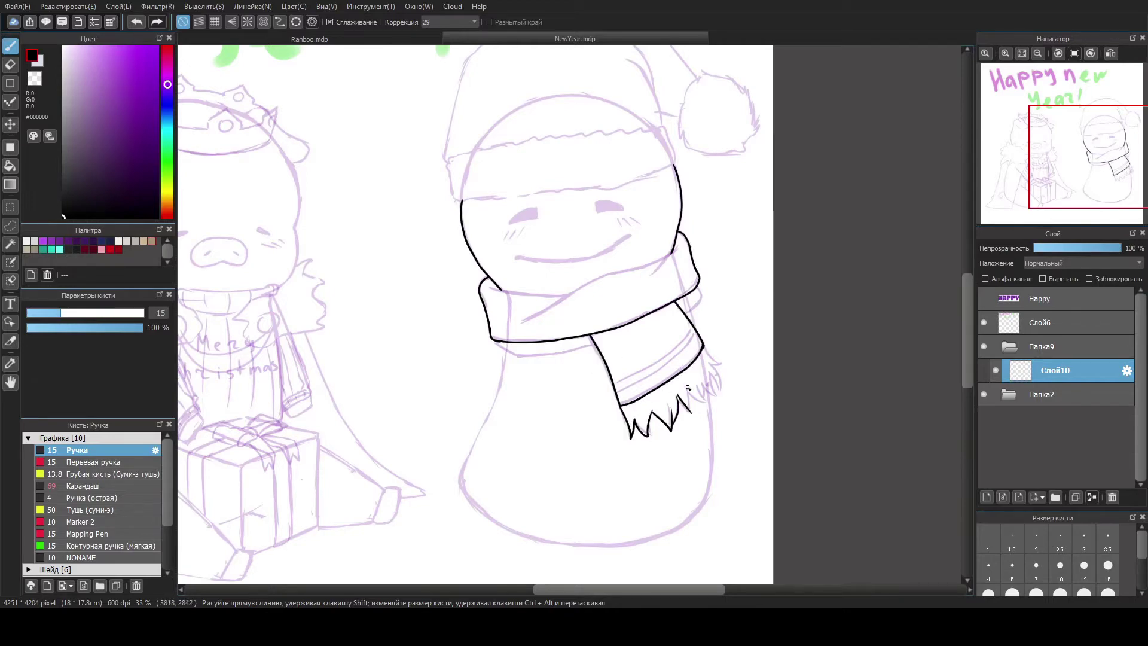
Ink the snowman's scarf, tracing its lower band, the piece beside the hanging end and the crossing folds at the neck.
{"action": "left_click_drag", "start_coordinate": [491, 339], "coordinate": [592, 347]}
{"action": "left_click_drag", "start_coordinate": [685, 315], "coordinate": [697, 308]}
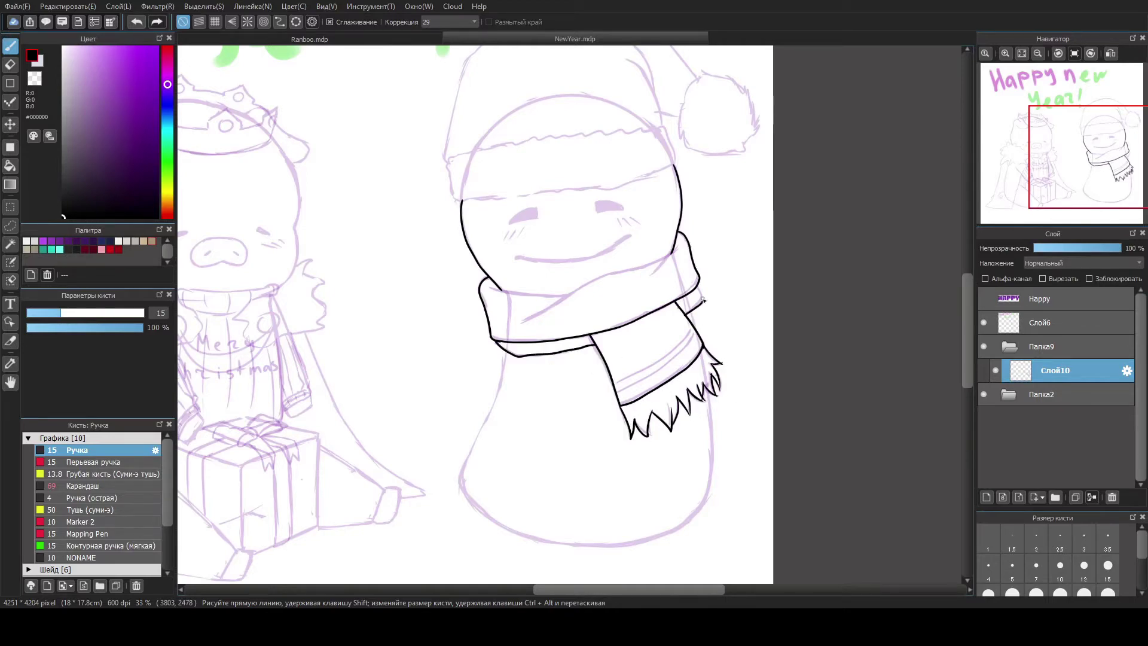
{"action": "left_click_drag", "start_coordinate": [622, 274], "coordinate": [515, 318]}
{"action": "key", "text": "h"}
{"action": "left_click_drag", "start_coordinate": [652, 286], "coordinate": [566, 298]}
{"action": "key", "text": "h"}
Ink the outline of the snowman's lower body along the sketch, from the scarf around the rounded base.
{"action": "left_click", "coordinate": [984, 394]}
{"action": "left_click", "coordinate": [983, 395]}
{"action": "left_click_drag", "start_coordinate": [477, 509], "coordinate": [497, 522]}
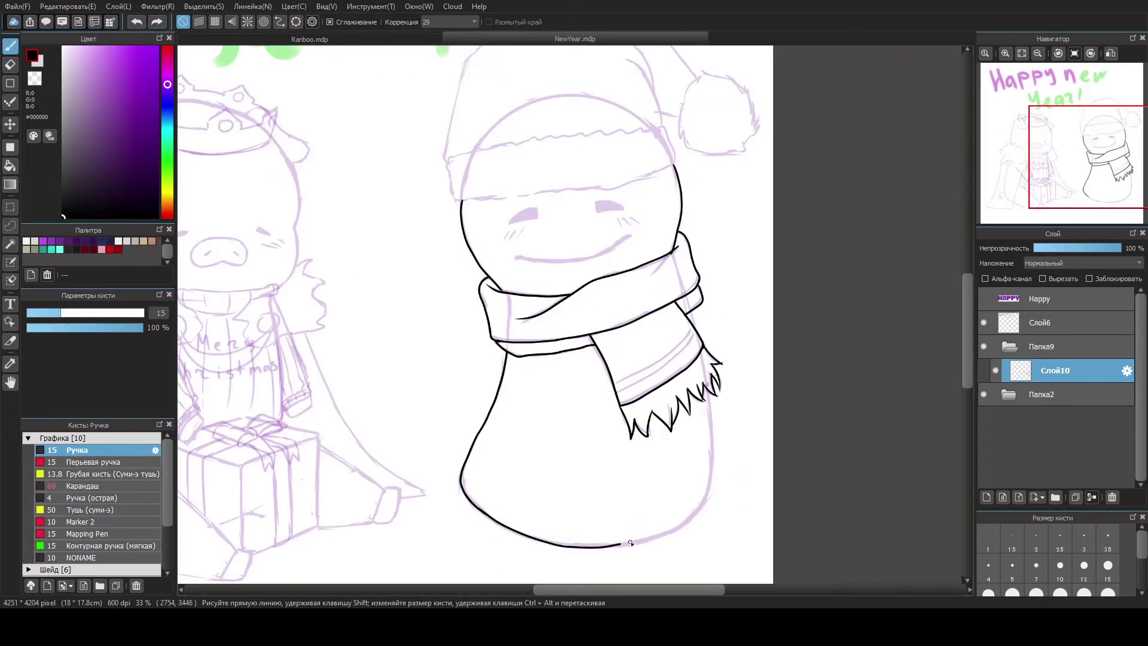
{"action": "left_click_drag", "start_coordinate": [601, 547], "coordinate": [635, 537]}
{"action": "key", "text": "h"}
Ink the snowman's face with filled closed eyes, a curved smile and short blush strokes beneath the eyes.
{"action": "scroll", "coordinate": [461, 177], "scroll_direction": "up", "scroll_amount": 5}
{"action": "key", "text": "ctrl+z"}
{"action": "mouse_move", "coordinate": [485, 133]}
{"action": "left_mouse_down"}
{"action": "mouse_move", "coordinate": [443, 312]}
{"action": "mouse_move", "coordinate": [481, 393]}
{"action": "left_mouse_up"}
{"action": "key", "text": "h"}
{"action": "scroll", "coordinate": [482, 393], "scroll_direction": "down", "scroll_amount": 1}
{"action": "left_click_drag", "start_coordinate": [461, 346], "coordinate": [589, 349]}
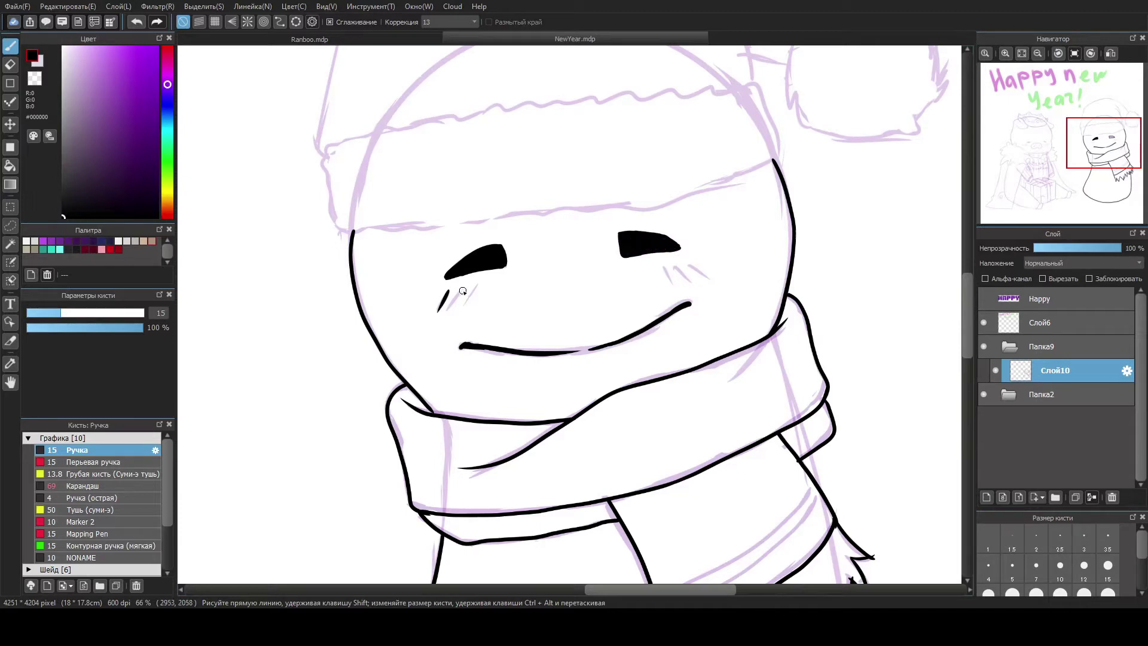
Ink the stripes across the scarf's hanging end and tidy the lines with the Eraser.
{"action": "scroll", "coordinate": [475, 417], "scroll_direction": "down", "scroll_amount": 2}
{"action": "scroll", "coordinate": [772, 455], "scroll_direction": "up", "scroll_amount": 3}
{"action": "mouse_move", "coordinate": [497, 406]}
{"action": "left_mouse_down"}
{"action": "mouse_move", "coordinate": [723, 246]}
{"action": "mouse_move", "coordinate": [735, 217]}
{"action": "left_mouse_up"}
{"action": "key", "text": "ctrl+z"}
{"action": "key", "text": "ctrl+z"}
{"action": "key", "text": "e"}
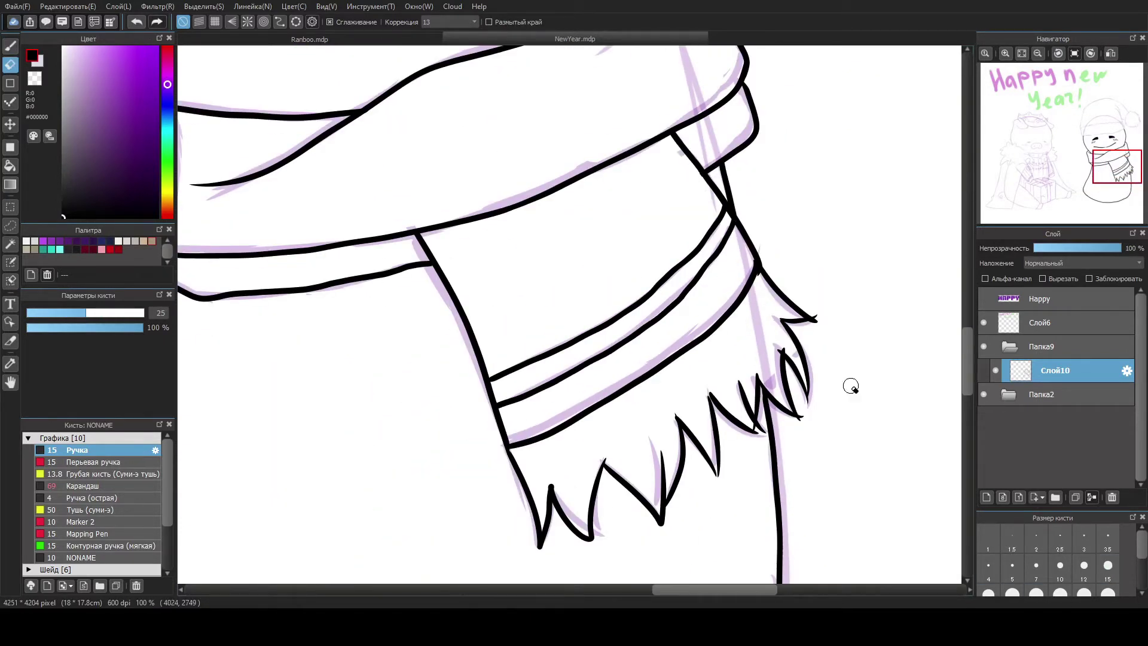
{"action": "scroll", "coordinate": [852, 385], "scroll_direction": "down", "scroll_amount": 2}
Ink the wavy brim of the snowman's Santa hat and the fluffy pompom.
{"action": "key", "text": "b"}
{"action": "scroll", "coordinate": [405, 334], "scroll_direction": "up", "scroll_amount": 1}
{"action": "mouse_move", "coordinate": [402, 335]}
{"action": "left_mouse_down"}
{"action": "mouse_move", "coordinate": [473, 396]}
{"action": "mouse_move", "coordinate": [748, 339]}
{"action": "left_mouse_up"}
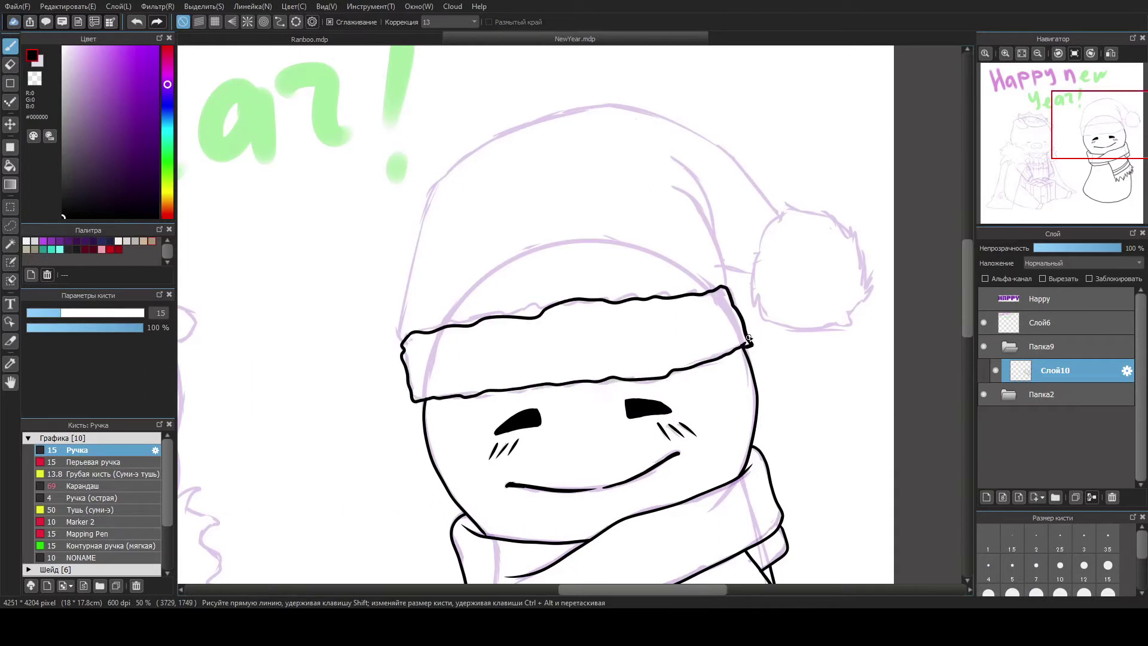
{"action": "mouse_move", "coordinate": [781, 216]}
{"action": "left_mouse_down"}
{"action": "mouse_move", "coordinate": [751, 301]}
{"action": "mouse_move", "coordinate": [864, 253]}
{"action": "left_mouse_up"}
Ink the outer curve of the Santa hat from the brim to the pompom and add its inner fold line.
{"action": "left_click_drag", "start_coordinate": [398, 335], "coordinate": [634, 105]}
{"action": "left_click_drag", "start_coordinate": [757, 204], "coordinate": [613, 105]}
{"action": "key", "text": "ctrl+z"}
{"action": "left_click_drag", "start_coordinate": [676, 162], "coordinate": [713, 236]}
{"action": "left_click", "coordinate": [136, 21]}
{"action": "left_click", "coordinate": [157, 21]}
Ink one side of the pig's head, the large folded ear and the pointed upper edge of the crown.
{"action": "scroll", "coordinate": [590, 327], "scroll_direction": "left", "scroll_amount": 5}
{"action": "scroll", "coordinate": [591, 327], "scroll_direction": "up", "scroll_amount": 3}
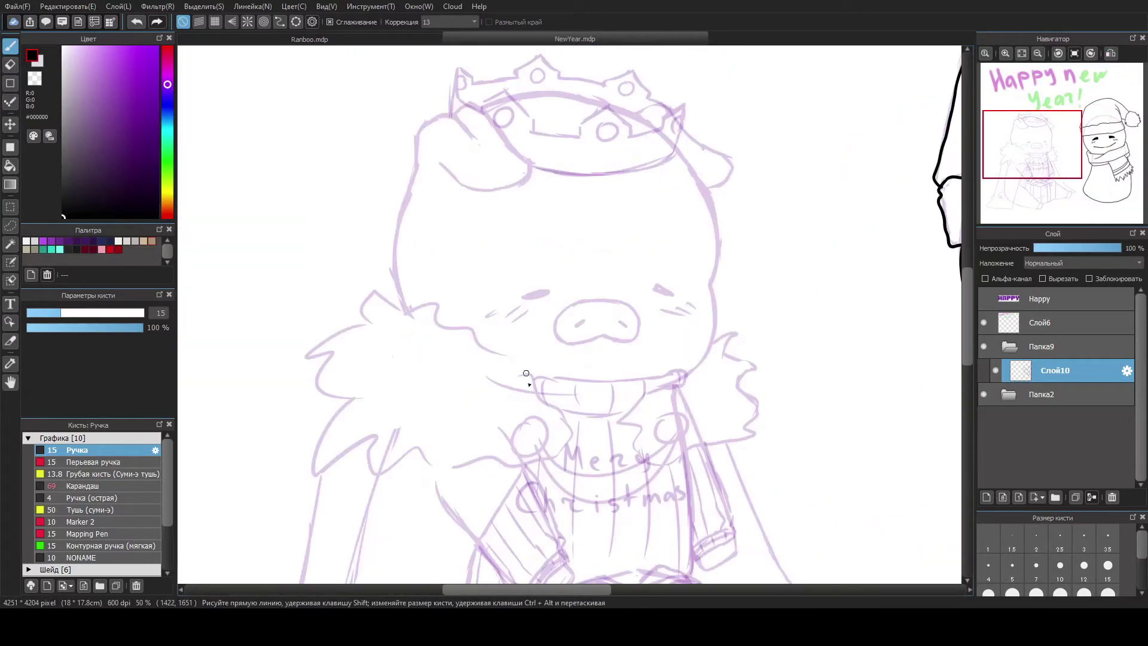
{"action": "left_click_drag", "start_coordinate": [406, 427], "coordinate": [401, 321]}
{"action": "mouse_move", "coordinate": [439, 277]}
{"action": "left_mouse_down"}
{"action": "mouse_move", "coordinate": [528, 277]}
{"action": "mouse_move", "coordinate": [461, 181]}
{"action": "mouse_move", "coordinate": [577, 172]}
{"action": "mouse_move", "coordinate": [505, 200]}
{"action": "mouse_move", "coordinate": [549, 254]}
{"action": "mouse_move", "coordinate": [655, 216]}
{"action": "mouse_move", "coordinate": [673, 251]}
{"action": "mouse_move", "coordinate": [691, 254]}
{"action": "mouse_move", "coordinate": [553, 153]}
{"action": "left_mouse_up"}
{"action": "scroll", "coordinate": [452, 190], "scroll_direction": "up", "scroll_amount": 1}
{"action": "key", "text": "e"}
{"action": "key", "text": "b"}
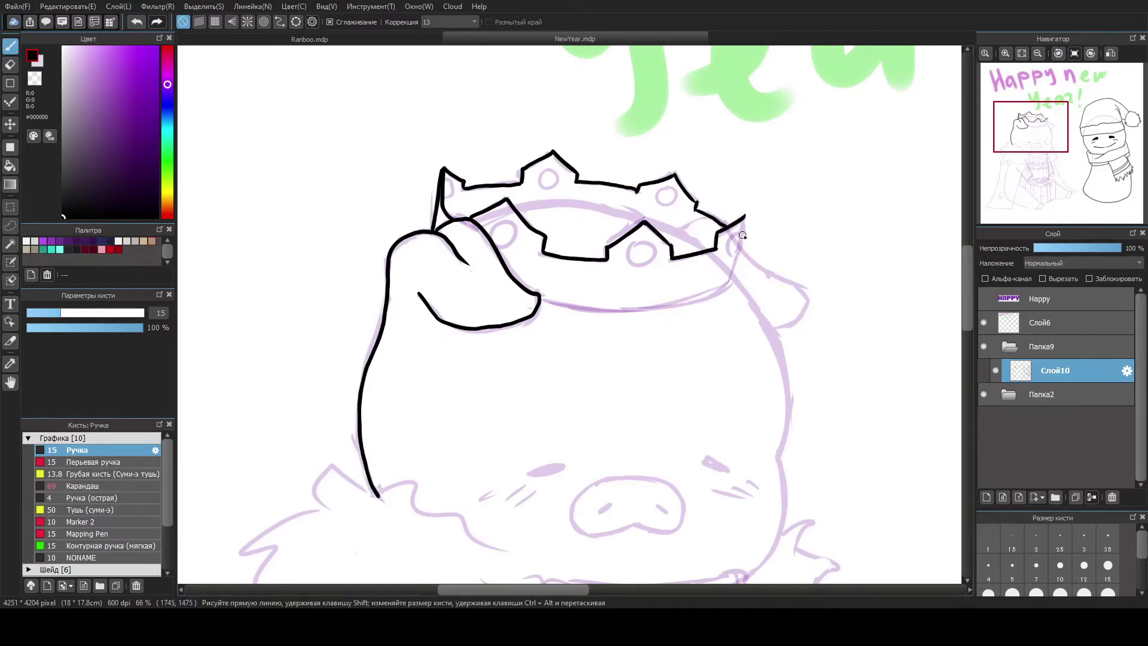
Ink the crown's curved lower edge and the round gems on its points.
{"action": "left_click_drag", "start_coordinate": [540, 299], "coordinate": [731, 286]}
{"action": "left_click_drag", "start_coordinate": [641, 242], "coordinate": [643, 243]}
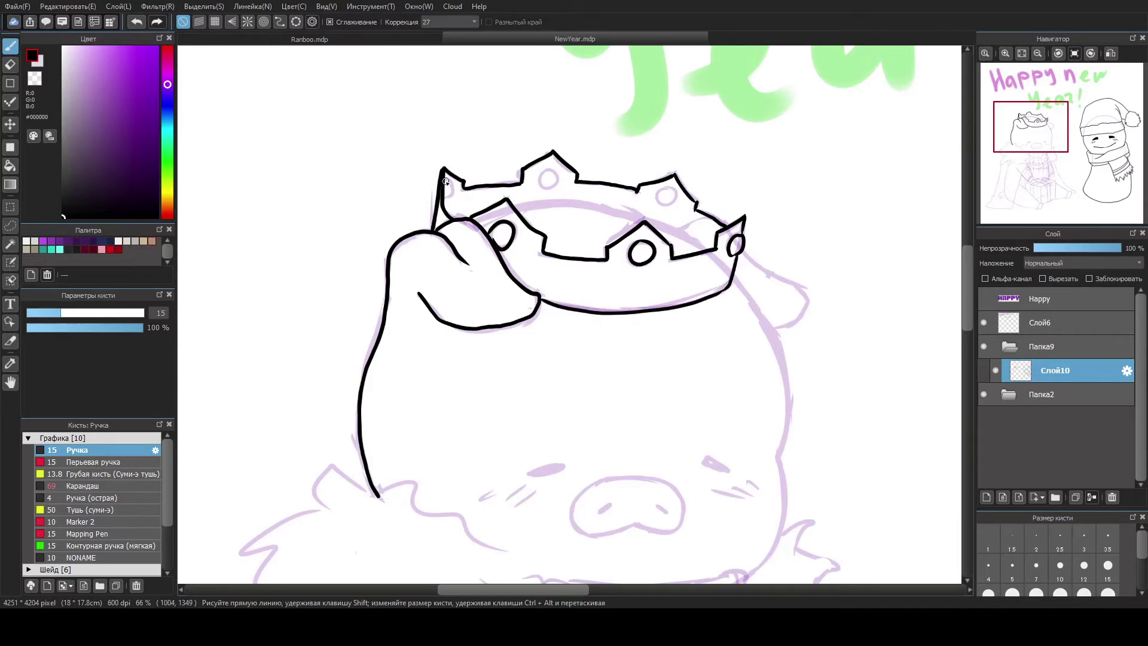
{"action": "left_click_drag", "start_coordinate": [666, 187], "coordinate": [667, 188]}
Ink the pig's far ear and the rest of the head outline, plus the snout, closed eyes and blush strokes.
{"action": "mouse_move", "coordinate": [504, 218]}
{"action": "left_mouse_down"}
{"action": "mouse_move", "coordinate": [720, 233]}
{"action": "mouse_move", "coordinate": [746, 294]}
{"action": "left_mouse_up"}
{"action": "scroll", "coordinate": [714, 239], "scroll_direction": "down", "scroll_amount": 1}
{"action": "left_click_drag", "start_coordinate": [741, 488], "coordinate": [737, 493]}
{"action": "scroll", "coordinate": [637, 513], "scroll_direction": "up", "scroll_amount": 1}
{"action": "left_click_drag", "start_coordinate": [653, 458], "coordinate": [654, 458]}
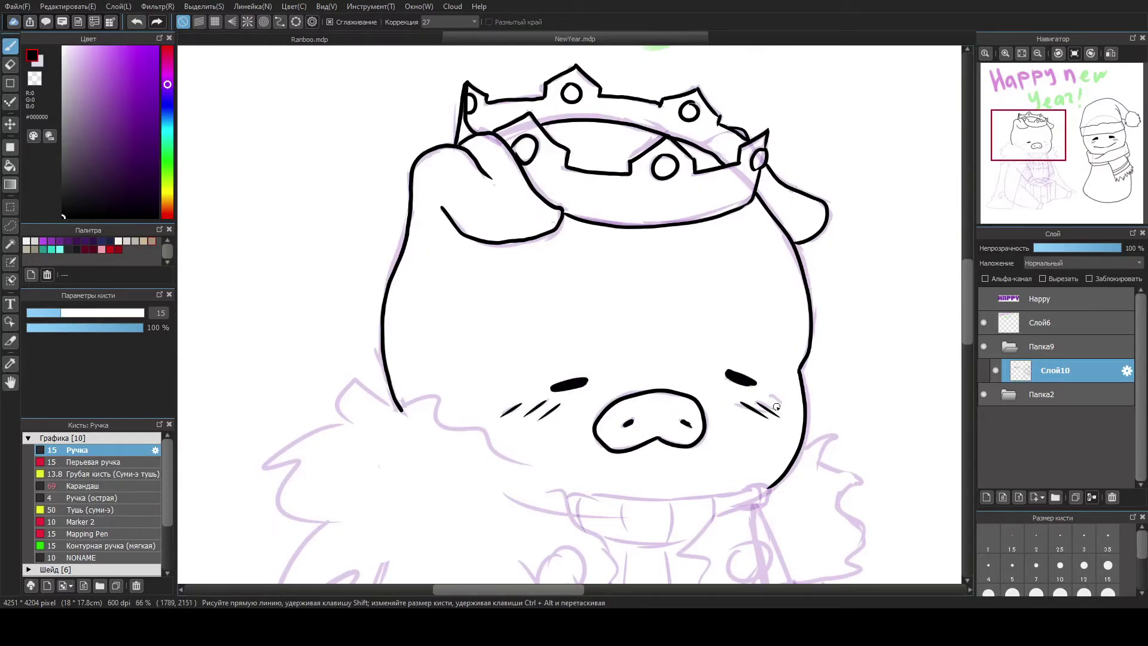
Ink the pig's fur collar and hide the sketch layer Слой5 in Папка2.
{"action": "scroll", "coordinate": [513, 212], "scroll_direction": "down", "scroll_amount": 2}
{"action": "mouse_move", "coordinate": [434, 276]}
{"action": "left_mouse_down"}
{"action": "mouse_move", "coordinate": [561, 354]}
{"action": "mouse_move", "coordinate": [689, 324]}
{"action": "left_mouse_up"}
{"action": "left_click", "coordinate": [1009, 394]}
{"action": "left_click", "coordinate": [996, 418]}
{"action": "left_click", "coordinate": [996, 442]}
Ink the large draped side of the pig's cloak from the fur collar down to its hem.
{"action": "scroll", "coordinate": [403, 303], "scroll_direction": "down", "scroll_amount": 2}
{"action": "mouse_move", "coordinate": [404, 288]}
{"action": "left_mouse_down"}
{"action": "mouse_move", "coordinate": [358, 505]}
{"action": "mouse_move", "coordinate": [460, 506]}
{"action": "left_mouse_up"}
{"action": "mouse_move", "coordinate": [543, 277]}
{"action": "left_mouse_down"}
{"action": "mouse_move", "coordinate": [503, 362]}
{"action": "mouse_move", "coordinate": [461, 506]}
{"action": "left_mouse_up"}
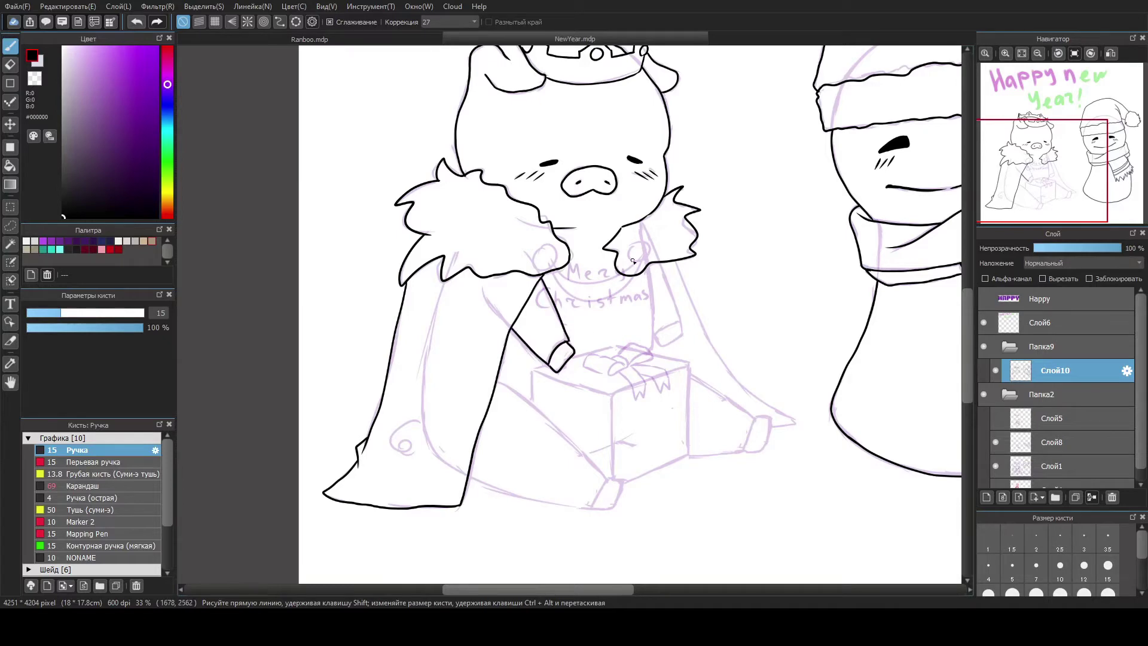
Ink the top face of the gift box and start the vertical edge below its outer corner.
{"action": "scroll", "coordinate": [568, 347], "scroll_direction": "up", "scroll_amount": 3}
{"action": "left_click_drag", "start_coordinate": [575, 387], "coordinate": [712, 352]}
{"action": "mouse_move", "coordinate": [511, 410]}
{"action": "left_mouse_down"}
{"action": "mouse_move", "coordinate": [461, 424]}
{"action": "mouse_move", "coordinate": [692, 500]}
{"action": "mouse_move", "coordinate": [931, 421]}
{"action": "left_mouse_up"}
{"action": "mouse_move", "coordinate": [716, 352]}
{"action": "left_mouse_down"}
{"action": "mouse_move", "coordinate": [929, 407]}
{"action": "mouse_move", "coordinate": [702, 501]}
{"action": "left_mouse_up"}
{"action": "left_click_drag", "start_coordinate": [463, 425], "coordinate": [467, 523]}
Ink the side of the pig's torso and the far sleeve with its hoof, erasing stray lines around the hoof.
{"action": "left_click_drag", "start_coordinate": [807, 117], "coordinate": [824, 374]}
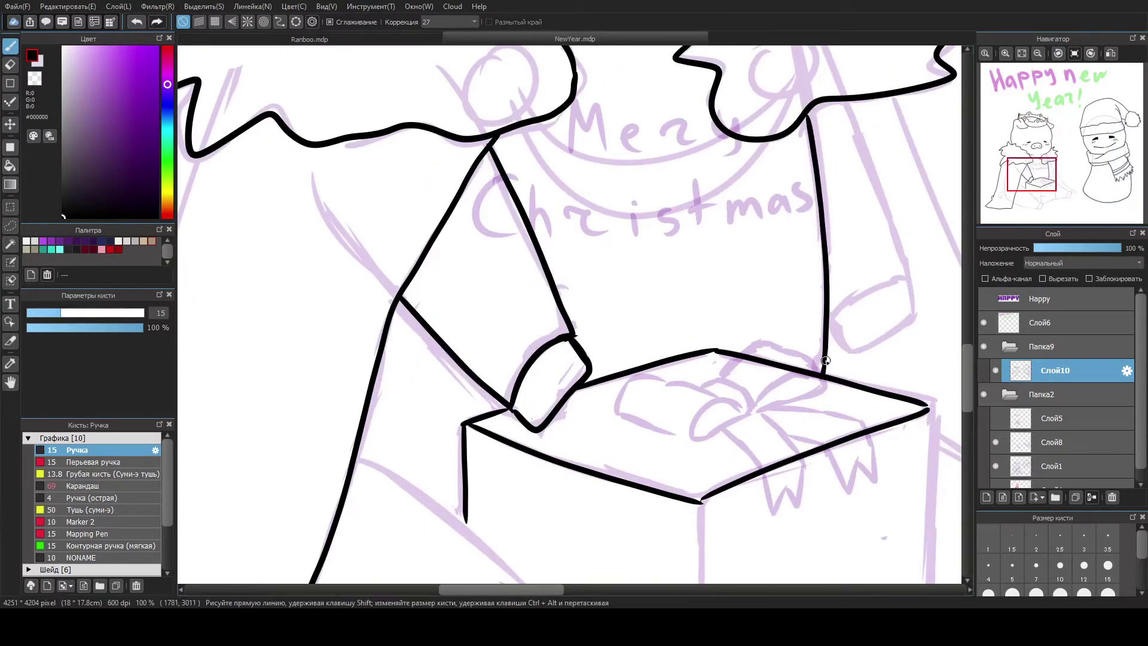
{"action": "left_click_drag", "start_coordinate": [843, 102], "coordinate": [833, 320]}
{"action": "left_click_drag", "start_coordinate": [906, 284], "coordinate": [833, 326]}
{"action": "key", "text": "e"}
{"action": "mouse_move", "coordinate": [897, 323]}
{"action": "left_mouse_down"}
{"action": "mouse_move", "coordinate": [872, 333]}
{"action": "mouse_move", "coordinate": [915, 308]}
{"action": "left_mouse_up"}
Ink the bow's loops on top of the gift box and set the Eraser size to 10 for cleanup.
{"action": "key", "text": "b"}
{"action": "mouse_move", "coordinate": [708, 391]}
{"action": "left_mouse_down"}
{"action": "mouse_move", "coordinate": [692, 435]}
{"action": "mouse_move", "coordinate": [822, 377]}
{"action": "left_mouse_up"}
{"action": "key", "text": "e"}
{"action": "left_click", "coordinate": [1061, 565]}
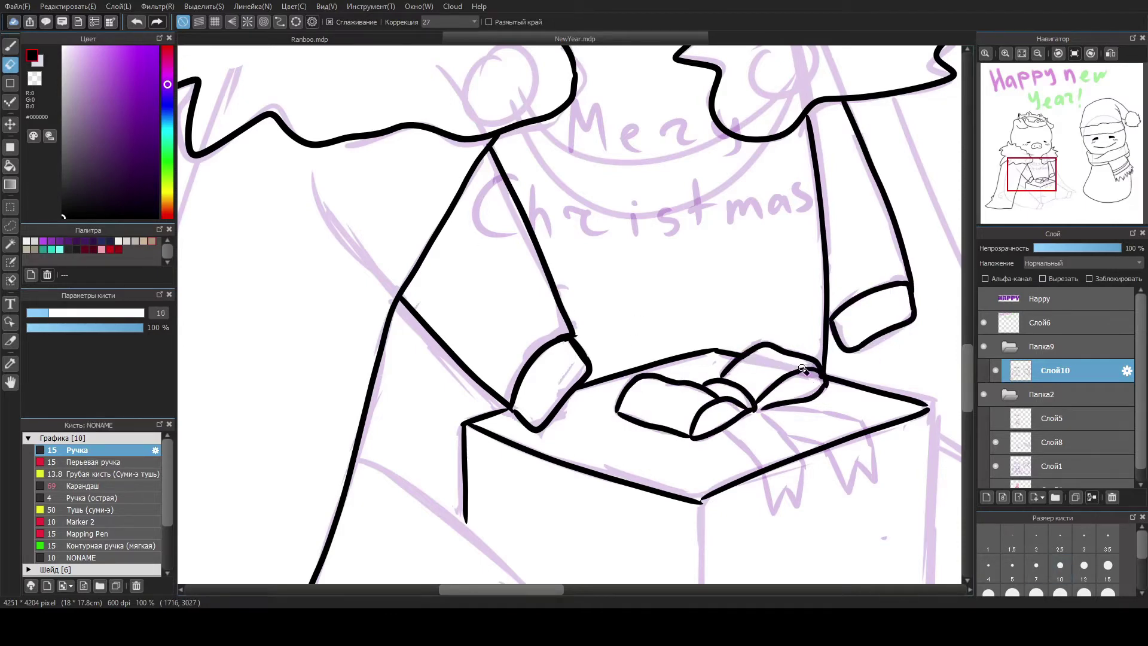
Ink the bow's two hanging ribbon tails with notched ends and erase the overlapping lines between them.
{"action": "key", "text": "b"}
{"action": "left_click_drag", "start_coordinate": [724, 427], "coordinate": [806, 471]}
{"action": "mouse_move", "coordinate": [756, 410]}
{"action": "left_mouse_down"}
{"action": "mouse_move", "coordinate": [803, 462]}
{"action": "mouse_move", "coordinate": [832, 446]}
{"action": "left_mouse_up"}
{"action": "left_click_drag", "start_coordinate": [763, 406], "coordinate": [870, 426]}
{"action": "left_click_drag", "start_coordinate": [828, 445], "coordinate": [864, 472]}
{"action": "left_click_drag", "start_coordinate": [872, 430], "coordinate": [878, 484]}
{"action": "key", "text": "e"}
{"action": "left_click_drag", "start_coordinate": [828, 441], "coordinate": [841, 448]}
{"action": "key", "text": "b"}
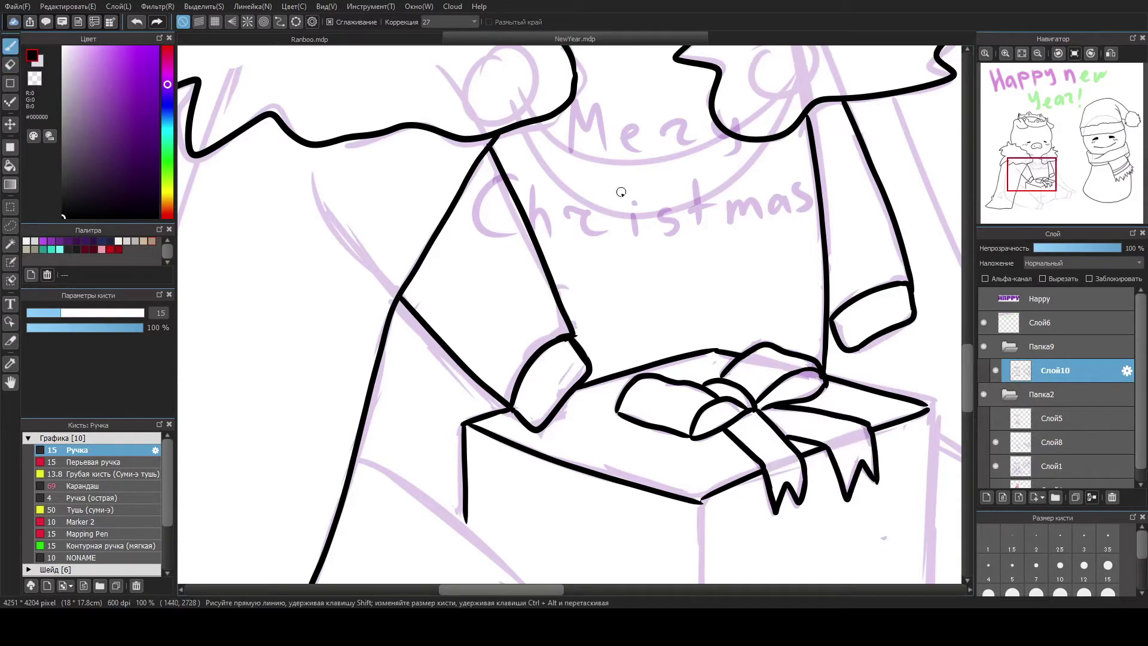
Ink the vertical edges and the bottom edge of the gift box.
{"action": "scroll", "coordinate": [706, 439], "scroll_direction": "down", "scroll_amount": 2}
{"action": "left_click_drag", "start_coordinate": [668, 402], "coordinate": [668, 573]}
{"action": "left_click_drag", "start_coordinate": [820, 346], "coordinate": [820, 519]}
{"action": "left_click_drag", "start_coordinate": [822, 522], "coordinate": [694, 579]}
{"action": "left_click_drag", "start_coordinate": [526, 344], "coordinate": [536, 338]}
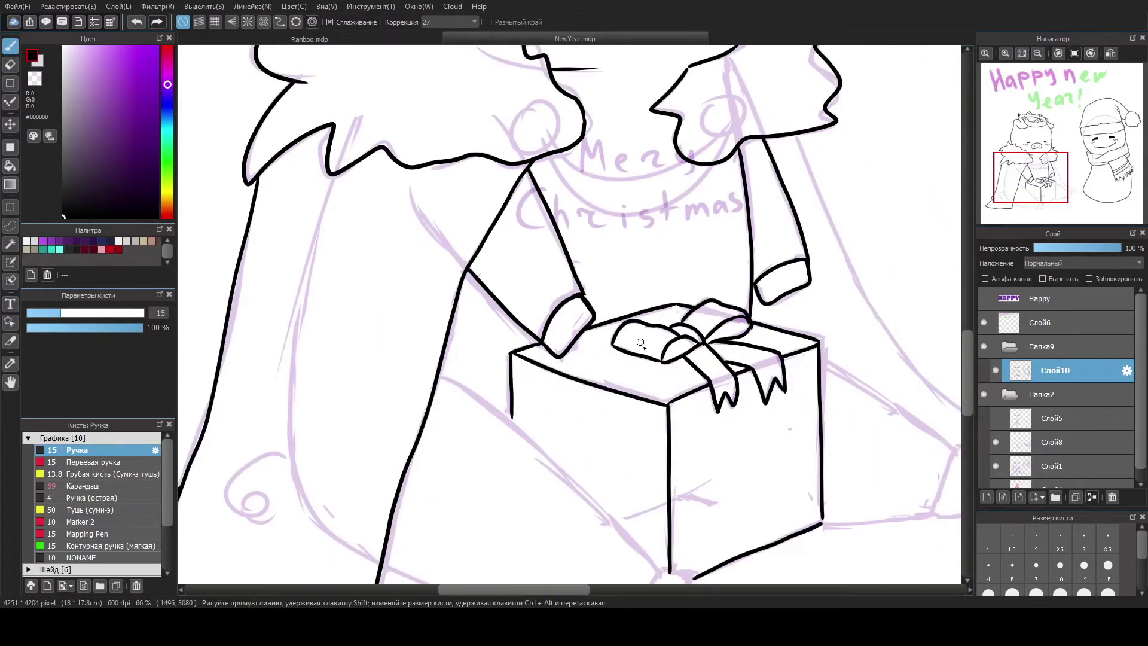
Ink the ribbon bands running over the top of the gift box and down its two visible sides.
{"action": "scroll", "coordinate": [555, 306], "scroll_direction": "up", "scroll_amount": 2}
{"action": "left_click_drag", "start_coordinate": [609, 286], "coordinate": [524, 483]}
{"action": "mouse_move", "coordinate": [658, 299]}
{"action": "left_mouse_down"}
{"action": "mouse_move", "coordinate": [568, 339]}
{"action": "mouse_move", "coordinate": [572, 523]}
{"action": "left_mouse_up"}
{"action": "left_click_drag", "start_coordinate": [819, 244], "coordinate": [805, 234]}
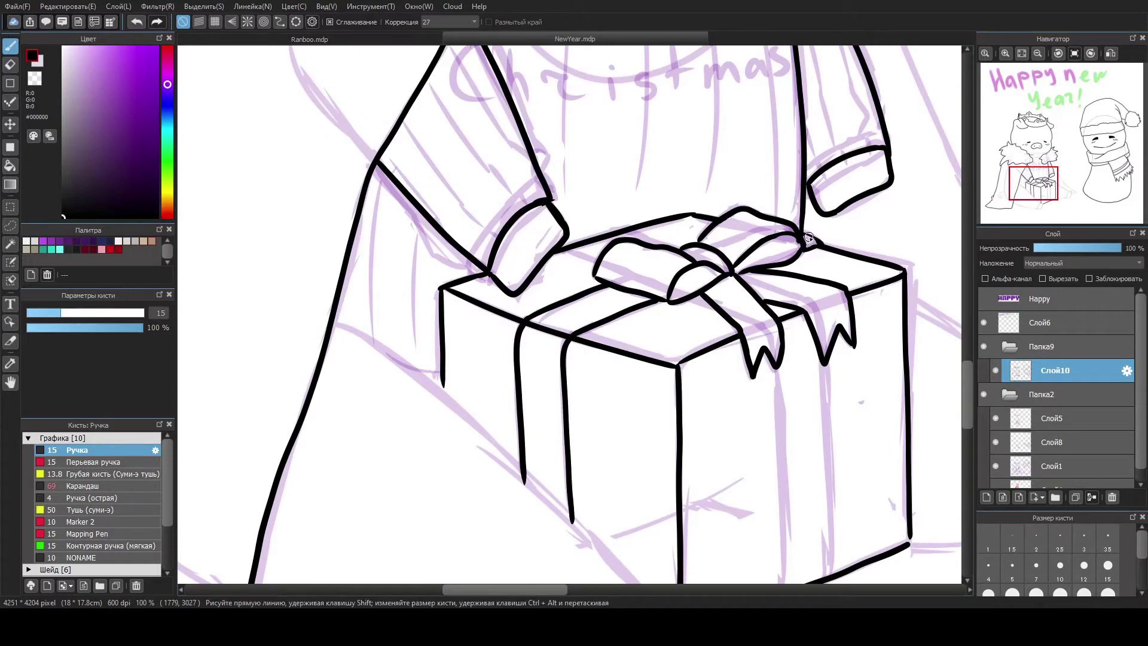
{"action": "scroll", "coordinate": [491, 231], "scroll_direction": "down", "scroll_amount": 1}
{"action": "left_click_drag", "start_coordinate": [682, 306], "coordinate": [688, 470]}
{"action": "left_click_drag", "start_coordinate": [713, 317], "coordinate": [720, 458]}
Ink the pig's two outstretched legs around the gift box and outline their hooves.
{"action": "left_click_drag", "start_coordinate": [330, 479], "coordinate": [564, 542]}
{"action": "left_click_drag", "start_coordinate": [387, 289], "coordinate": [606, 493]}
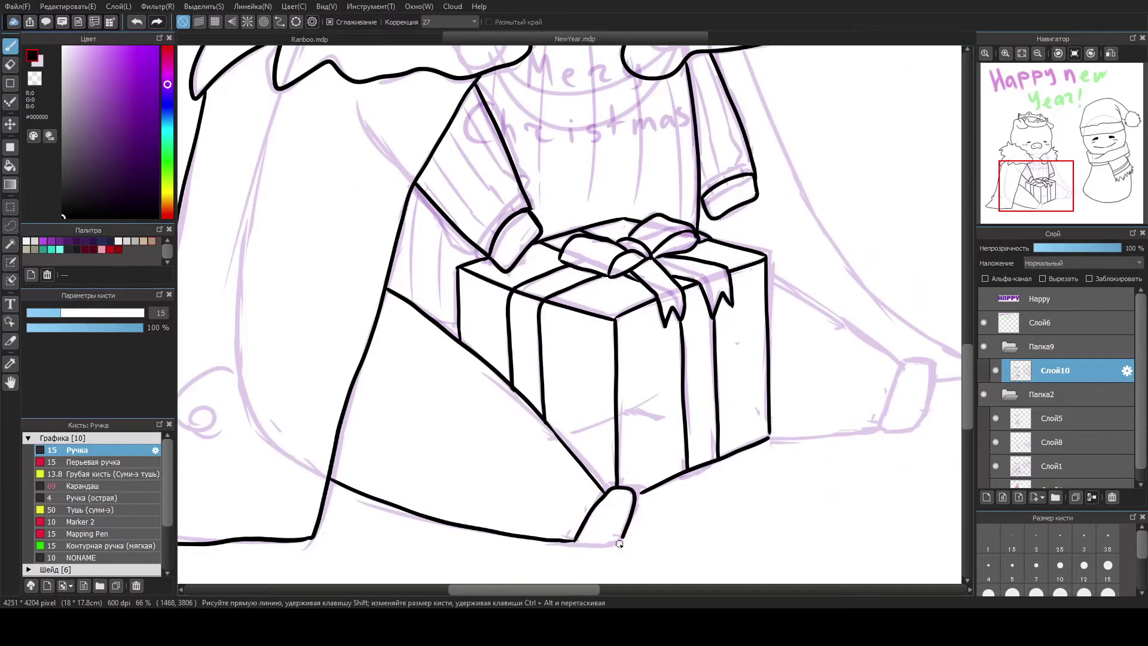
{"action": "left_click_drag", "start_coordinate": [769, 276], "coordinate": [901, 365]}
{"action": "left_click_drag", "start_coordinate": [770, 437], "coordinate": [878, 429]}
{"action": "key", "text": "e"}
{"action": "left_click_drag", "start_coordinate": [625, 497], "coordinate": [589, 538]}
{"action": "key", "text": "b"}
{"action": "mouse_move", "coordinate": [557, 543]}
{"action": "left_mouse_down"}
{"action": "mouse_move", "coordinate": [595, 505]}
{"action": "mouse_move", "coordinate": [573, 545]}
{"action": "left_mouse_up"}
{"action": "mouse_move", "coordinate": [878, 431]}
{"action": "left_mouse_down"}
{"action": "mouse_move", "coordinate": [899, 380]}
{"action": "mouse_move", "coordinate": [918, 430]}
{"action": "left_mouse_up"}
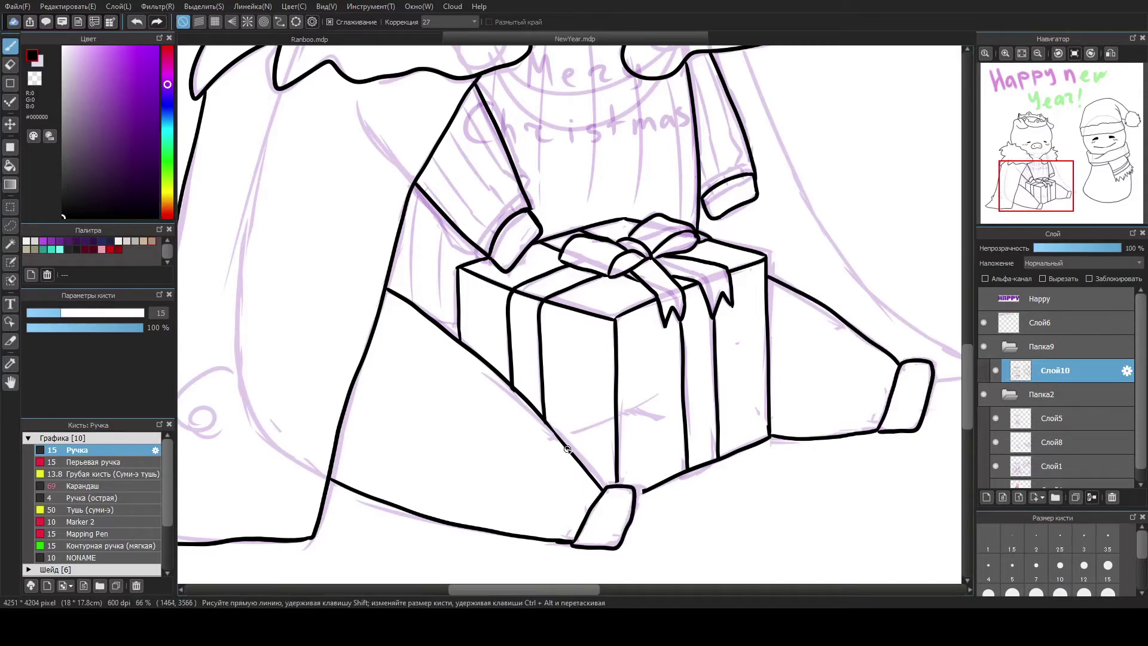
Erase and redraw the near leg's upper edge beside the gift, and ink the far edge of the cloak.
{"action": "key", "text": "e"}
{"action": "left_click_drag", "start_coordinate": [601, 487], "coordinate": [506, 378]}
{"action": "key", "text": "b"}
{"action": "left_click_drag", "start_coordinate": [503, 375], "coordinate": [567, 443]}
{"action": "scroll", "coordinate": [391, 517], "scroll_direction": "down", "scroll_amount": 1}
{"action": "left_click_drag", "start_coordinate": [657, 166], "coordinate": [837, 410]}
Draw an oval gift tag hanging on two strings from the bow on the front of the box.
{"action": "scroll", "coordinate": [596, 400], "scroll_direction": "up", "scroll_amount": 1}
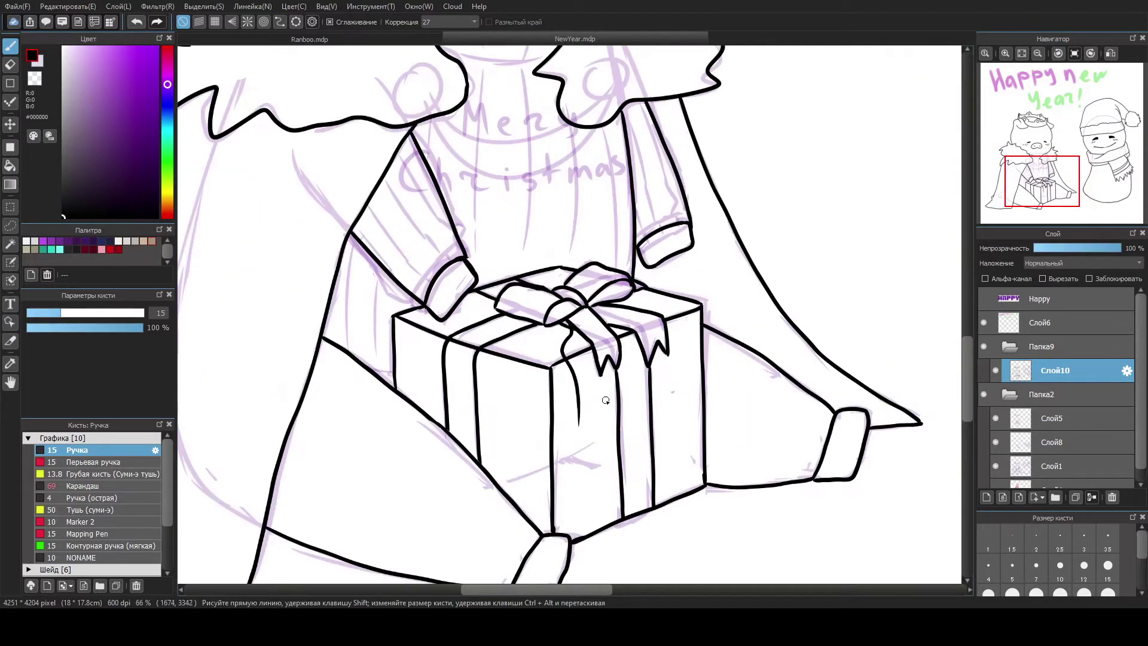
{"action": "left_click_drag", "start_coordinate": [579, 402], "coordinate": [587, 405]}
{"action": "key", "text": "ctrl+z"}
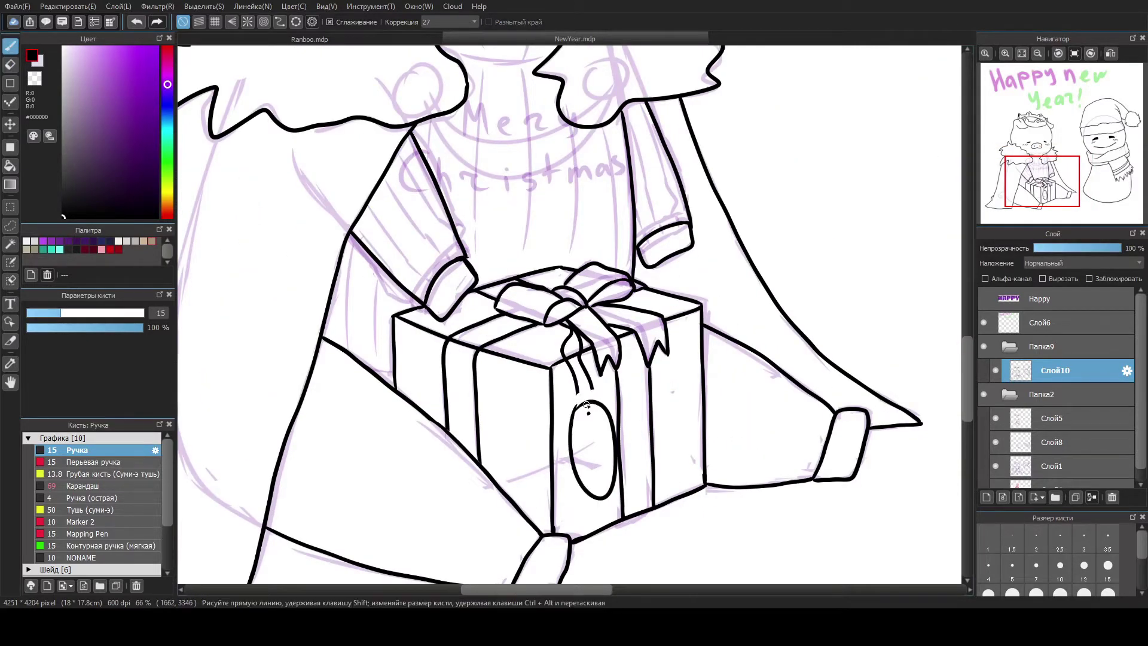
{"action": "scroll", "coordinate": [552, 411], "scroll_direction": "up", "scroll_amount": 3}
{"action": "key", "text": "ctrl+z"}
{"action": "mouse_move", "coordinate": [750, 255]}
{"action": "left_mouse_down"}
{"action": "mouse_move", "coordinate": [748, 270]}
{"action": "mouse_move", "coordinate": [539, 295]}
{"action": "mouse_move", "coordinate": [760, 266]}
{"action": "mouse_move", "coordinate": [740, 335]}
{"action": "left_mouse_up"}
Letter "Merry Christmas" on the gift tag with a size 7 brush.
{"action": "left_click", "coordinate": [1037, 565]}
{"action": "left_click_drag", "start_coordinate": [551, 281], "coordinate": [583, 278]}
{"action": "left_click_drag", "start_coordinate": [592, 274], "coordinate": [605, 276]}
{"action": "left_click_drag", "start_coordinate": [622, 276], "coordinate": [643, 273]}
{"action": "left_click_drag", "start_coordinate": [646, 275], "coordinate": [661, 271]}
{"action": "left_click_drag", "start_coordinate": [666, 263], "coordinate": [667, 288]}
{"action": "mouse_move", "coordinate": [538, 305]}
{"action": "left_mouse_down"}
{"action": "mouse_move", "coordinate": [549, 328]}
{"action": "mouse_move", "coordinate": [643, 302]}
{"action": "left_mouse_up"}
Ink the two round clasps on the fur collar and the curved chain hanging between them.
{"action": "scroll", "coordinate": [643, 302], "scroll_direction": "down", "scroll_amount": 3}
{"action": "mouse_move", "coordinate": [539, 299]}
{"action": "left_mouse_down"}
{"action": "mouse_move", "coordinate": [418, 269]}
{"action": "mouse_move", "coordinate": [367, 217]}
{"action": "left_mouse_up"}
{"action": "left_click_drag", "start_coordinate": [366, 174], "coordinate": [371, 174]}
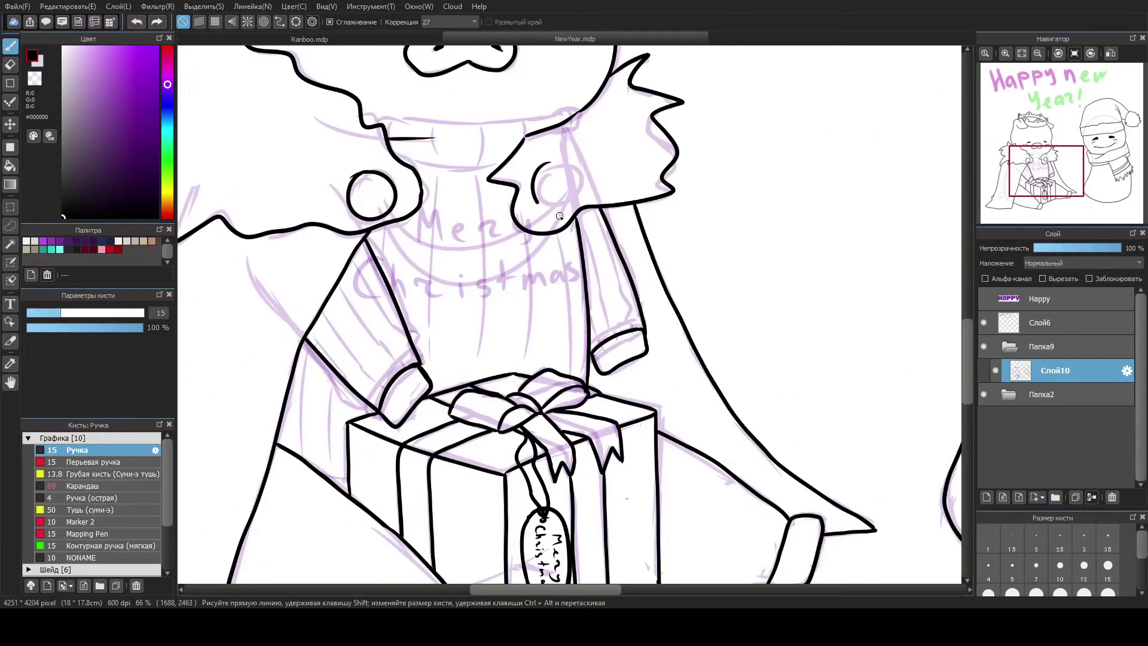
{"action": "left_click_drag", "start_coordinate": [556, 163], "coordinate": [557, 165]}
{"action": "left_click_drag", "start_coordinate": [394, 213], "coordinate": [544, 217]}
Erase the box edge lines that cross the ribbon bands on the gift.
{"action": "scroll", "coordinate": [422, 448], "scroll_direction": "up", "scroll_amount": 3}
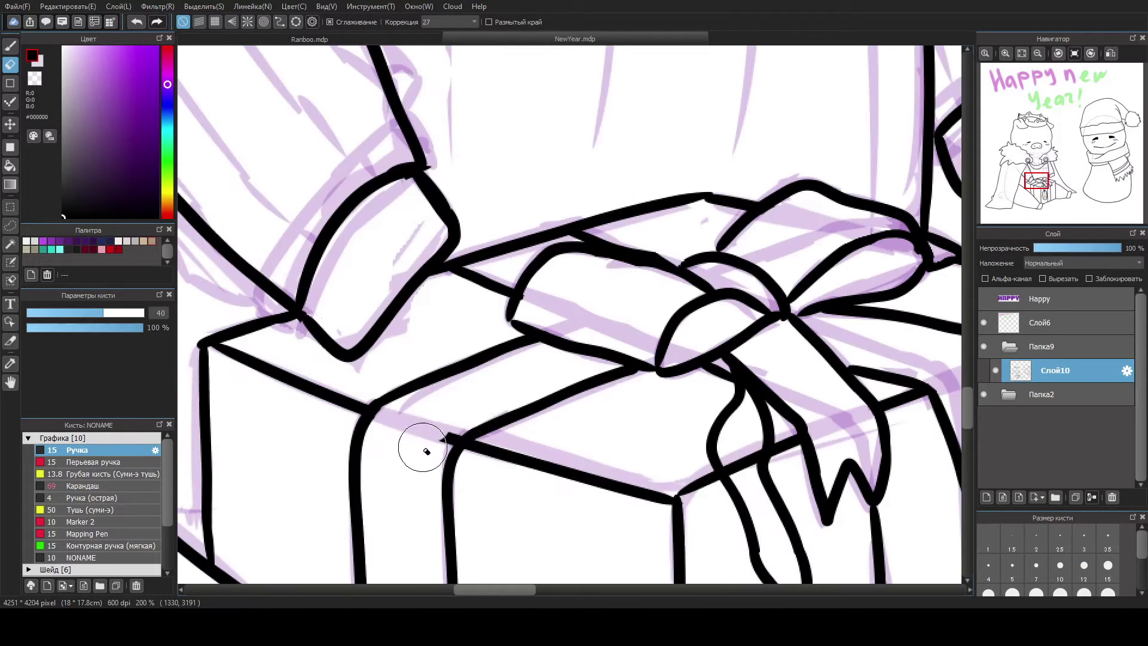
{"action": "key", "text": "e"}
{"action": "scroll", "coordinate": [645, 473], "scroll_direction": "down", "scroll_amount": 3}
{"action": "scroll", "coordinate": [645, 473], "scroll_direction": "down", "scroll_amount": 3}
Hide the sketch folder Папка2 and add a new folder with an empty layer for the base colours.
{"action": "left_click", "coordinate": [984, 394]}
{"action": "left_click", "coordinate": [984, 394]}
{"action": "left_click", "coordinate": [984, 394]}
{"action": "left_click", "coordinate": [984, 394]}
{"action": "left_click", "coordinate": [984, 394]}
{"action": "left_click", "coordinate": [1009, 347]}
{"action": "left_click", "coordinate": [1056, 497]}
{"action": "left_click", "coordinate": [987, 497]}
Paint the snowman's head and body with the palette colour Белый 1 (#F2F2F2) using a size 70 brush.
{"action": "left_click", "coordinate": [118, 241]}
{"action": "left_click", "coordinate": [26, 241]}
{"action": "scroll", "coordinate": [760, 359], "scroll_direction": "up", "scroll_amount": 2}
{"action": "key", "text": "b"}
{"action": "left_click_drag", "start_coordinate": [598, 203], "coordinate": [607, 411]}
{"action": "left_click", "coordinate": [1108, 555]}
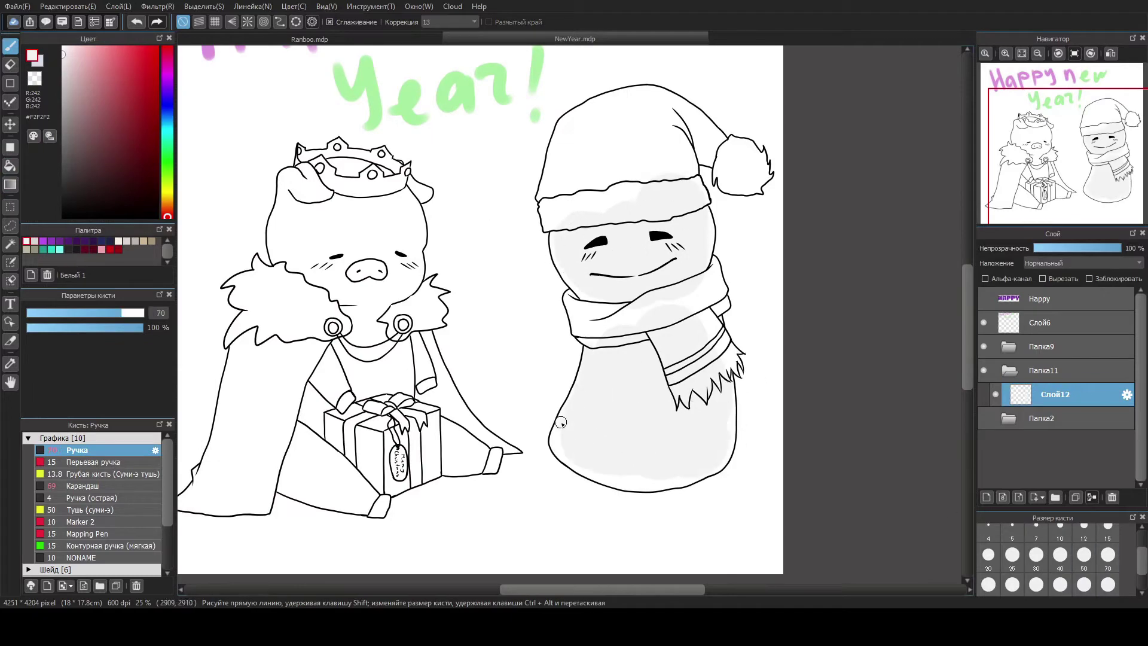
{"action": "scroll", "coordinate": [547, 241], "scroll_direction": "up", "scroll_amount": 1}
{"action": "left_click_drag", "start_coordinate": [582, 492], "coordinate": [727, 419]}
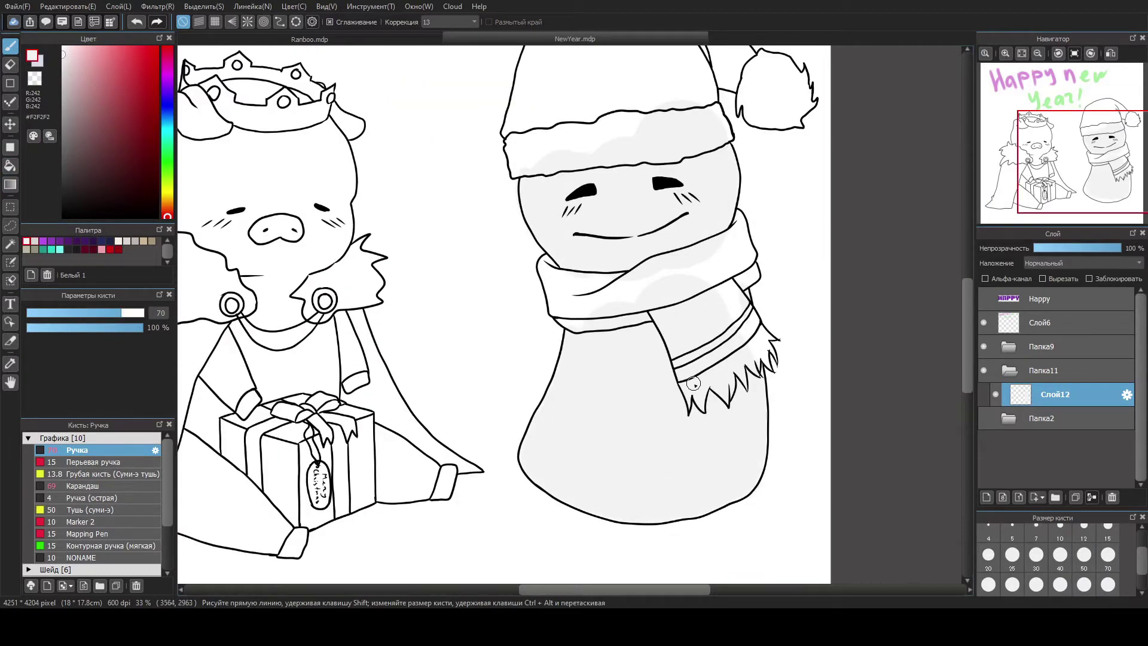
Paint the pig's head, torso and legs with a flat muted pink base colour.
{"action": "left_click", "coordinate": [167, 71]}
{"action": "left_click_drag", "start_coordinate": [311, 197], "coordinate": [437, 251]}
{"action": "mouse_move", "coordinate": [335, 197]}
{"action": "left_mouse_down"}
{"action": "mouse_move", "coordinate": [454, 287]}
{"action": "mouse_move", "coordinate": [371, 335]}
{"action": "mouse_move", "coordinate": [298, 220]}
{"action": "mouse_move", "coordinate": [299, 188]}
{"action": "mouse_move", "coordinate": [341, 150]}
{"action": "mouse_move", "coordinate": [472, 179]}
{"action": "mouse_move", "coordinate": [479, 206]}
{"action": "mouse_move", "coordinate": [481, 329]}
{"action": "mouse_move", "coordinate": [365, 478]}
{"action": "left_mouse_up"}
{"action": "scroll", "coordinate": [365, 478], "scroll_direction": "down", "scroll_amount": 3}
{"action": "mouse_move", "coordinate": [311, 383]}
{"action": "left_mouse_down"}
{"action": "mouse_move", "coordinate": [294, 507]}
{"action": "mouse_move", "coordinate": [418, 527]}
{"action": "mouse_move", "coordinate": [538, 455]}
{"action": "mouse_move", "coordinate": [494, 396]}
{"action": "left_mouse_up"}
Paint the pig's cape flat dark red (#801C1C) on a new layer above the pig's base colour.
{"action": "left_click", "coordinate": [875, 274], "text": "alt"}
{"action": "left_click", "coordinate": [987, 497]}
{"action": "left_click", "coordinate": [137, 131]}
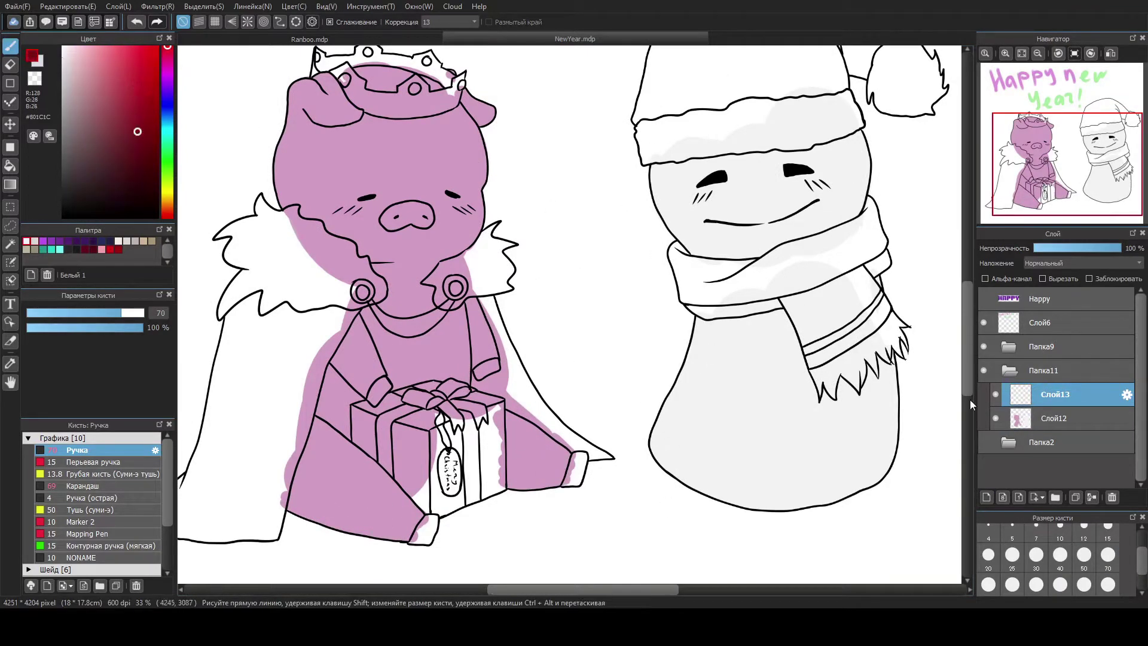
{"action": "left_click_drag", "start_coordinate": [257, 299], "coordinate": [317, 413]}
{"action": "left_click_drag", "start_coordinate": [228, 311], "coordinate": [216, 389]}
{"action": "key", "text": "e"}
{"action": "key", "text": "b"}
{"action": "mouse_move", "coordinate": [263, 296]}
{"action": "left_mouse_down"}
{"action": "mouse_move", "coordinate": [353, 371]}
{"action": "mouse_move", "coordinate": [263, 508]}
{"action": "left_mouse_up"}
{"action": "mouse_move", "coordinate": [485, 290]}
{"action": "left_mouse_down"}
{"action": "mouse_move", "coordinate": [521, 389]}
{"action": "mouse_move", "coordinate": [506, 360]}
{"action": "mouse_move", "coordinate": [496, 387]}
{"action": "mouse_move", "coordinate": [571, 445]}
{"action": "mouse_move", "coordinate": [616, 459]}
{"action": "left_mouse_up"}
{"action": "left_click_drag", "start_coordinate": [573, 589], "coordinate": [538, 589]}
{"action": "left_click_drag", "start_coordinate": [383, 353], "coordinate": [360, 357]}
{"action": "mouse_move", "coordinate": [321, 507]}
{"action": "left_mouse_down"}
{"action": "mouse_move", "coordinate": [417, 501]}
{"action": "mouse_move", "coordinate": [413, 535]}
{"action": "left_mouse_up"}
Paint both sides of the cape's fur collar light grey (#E1E1E1) on a new layer, cleaning up the edges.
{"action": "left_click", "coordinate": [861, 137], "text": "alt"}
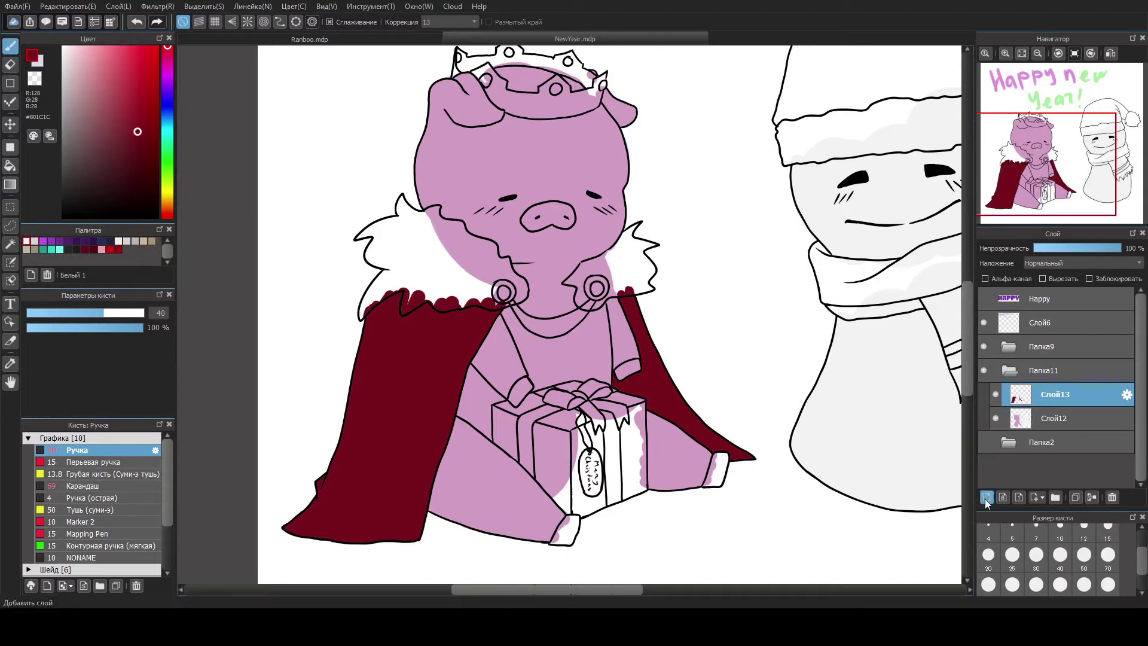
{"action": "key", "text": "ctrl+shift+n"}
{"action": "mouse_move", "coordinate": [406, 245]}
{"action": "left_mouse_down"}
{"action": "mouse_move", "coordinate": [505, 293]}
{"action": "mouse_move", "coordinate": [383, 252]}
{"action": "mouse_move", "coordinate": [418, 215]}
{"action": "mouse_move", "coordinate": [383, 293]}
{"action": "mouse_move", "coordinate": [400, 203]}
{"action": "mouse_move", "coordinate": [442, 210]}
{"action": "left_mouse_up"}
{"action": "left_click_drag", "start_coordinate": [503, 260], "coordinate": [524, 296]}
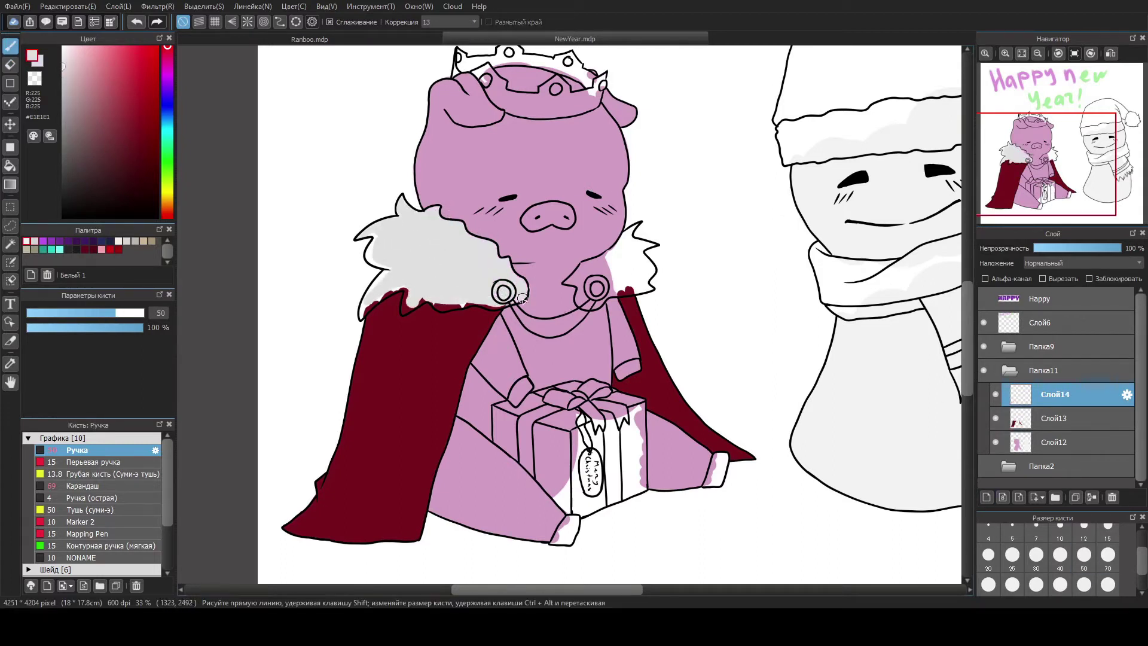
{"action": "left_click_drag", "start_coordinate": [406, 288], "coordinate": [454, 306]}
{"action": "key", "text": "e"}
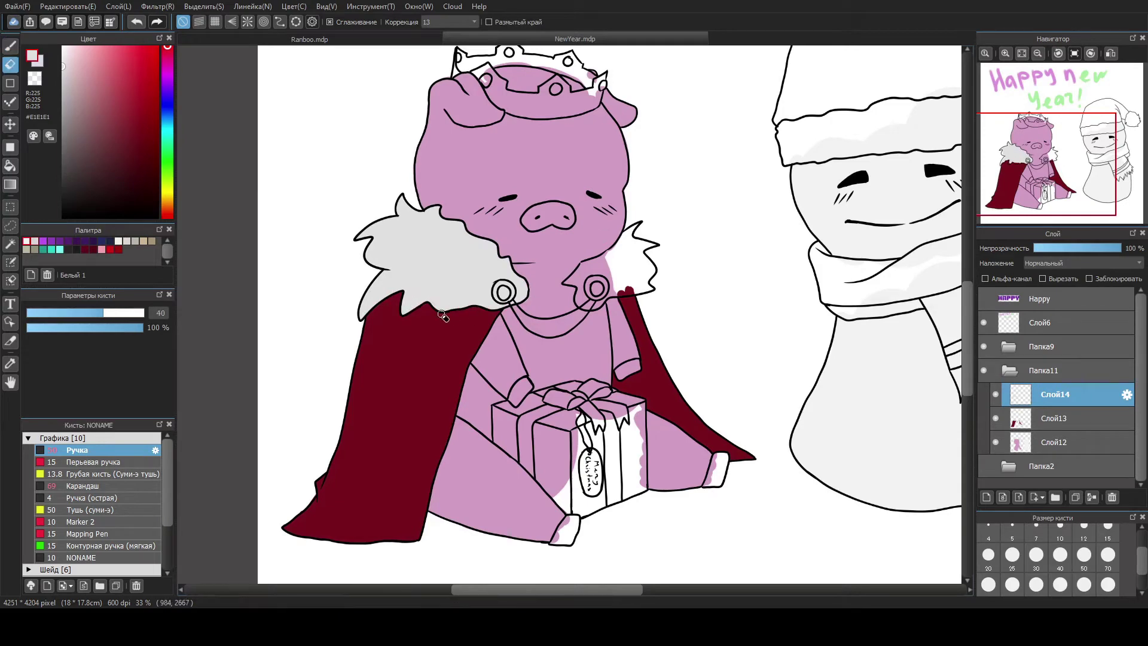
{"action": "key", "text": "b"}
{"action": "mouse_move", "coordinate": [583, 263]}
{"action": "left_mouse_down"}
{"action": "mouse_move", "coordinate": [565, 290]}
{"action": "mouse_move", "coordinate": [622, 258]}
{"action": "mouse_move", "coordinate": [623, 245]}
{"action": "mouse_move", "coordinate": [640, 260]}
{"action": "mouse_move", "coordinate": [562, 335]}
{"action": "mouse_move", "coordinate": [686, 235]}
{"action": "left_mouse_up"}
{"action": "scroll", "coordinate": [622, 257], "scroll_direction": "up", "scroll_amount": 2}
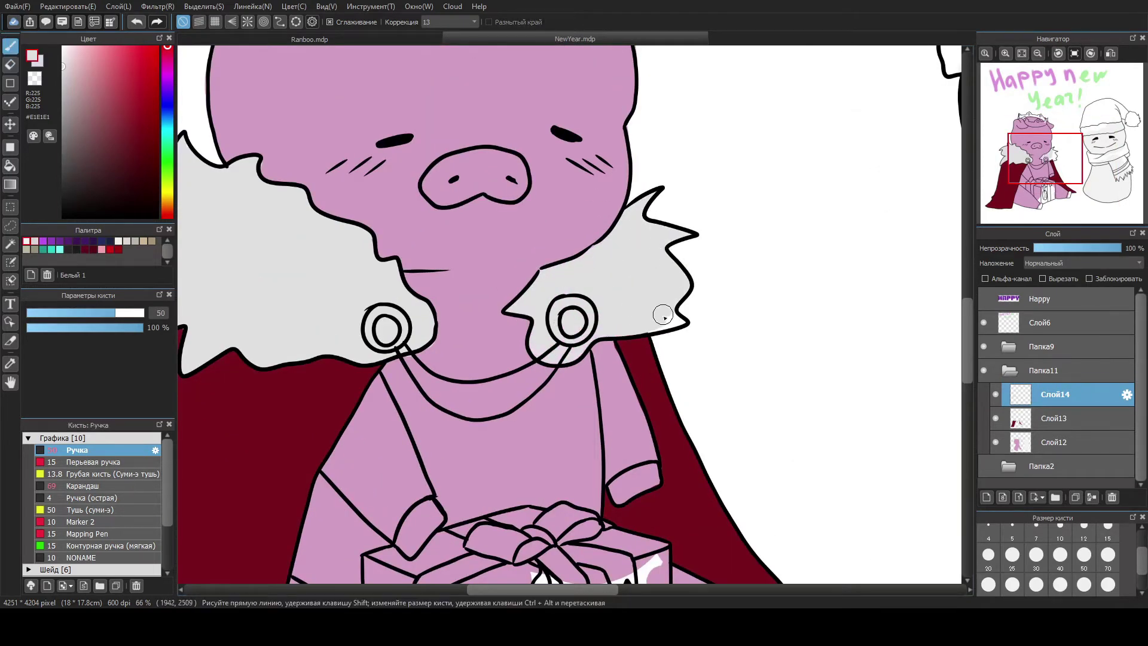
Paint the two round cape clasps on the fur collar gold (#D2AA3A).
{"action": "left_click_drag", "start_coordinate": [380, 320], "coordinate": [392, 332]}
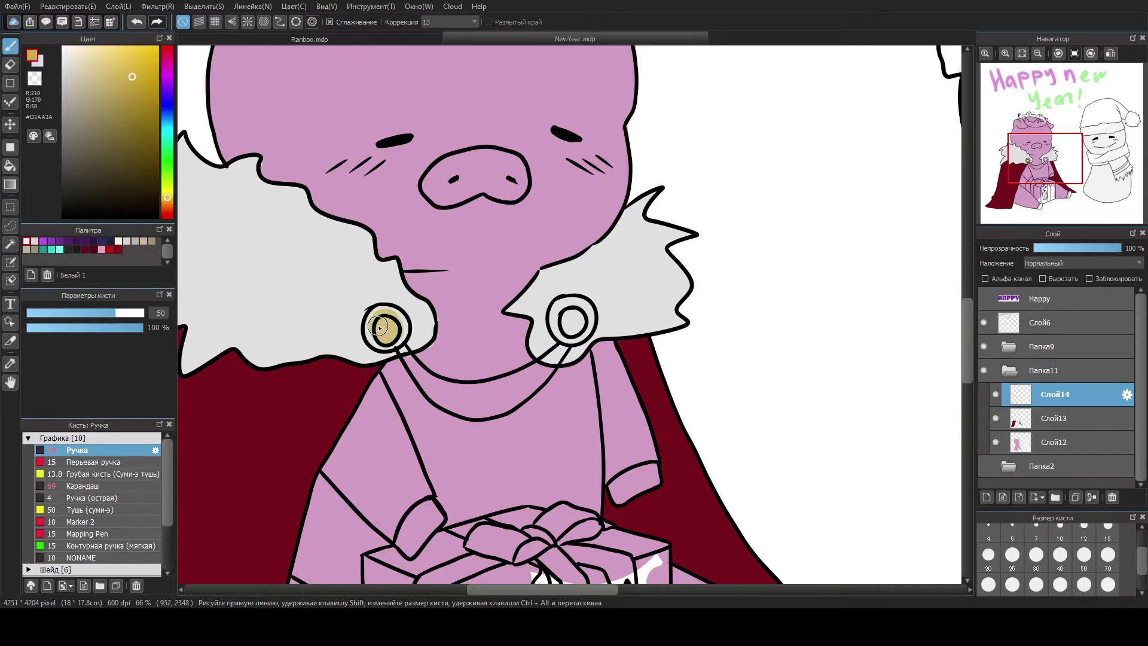
{"action": "left_click_drag", "start_coordinate": [565, 326], "coordinate": [575, 305]}
{"action": "left_click_drag", "start_coordinate": [376, 320], "coordinate": [388, 330]}
{"action": "left_click", "coordinate": [561, 350], "text": "alt"}
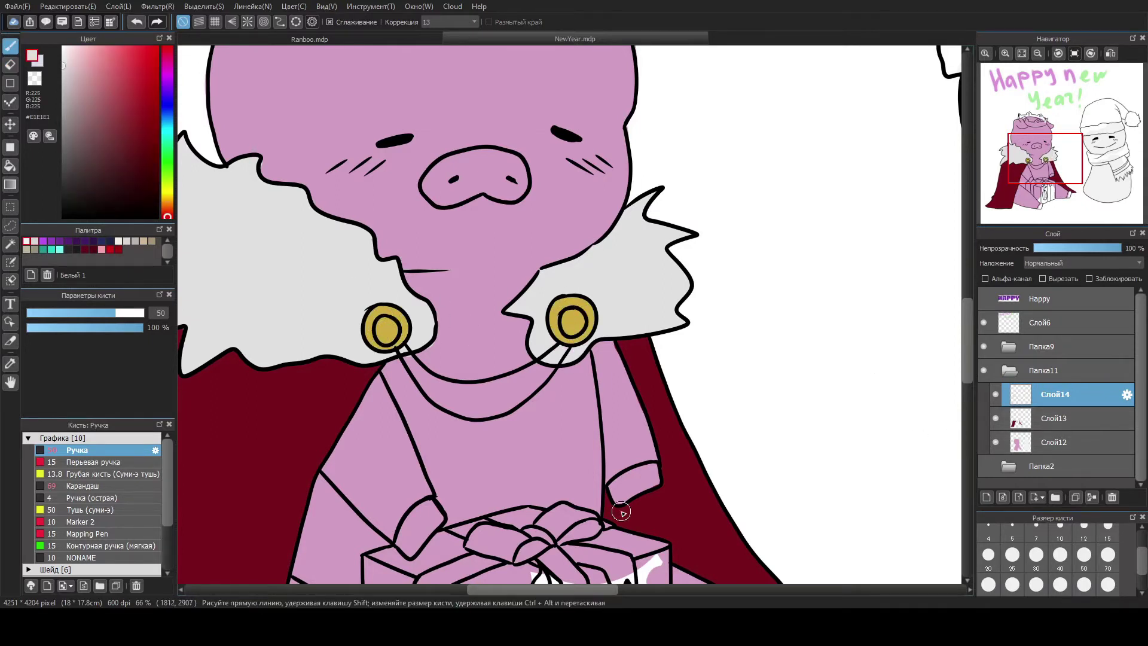
Paint the pig's four hooves dark purple (#5C4754) on the pig's base layer Слой12.
{"action": "left_click", "coordinate": [1037, 443]}
{"action": "left_click", "coordinate": [513, 381], "text": "alt"}
{"action": "mouse_move", "coordinate": [619, 495]}
{"action": "left_mouse_down"}
{"action": "mouse_move", "coordinate": [625, 483]}
{"action": "mouse_move", "coordinate": [615, 493]}
{"action": "left_mouse_up"}
{"action": "left_click_drag", "start_coordinate": [404, 553], "coordinate": [422, 526]}
{"action": "scroll", "coordinate": [555, 262], "scroll_direction": "down", "scroll_amount": 5}
{"action": "left_click_drag", "start_coordinate": [521, 476], "coordinate": [479, 524]}
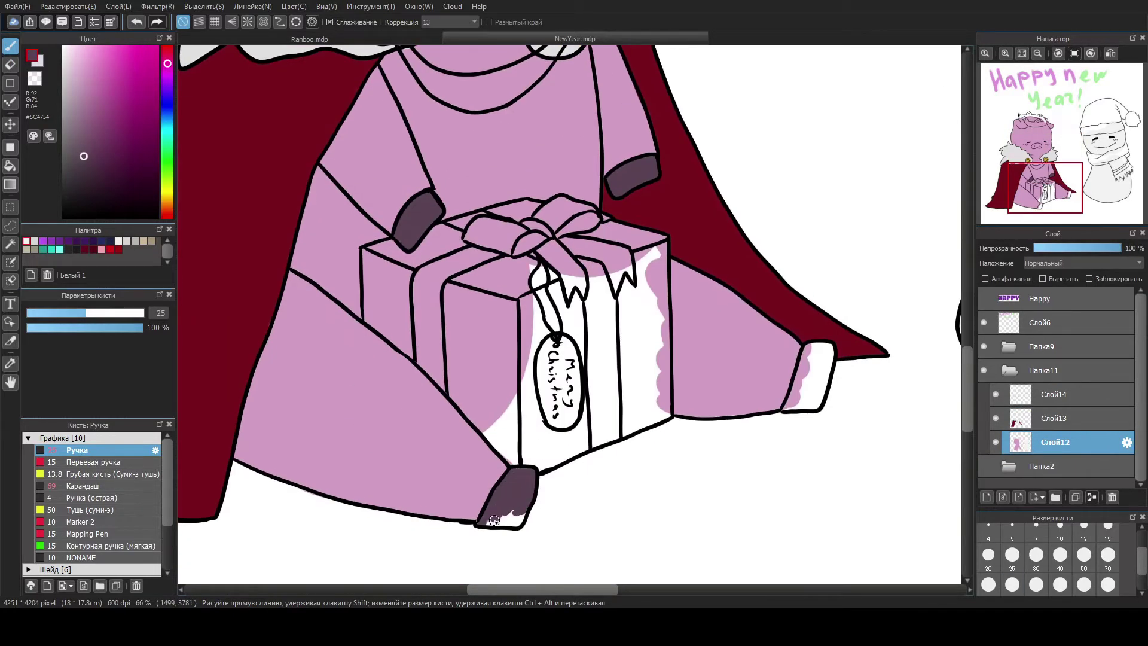
{"action": "left_click_drag", "start_coordinate": [798, 394], "coordinate": [792, 396]}
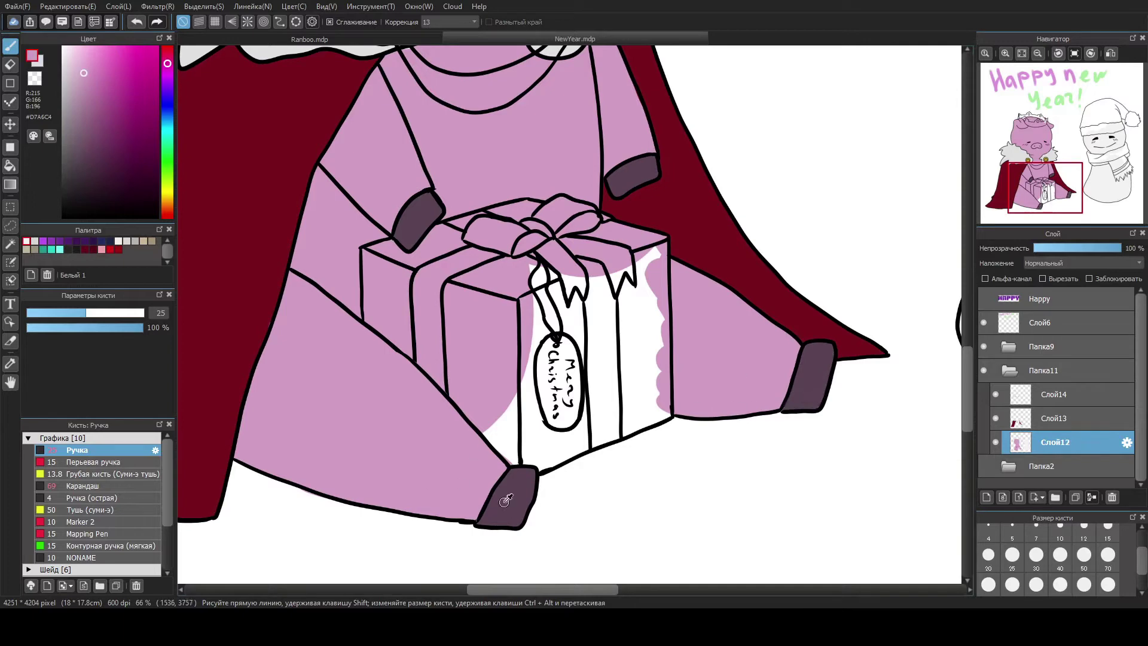
Paint the pig's crown gold (#D2AA3A) on layer Слой14.
{"action": "scroll", "coordinate": [506, 500], "scroll_direction": "up", "scroll_amount": 9}
{"action": "mouse_move", "coordinate": [294, 123]}
{"action": "left_mouse_down"}
{"action": "mouse_move", "coordinate": [302, 162]}
{"action": "mouse_move", "coordinate": [286, 170]}
{"action": "mouse_move", "coordinate": [538, 149]}
{"action": "mouse_move", "coordinate": [563, 230]}
{"action": "left_mouse_up"}
{"action": "mouse_move", "coordinate": [335, 162]}
{"action": "left_mouse_down"}
{"action": "mouse_move", "coordinate": [378, 228]}
{"action": "mouse_move", "coordinate": [539, 239]}
{"action": "mouse_move", "coordinate": [500, 225]}
{"action": "mouse_move", "coordinate": [571, 210]}
{"action": "mouse_move", "coordinate": [386, 205]}
{"action": "left_mouse_up"}
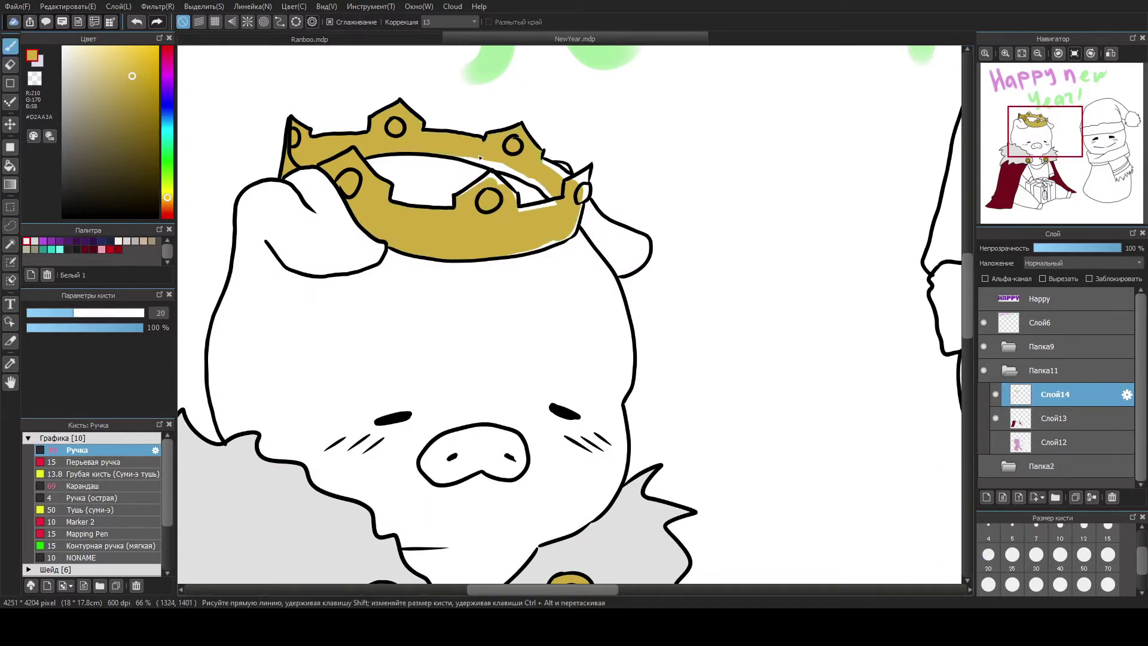
{"action": "scroll", "coordinate": [560, 146], "scroll_direction": "down", "scroll_amount": 2}
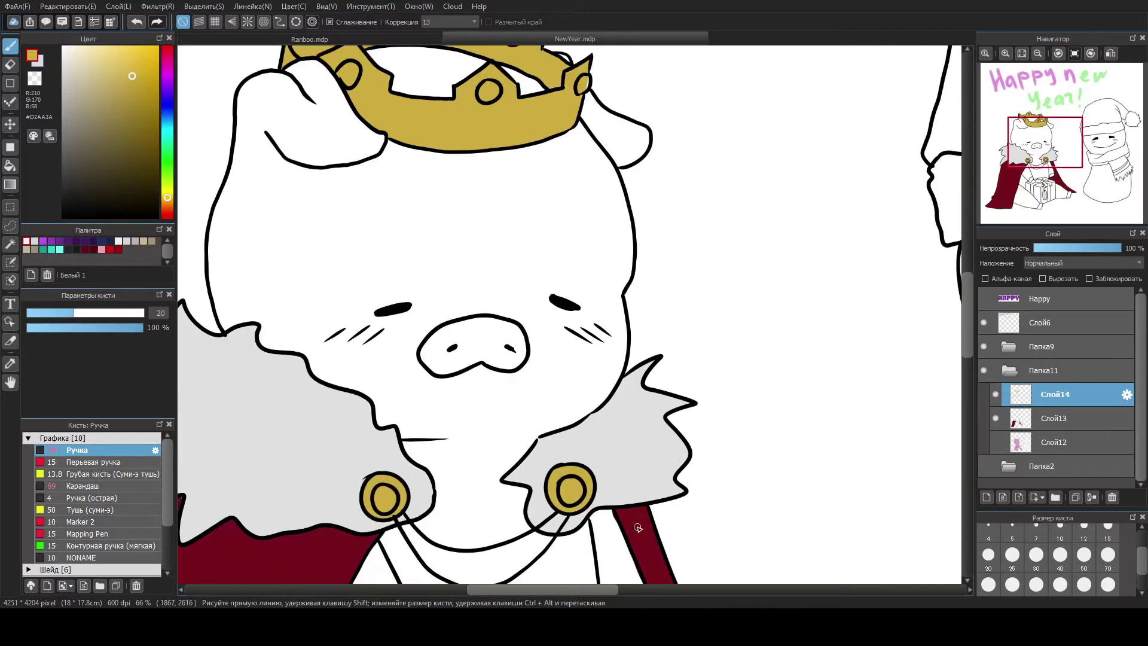
Paint the round gems on the crown dark red (#881109).
{"action": "scroll", "coordinate": [560, 146], "scroll_direction": "up", "scroll_amount": 3}
{"action": "left_click", "coordinate": [168, 46]}
{"action": "left_click_drag", "start_coordinate": [508, 169], "coordinate": [516, 175]}
{"action": "left_click_drag", "start_coordinate": [486, 222], "coordinate": [492, 230]}
{"action": "left_click", "coordinate": [152, 124]}
{"action": "left_click", "coordinate": [153, 125]}
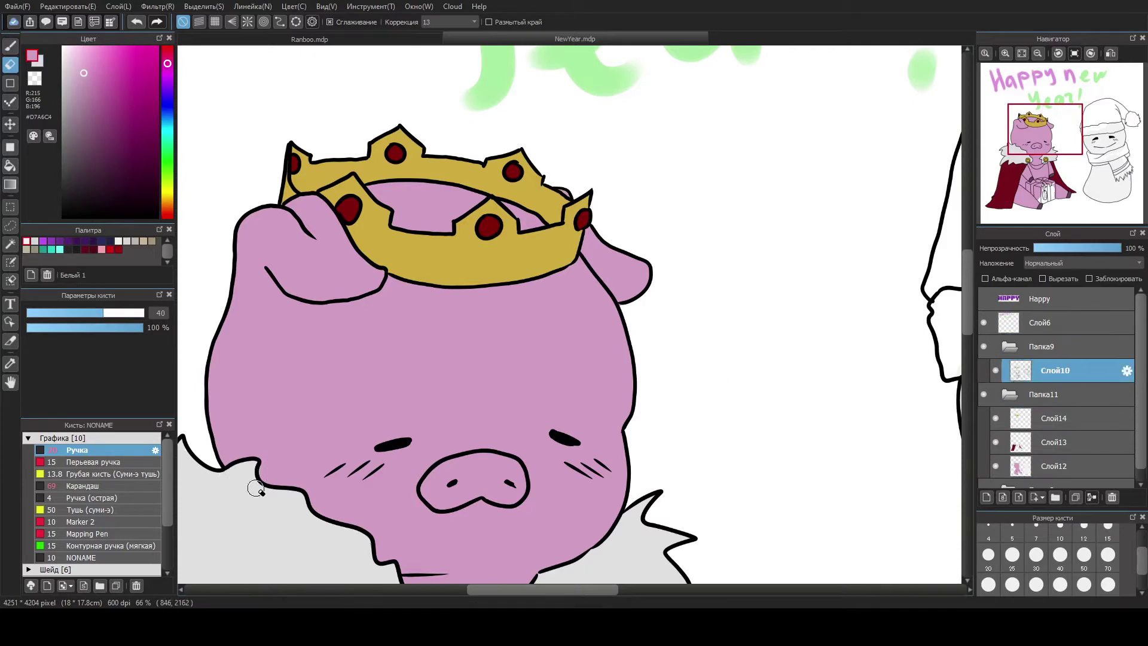
Paint the pig's snout a darker mauve (#A97D98) on layer Слой12.
{"action": "left_click", "coordinate": [1044, 347]}
{"action": "left_click", "coordinate": [1045, 439]}
{"action": "key", "text": "b"}
{"action": "mouse_move", "coordinate": [426, 493]}
{"action": "left_mouse_down"}
{"action": "mouse_move", "coordinate": [461, 472]}
{"action": "mouse_move", "coordinate": [520, 478]}
{"action": "left_mouse_up"}
Add a layer above the pig's base colour and paint the whole gift box green (#4EAA72) on it.
{"action": "scroll", "coordinate": [893, 324], "scroll_direction": "down", "scroll_amount": 8}
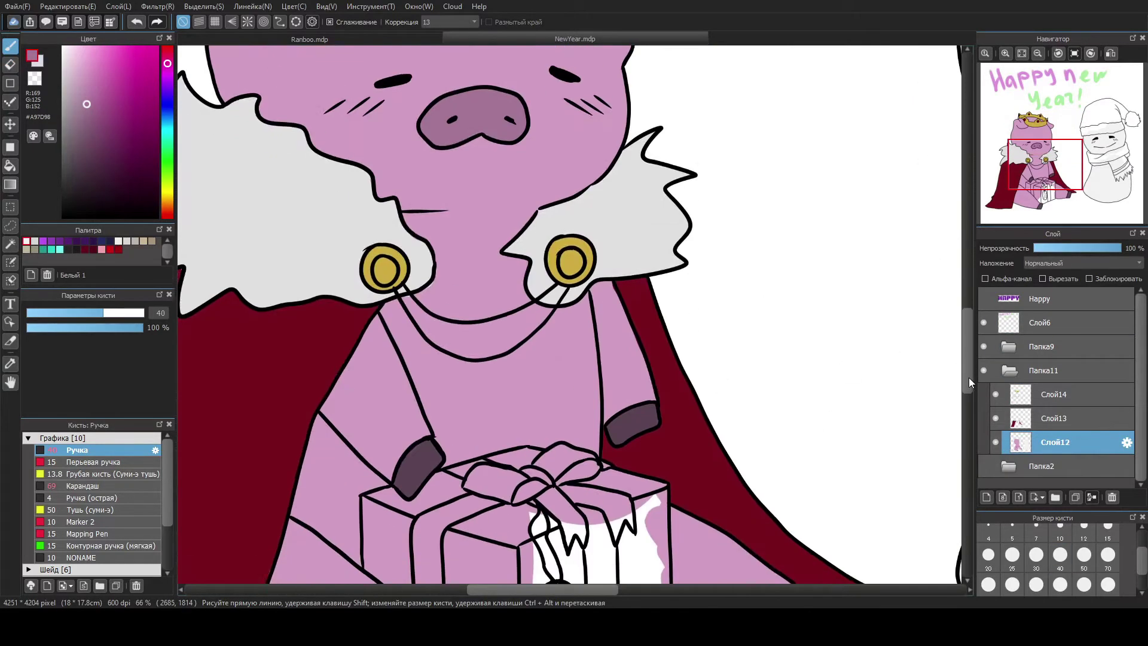
{"action": "left_click", "coordinate": [987, 497]}
{"action": "left_click", "coordinate": [167, 149]}
{"action": "left_click", "coordinate": [115, 104]}
{"action": "mouse_move", "coordinate": [494, 389]}
{"action": "left_mouse_down"}
{"action": "mouse_move", "coordinate": [521, 419]}
{"action": "mouse_move", "coordinate": [573, 312]}
{"action": "mouse_move", "coordinate": [418, 317]}
{"action": "mouse_move", "coordinate": [398, 419]}
{"action": "mouse_move", "coordinate": [643, 467]}
{"action": "mouse_move", "coordinate": [661, 335]}
{"action": "left_mouse_up"}
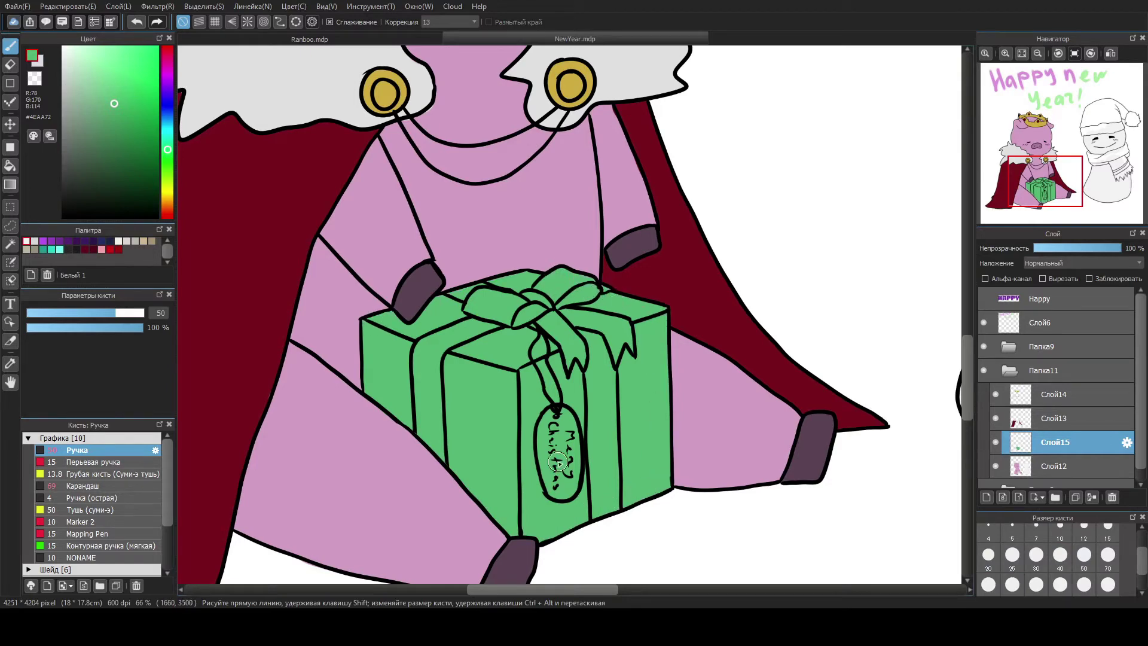
Paint the gift's tag light grey and its ribbon and bow dark red (#881109) on layer Слой13.
{"action": "left_click", "coordinate": [1055, 418]}
{"action": "left_click", "coordinate": [550, 424], "text": "alt"}
{"action": "left_click_drag", "start_coordinate": [550, 423], "coordinate": [560, 485]}
{"action": "left_click", "coordinate": [234, 205], "text": "alt"}
{"action": "mouse_move", "coordinate": [426, 345]}
{"action": "left_mouse_down"}
{"action": "mouse_move", "coordinate": [428, 413]}
{"action": "mouse_move", "coordinate": [508, 314]}
{"action": "mouse_move", "coordinate": [428, 419]}
{"action": "mouse_move", "coordinate": [445, 461]}
{"action": "left_mouse_up"}
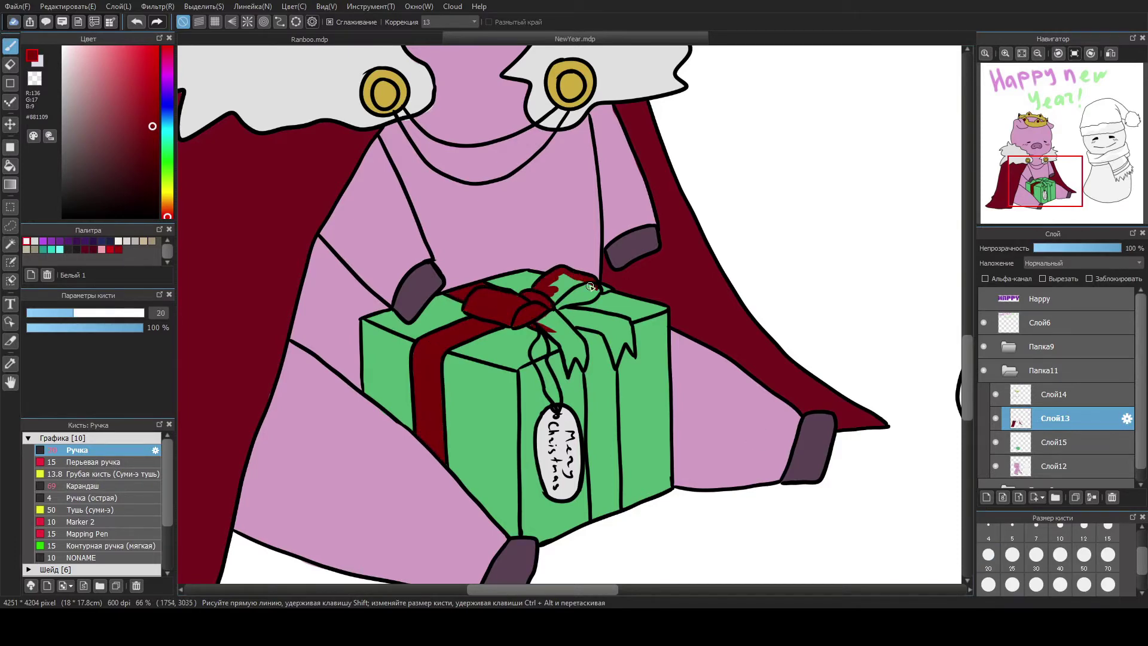
{"action": "mouse_move", "coordinate": [576, 352]}
{"action": "left_mouse_down"}
{"action": "mouse_move", "coordinate": [625, 323]}
{"action": "mouse_move", "coordinate": [598, 406]}
{"action": "mouse_move", "coordinate": [593, 515]}
{"action": "left_mouse_up"}
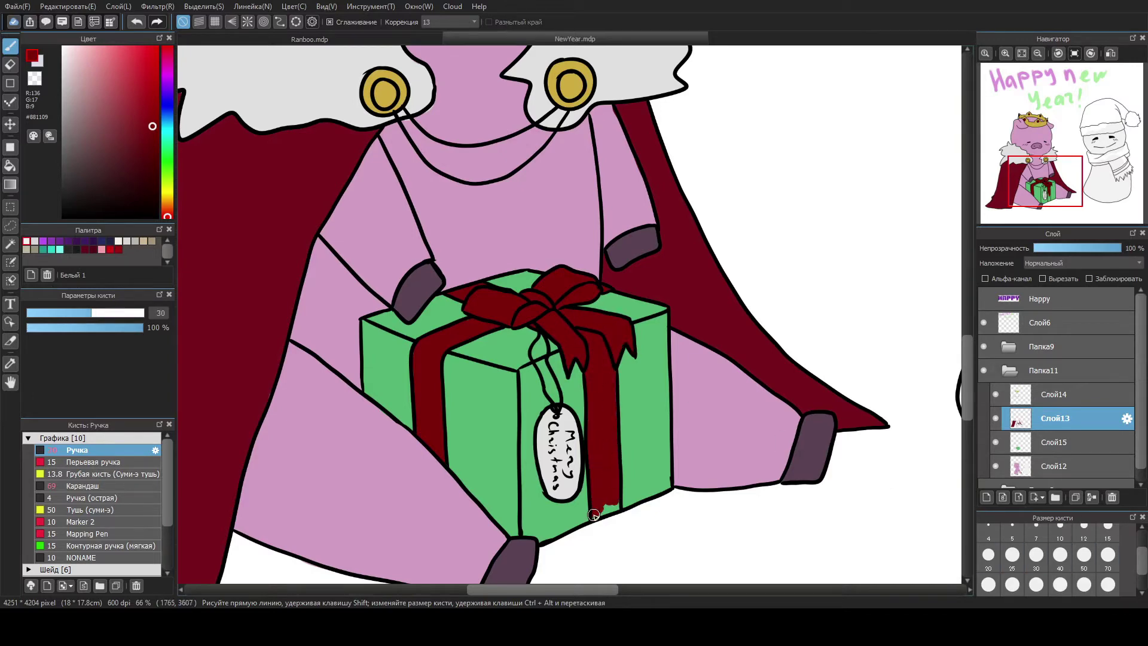
Paint the snowman's scarf green (#429E48) on Слой15 and the stripe across its hanging end dark red (#801C1C) on Слой13.
{"action": "left_click", "coordinate": [1107, 179]}
{"action": "left_click", "coordinate": [1106, 154]}
{"action": "left_click", "coordinate": [1029, 442]}
{"action": "left_click", "coordinate": [167, 159]}
{"action": "left_click", "coordinate": [118, 111]}
{"action": "mouse_move", "coordinate": [382, 326]}
{"action": "left_mouse_down"}
{"action": "mouse_move", "coordinate": [385, 271]}
{"action": "mouse_move", "coordinate": [395, 323]}
{"action": "mouse_move", "coordinate": [641, 351]}
{"action": "mouse_move", "coordinate": [730, 333]}
{"action": "mouse_move", "coordinate": [682, 496]}
{"action": "left_mouse_up"}
{"action": "left_click", "coordinate": [1108, 555]}
{"action": "mouse_move", "coordinate": [419, 308]}
{"action": "left_mouse_down"}
{"action": "mouse_move", "coordinate": [395, 371]}
{"action": "mouse_move", "coordinate": [562, 407]}
{"action": "mouse_move", "coordinate": [777, 239]}
{"action": "mouse_move", "coordinate": [664, 462]}
{"action": "mouse_move", "coordinate": [741, 521]}
{"action": "left_mouse_up"}
{"action": "key", "text": "["}
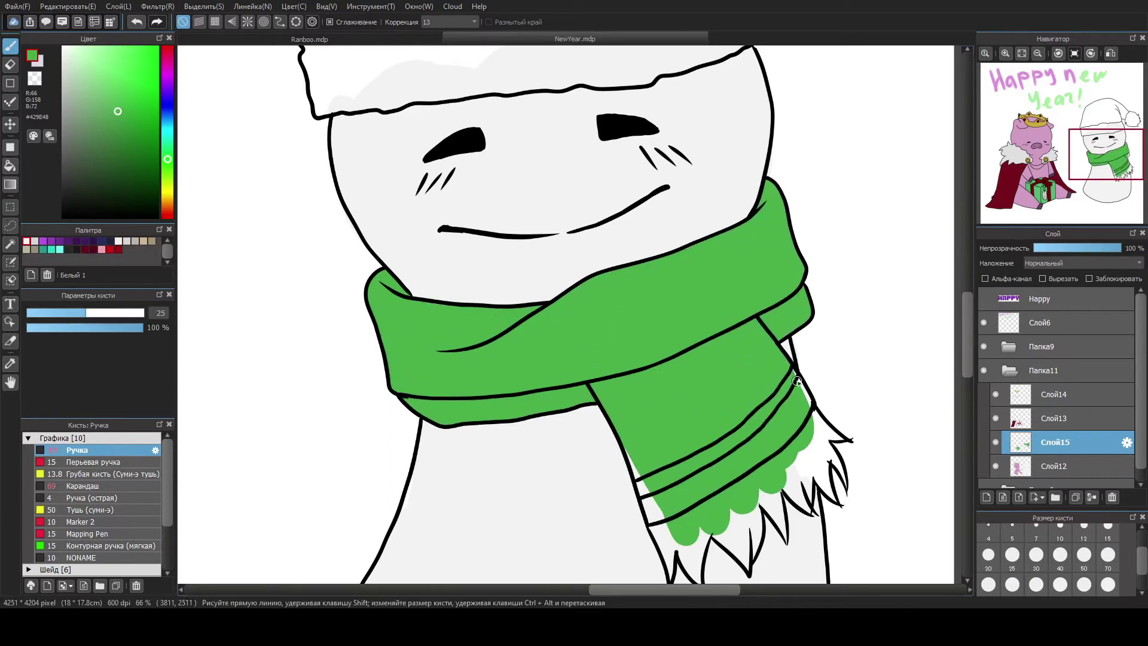
{"action": "scroll", "coordinate": [797, 381], "scroll_direction": "down", "scroll_amount": 1}
{"action": "key", "text": "]"}
{"action": "mouse_move", "coordinate": [658, 497]}
{"action": "left_mouse_down"}
{"action": "mouse_move", "coordinate": [695, 520]}
{"action": "mouse_move", "coordinate": [760, 478]}
{"action": "mouse_move", "coordinate": [747, 541]}
{"action": "mouse_move", "coordinate": [789, 463]}
{"action": "left_mouse_up"}
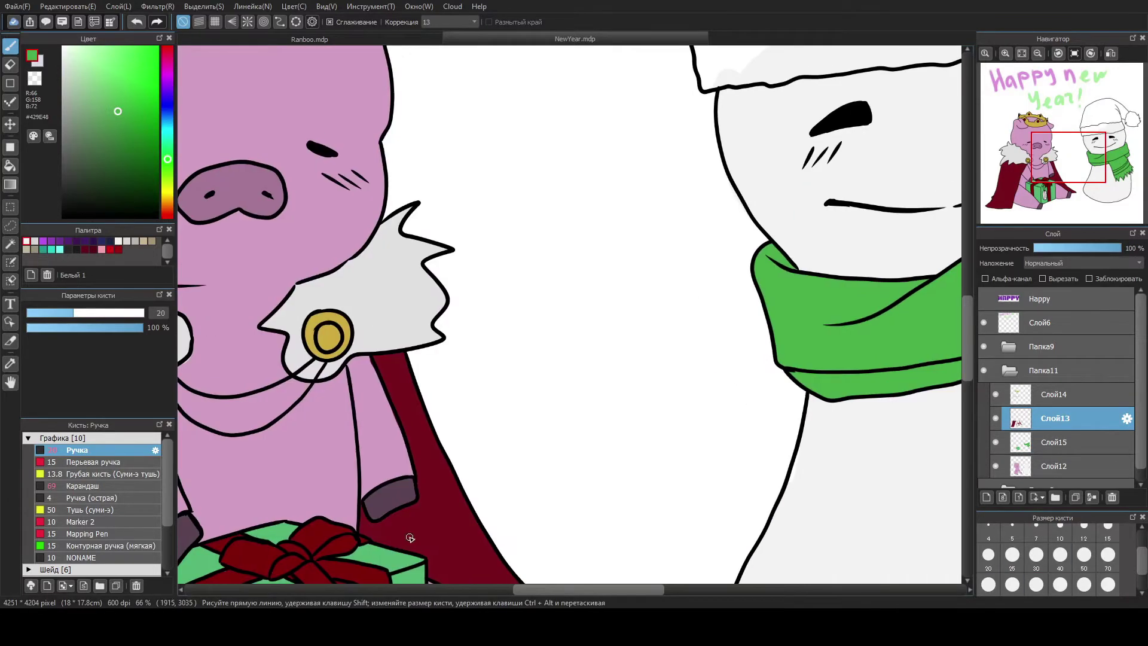
{"action": "left_click_drag", "start_coordinate": [610, 458], "coordinate": [622, 454]}
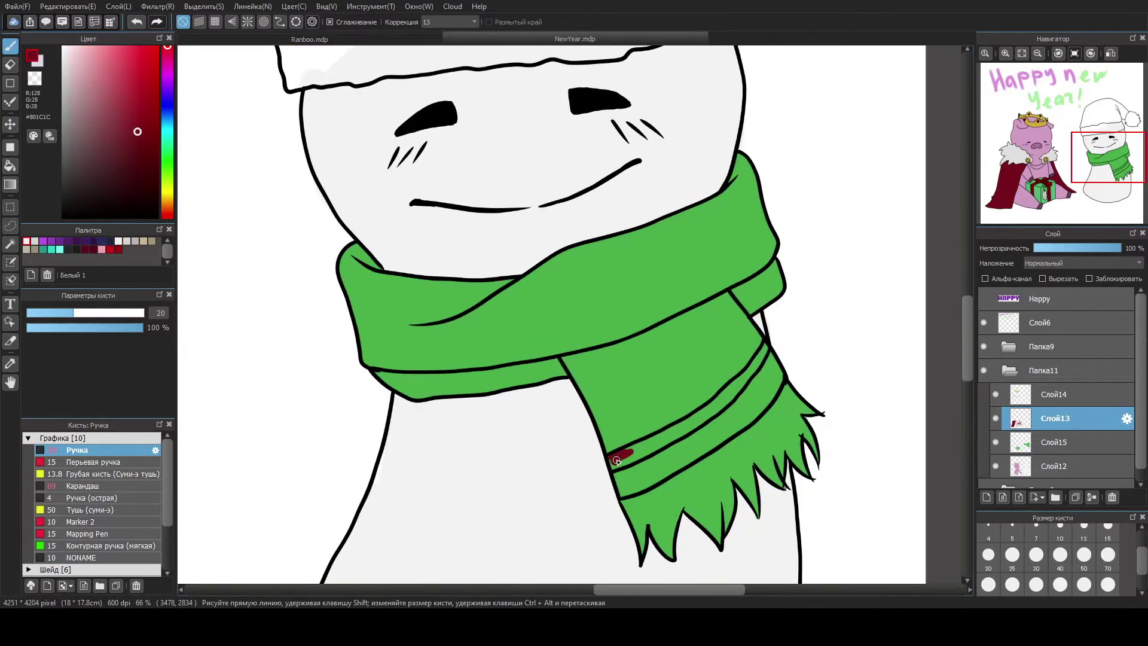
{"action": "left_click_drag", "start_coordinate": [742, 379], "coordinate": [741, 395]}
Paint the cloth part of the snowman's Santa hat dark red on layer Слой15.
{"action": "left_click_drag", "start_coordinate": [967, 338], "coordinate": [969, 243]}
{"action": "left_click_drag", "start_coordinate": [598, 191], "coordinate": [299, 146]}
{"action": "left_click", "coordinate": [1055, 442]}
{"action": "mouse_move", "coordinate": [419, 299]}
{"action": "left_mouse_down"}
{"action": "mouse_move", "coordinate": [644, 221]}
{"action": "mouse_move", "coordinate": [540, 124]}
{"action": "mouse_move", "coordinate": [566, 311]}
{"action": "mouse_move", "coordinate": [347, 185]}
{"action": "mouse_move", "coordinate": [621, 84]}
{"action": "mouse_move", "coordinate": [682, 159]}
{"action": "mouse_move", "coordinate": [697, 282]}
{"action": "mouse_move", "coordinate": [718, 302]}
{"action": "left_mouse_up"}
{"action": "mouse_move", "coordinate": [956, 308]}
{"action": "left_mouse_down"}
{"action": "mouse_move", "coordinate": [441, 135]}
{"action": "mouse_move", "coordinate": [389, 225]}
{"action": "left_mouse_up"}
Paint the Santa hat's fur trim and pompom light grey (#E1E1E1).
{"action": "mouse_move", "coordinate": [335, 383]}
{"action": "left_mouse_down"}
{"action": "mouse_move", "coordinate": [537, 352]}
{"action": "mouse_move", "coordinate": [423, 334]}
{"action": "mouse_move", "coordinate": [512, 323]}
{"action": "mouse_move", "coordinate": [528, 376]}
{"action": "mouse_move", "coordinate": [556, 388]}
{"action": "mouse_move", "coordinate": [679, 308]}
{"action": "mouse_move", "coordinate": [565, 301]}
{"action": "mouse_move", "coordinate": [666, 283]}
{"action": "left_mouse_up"}
{"action": "scroll", "coordinate": [664, 379], "scroll_direction": "right", "scroll_amount": 1}
{"action": "mouse_move", "coordinate": [778, 281]}
{"action": "left_mouse_down"}
{"action": "mouse_move", "coordinate": [815, 204]}
{"action": "mouse_move", "coordinate": [764, 271]}
{"action": "left_mouse_up"}
{"action": "scroll", "coordinate": [864, 234], "scroll_direction": "right", "scroll_amount": 1}
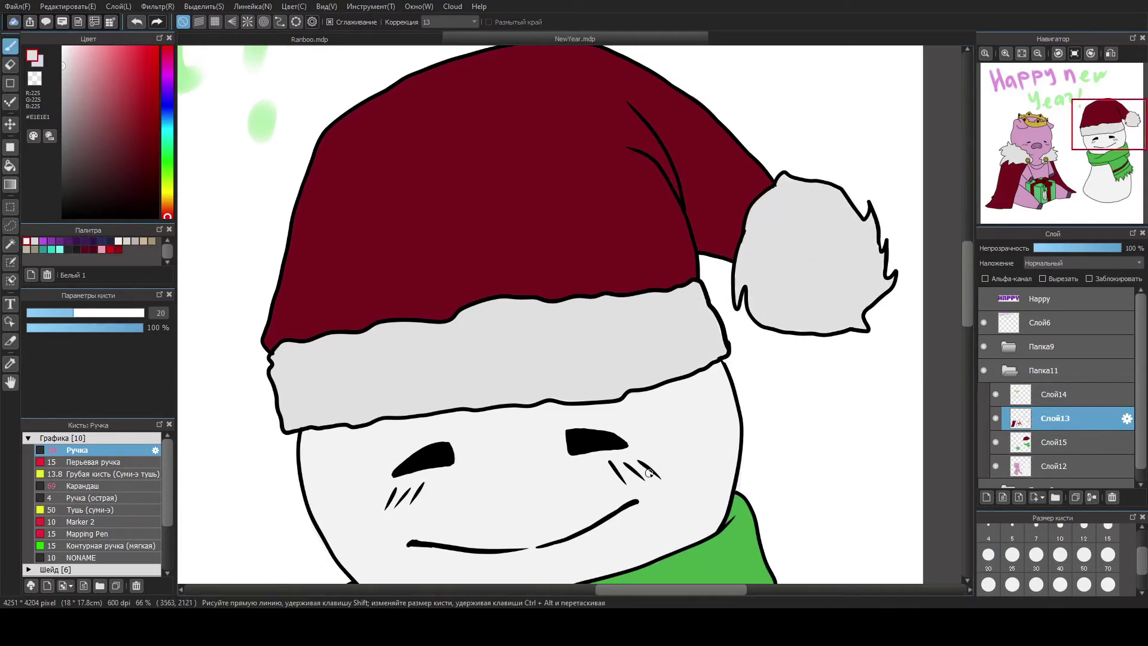
Draw a light grey zigzag with dots across the scarf's hanging end on Слой14, using the Мягкий пастельный brush.
{"action": "left_click_drag", "start_coordinate": [967, 265], "coordinate": [967, 314]}
{"action": "left_click", "coordinate": [986, 395]}
{"action": "left_click", "coordinate": [108, 439]}
{"action": "left_click_drag", "start_coordinate": [220, 449], "coordinate": [590, 409]}
{"action": "left_click_drag", "start_coordinate": [658, 424], "coordinate": [735, 349]}
{"action": "left_click", "coordinate": [613, 461]}
{"action": "left_click", "coordinate": [644, 445]}
{"action": "left_click", "coordinate": [675, 430]}
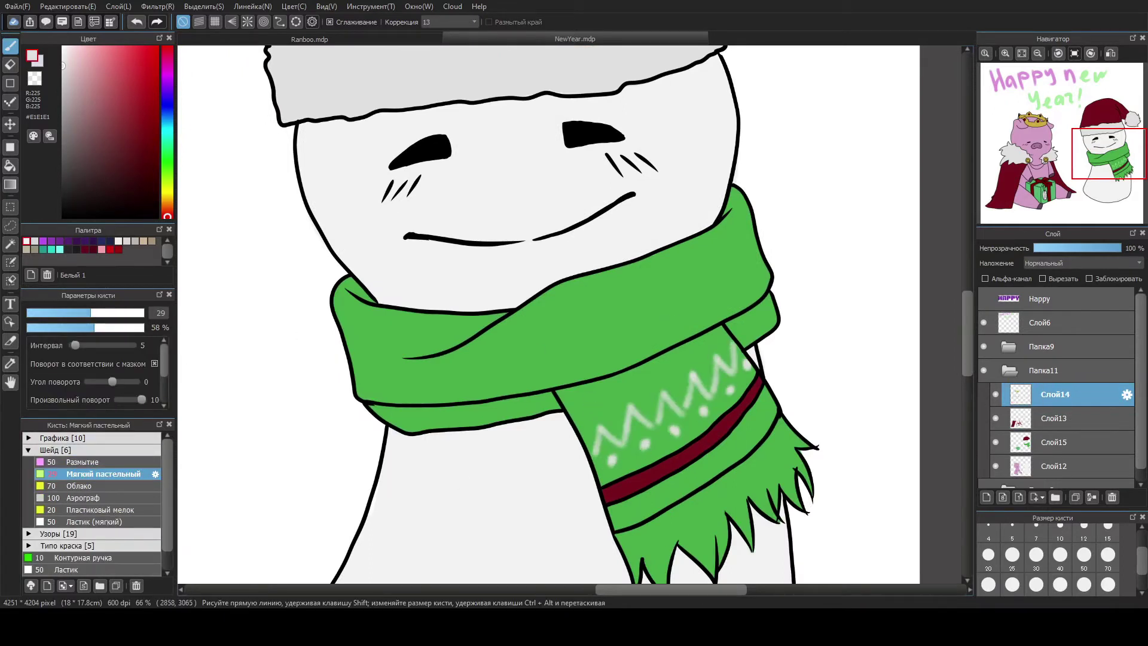
Draw light grey dashed lines, dots, zigzags and solid stripes across the middle of the scarf's neck wrap.
{"action": "left_click_drag", "start_coordinate": [530, 304], "coordinate": [540, 384]}
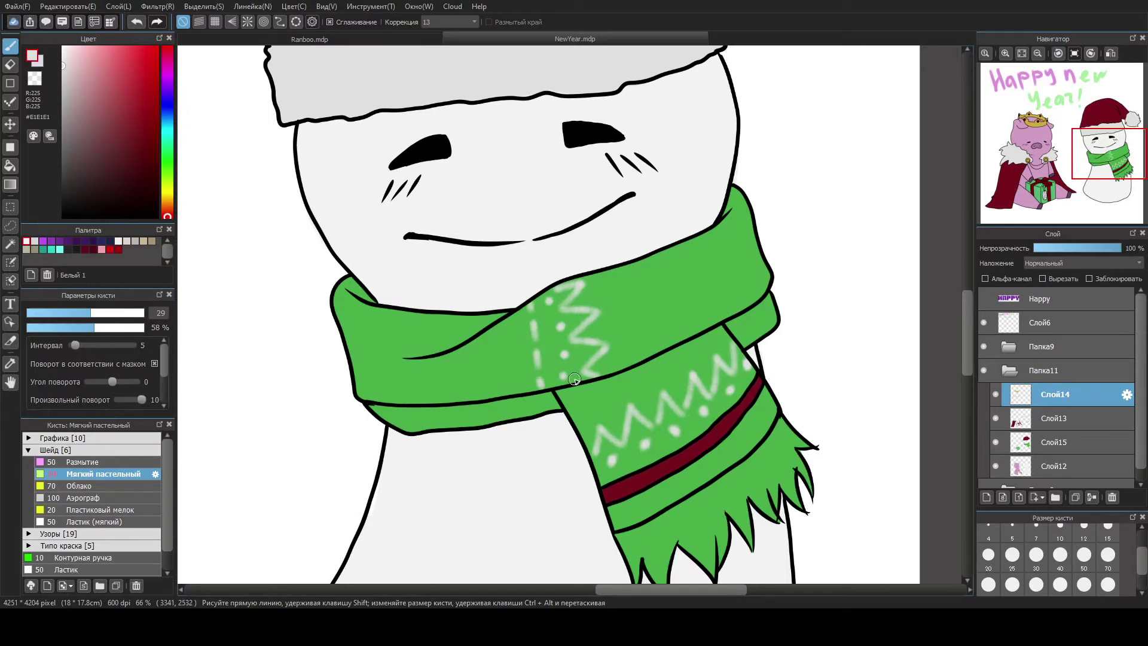
{"action": "mouse_move", "coordinate": [627, 355]}
{"action": "left_mouse_down"}
{"action": "mouse_move", "coordinate": [612, 270]}
{"action": "mouse_move", "coordinate": [636, 267]}
{"action": "mouse_move", "coordinate": [697, 332]}
{"action": "left_mouse_up"}
{"action": "left_click", "coordinate": [657, 293]}
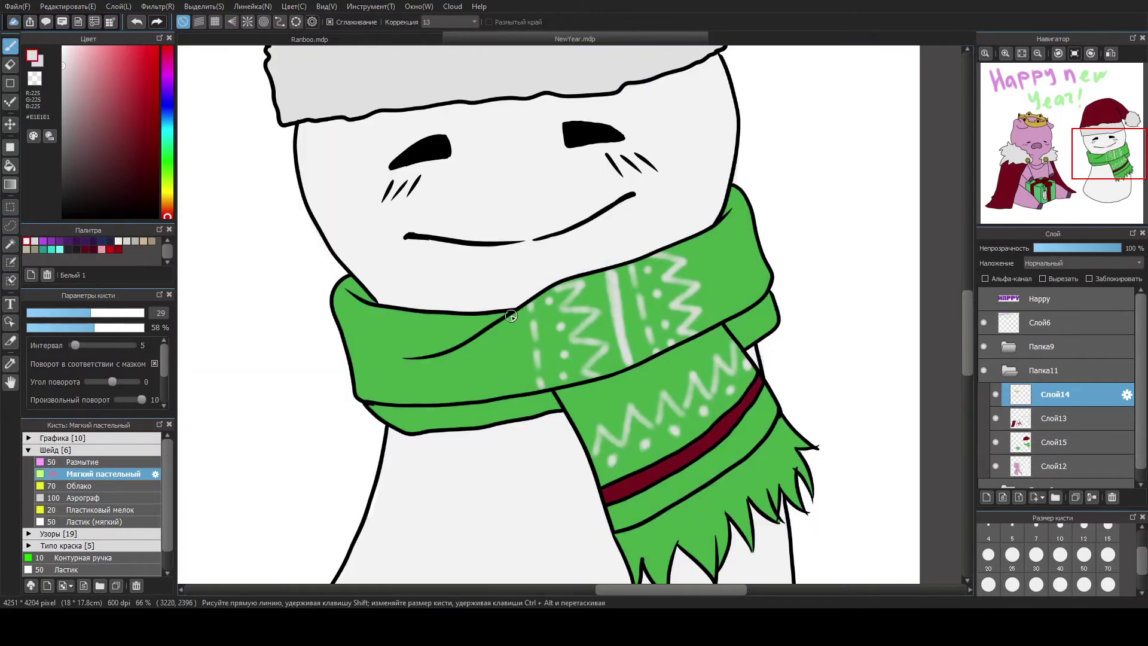
{"action": "left_click_drag", "start_coordinate": [510, 312], "coordinate": [518, 393]}
Copy a lassoed section of the scarf pattern and paste it rotated onto the wrap's end beside the hanging piece.
{"action": "key", "text": "l"}
{"action": "left_click_drag", "start_coordinate": [622, 269], "coordinate": [625, 272]}
{"action": "key", "text": "ctrl+c"}
{"action": "key", "text": "ctrl+v"}
{"action": "key", "text": "ctrl+t"}
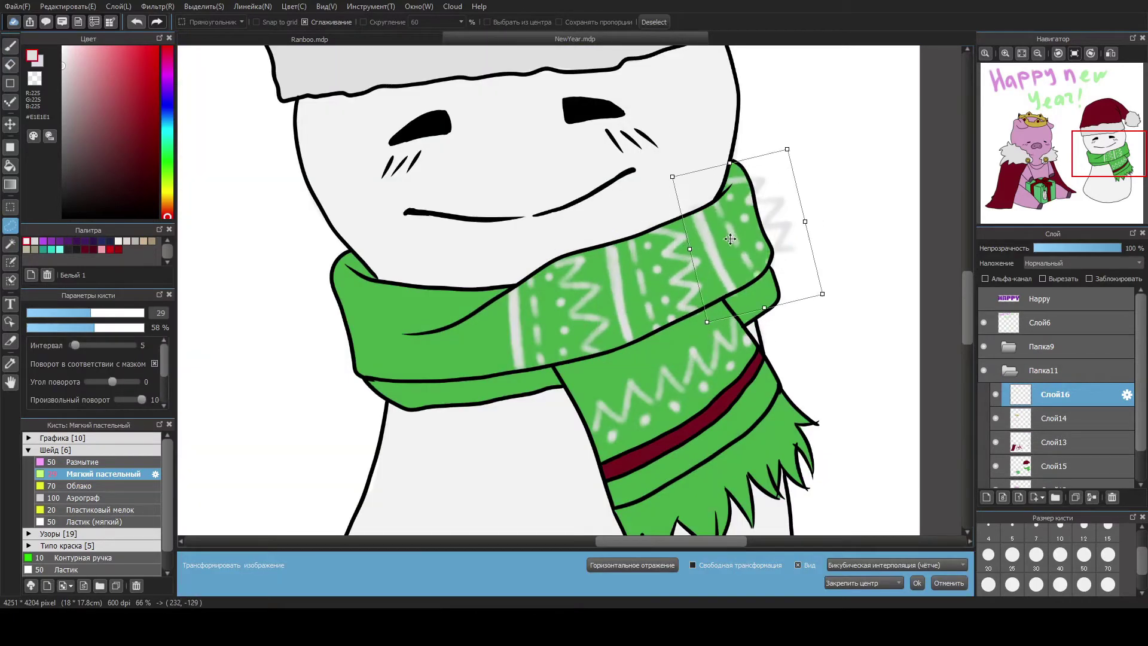
{"action": "left_click_drag", "start_coordinate": [772, 157], "coordinate": [781, 150]}
{"action": "key", "text": "Return"}
{"action": "key", "text": "e"}
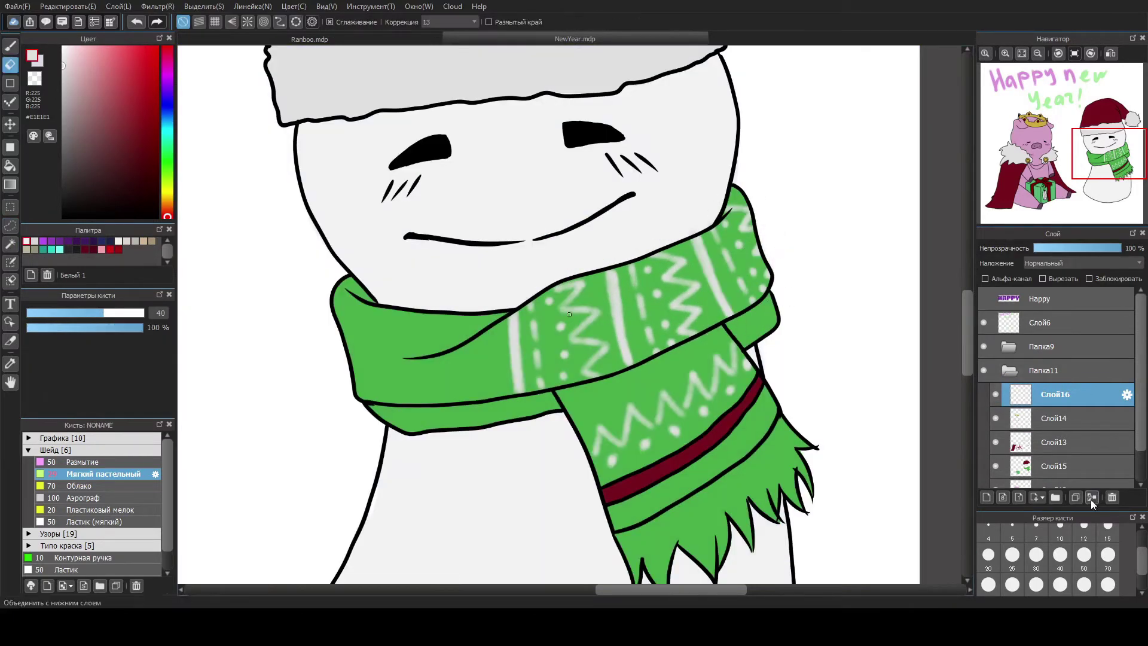
Paste another copy of the pattern section, rotate it to fit the wrap's opposite end, and merge it into Слой14.
{"action": "key", "text": "b"}
{"action": "key", "text": "ctrl+v"}
{"action": "key", "text": "ctrl+t"}
{"action": "mouse_move", "coordinate": [515, 413]}
{"action": "left_mouse_down"}
{"action": "mouse_move", "coordinate": [361, 405]}
{"action": "mouse_move", "coordinate": [540, 310]}
{"action": "left_mouse_up"}
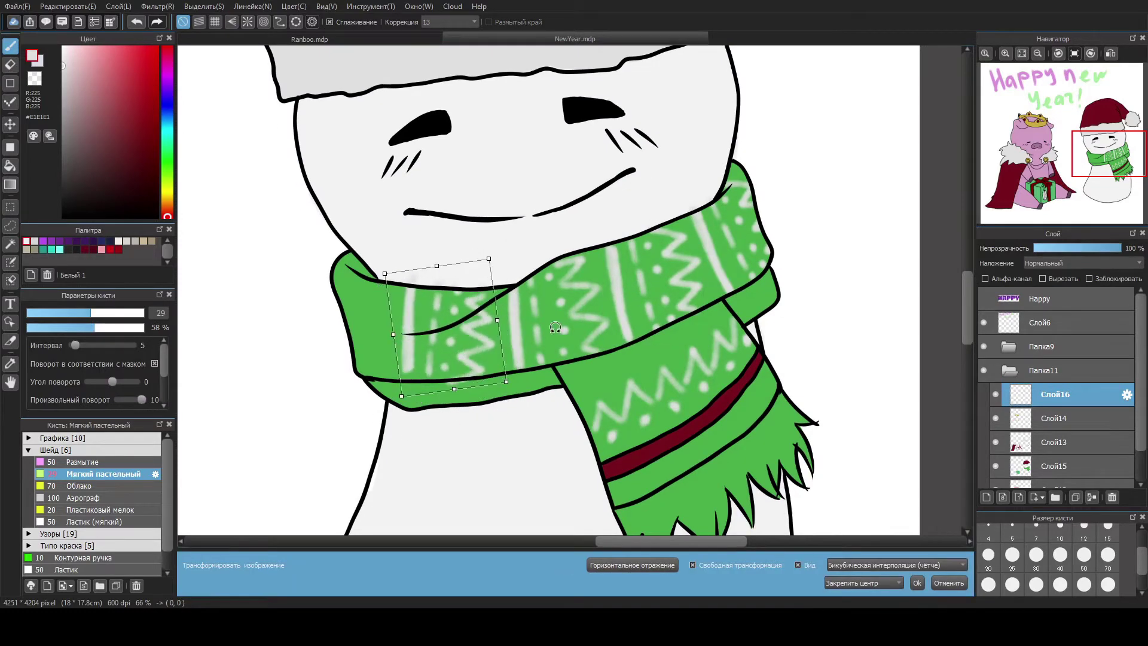
{"action": "key", "text": "Escape"}
{"action": "key", "text": "ctrl+t"}
{"action": "mouse_move", "coordinate": [352, 303]}
{"action": "left_mouse_down"}
{"action": "mouse_move", "coordinate": [397, 264]}
{"action": "mouse_move", "coordinate": [361, 263]}
{"action": "mouse_move", "coordinate": [389, 247]}
{"action": "left_mouse_up"}
{"action": "key", "text": "Return"}
{"action": "key", "text": "e"}
{"action": "key", "text": "b"}
{"action": "key", "text": "ctrl+e"}
Complete the pattern at the scarf's ends and lower fold, erasing the strokes that spill past the outline.
{"action": "key", "text": "e"}
{"action": "key", "text": "b"}
{"action": "key", "text": "e"}
{"action": "key", "text": "b"}
{"action": "key", "text": "e"}
{"action": "key", "text": "b"}
{"action": "key", "text": "e"}
{"action": "key", "text": "b"}
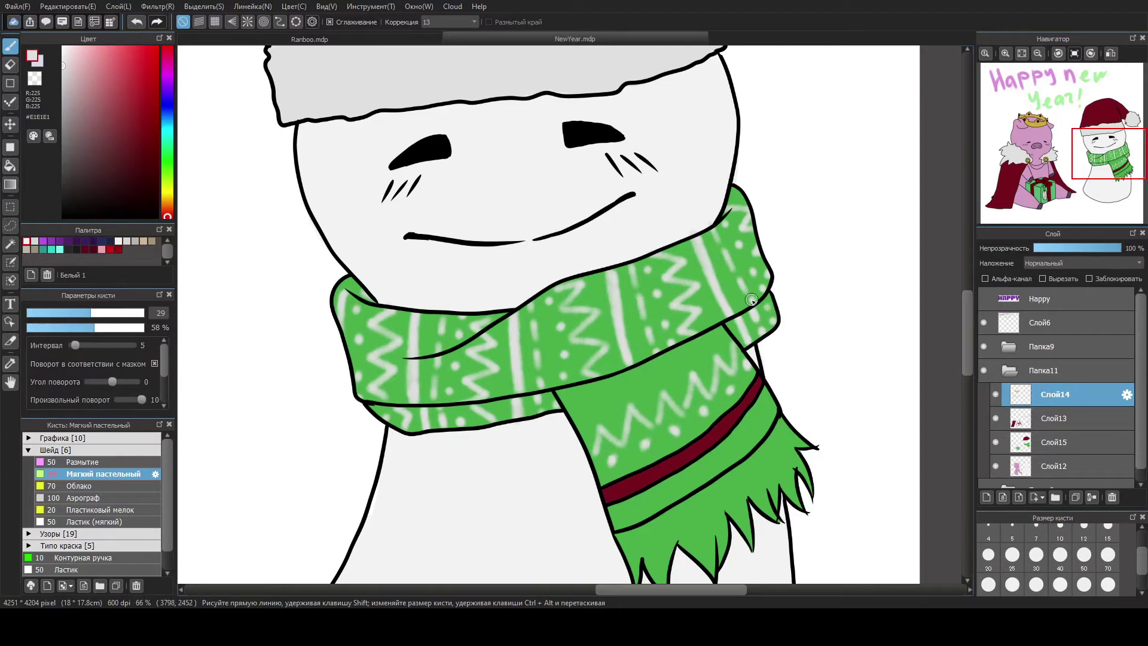
Replace the hanging end's pattern with a solid stripe, dashes, zigzag and dots, and add small flowers below the red stripe.
{"action": "key", "text": "e"}
{"action": "mouse_move", "coordinate": [637, 393]}
{"action": "left_mouse_down"}
{"action": "mouse_move", "coordinate": [672, 423]}
{"action": "mouse_move", "coordinate": [641, 441]}
{"action": "mouse_move", "coordinate": [742, 374]}
{"action": "left_mouse_up"}
{"action": "key", "text": "b"}
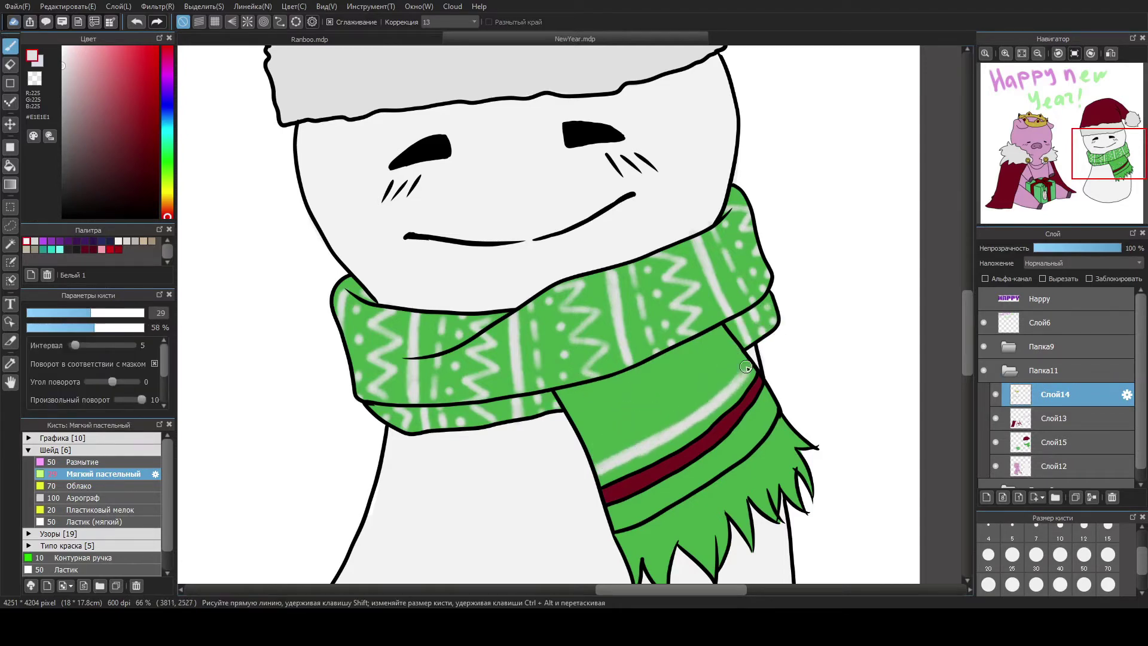
{"action": "left_click_drag", "start_coordinate": [684, 400], "coordinate": [693, 393]}
{"action": "left_click_drag", "start_coordinate": [710, 378], "coordinate": [720, 370]}
{"action": "left_click_drag", "start_coordinate": [579, 414], "coordinate": [720, 336]}
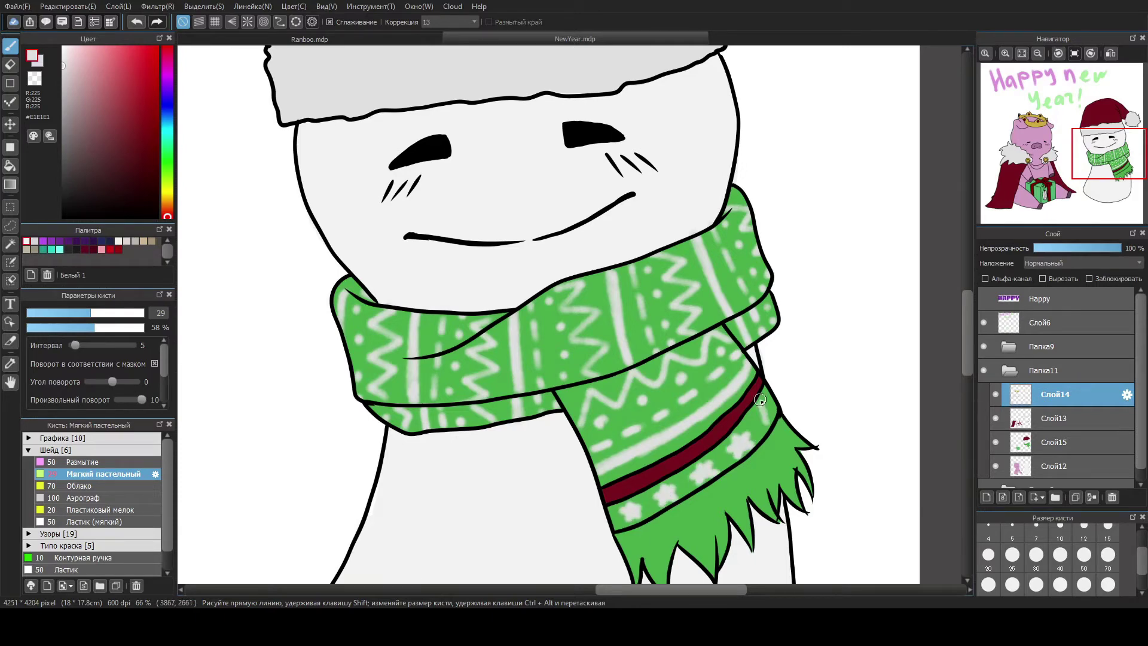
Draw diagonal green (#26963B) stripes along the gift's ribbon bands and bow with the Мягкий пастельный brush.
{"action": "scroll", "coordinate": [759, 399], "scroll_direction": "down", "scroll_amount": 3}
{"action": "scroll", "coordinate": [419, 359], "scroll_direction": "up", "scroll_amount": 3}
{"action": "left_click", "coordinate": [149, 134]}
{"action": "left_click", "coordinate": [134, 117]}
{"action": "left_click_drag", "start_coordinate": [417, 412], "coordinate": [443, 444]}
{"action": "left_click_drag", "start_coordinate": [420, 444], "coordinate": [444, 478]}
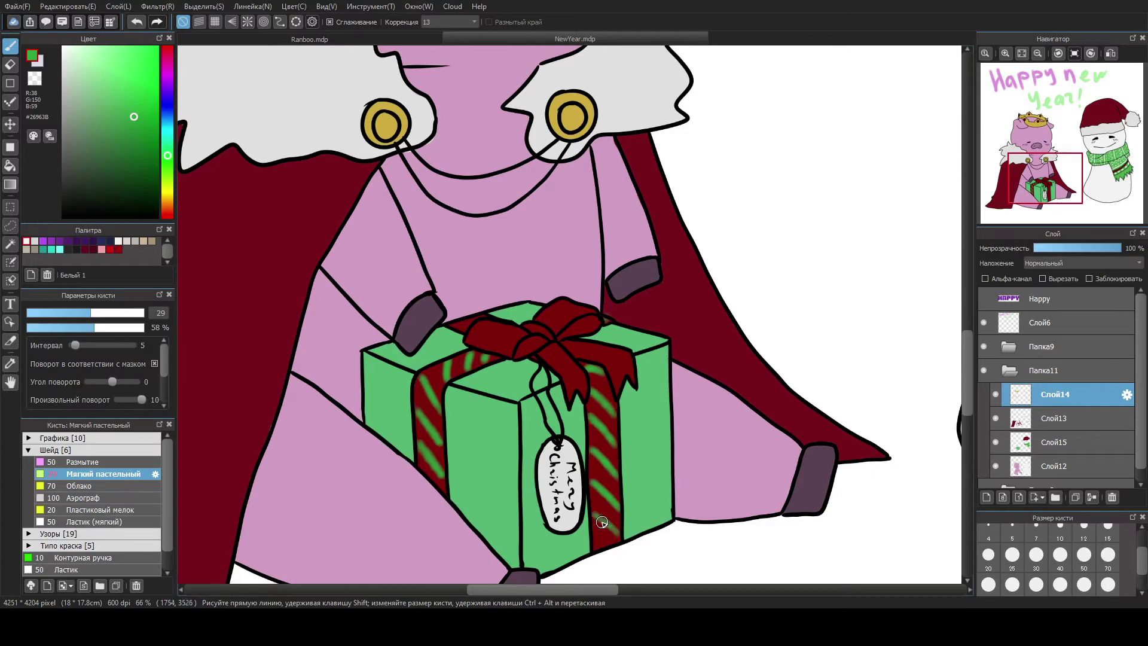
{"action": "left_click_drag", "start_coordinate": [477, 322], "coordinate": [505, 354]}
{"action": "left_click_drag", "start_coordinate": [529, 326], "coordinate": [546, 329]}
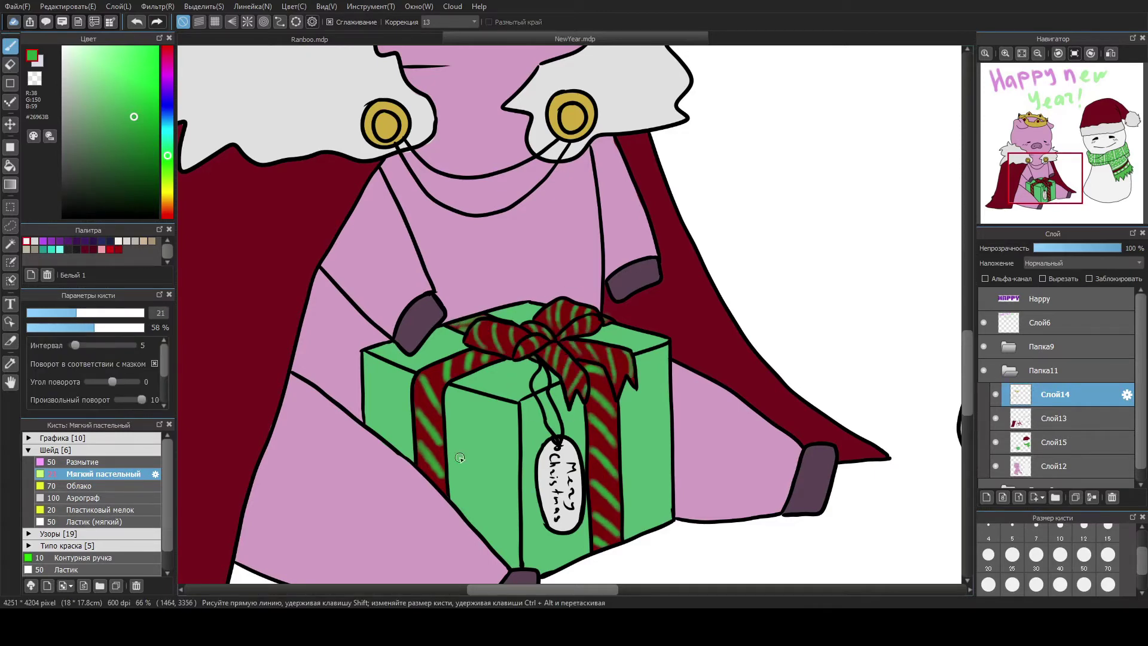
Hide the other colour layers and select the gift box's green faces on Слой15 with the Magic Wand.
{"action": "left_click", "coordinate": [1055, 442]}
{"action": "left_click", "coordinate": [996, 394]}
{"action": "left_click", "coordinate": [995, 418]}
{"action": "left_click", "coordinate": [996, 466]}
{"action": "key", "text": "w"}
{"action": "left_click", "coordinate": [389, 407]}
{"action": "left_click", "coordinate": [413, 347], "text": "shift"}
{"action": "left_click", "coordinate": [478, 478], "text": "shift"}
{"action": "left_click", "coordinate": [646, 431], "text": "shift"}
Repaint the selected box faces a richer green (#189248), show the hidden colour layers again, and clear the selection.
{"action": "key", "text": "b"}
{"action": "left_click", "coordinate": [996, 394]}
{"action": "left_click", "coordinate": [996, 418]}
{"action": "left_click", "coordinate": [995, 466]}
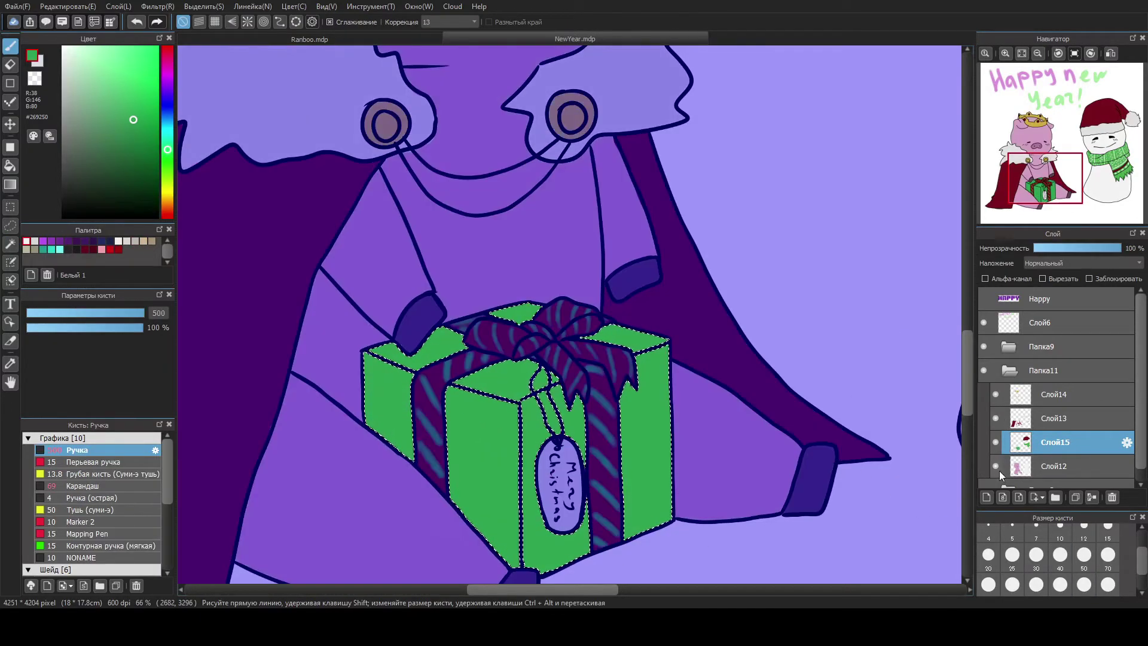
{"action": "key", "text": "ctrl+d"}
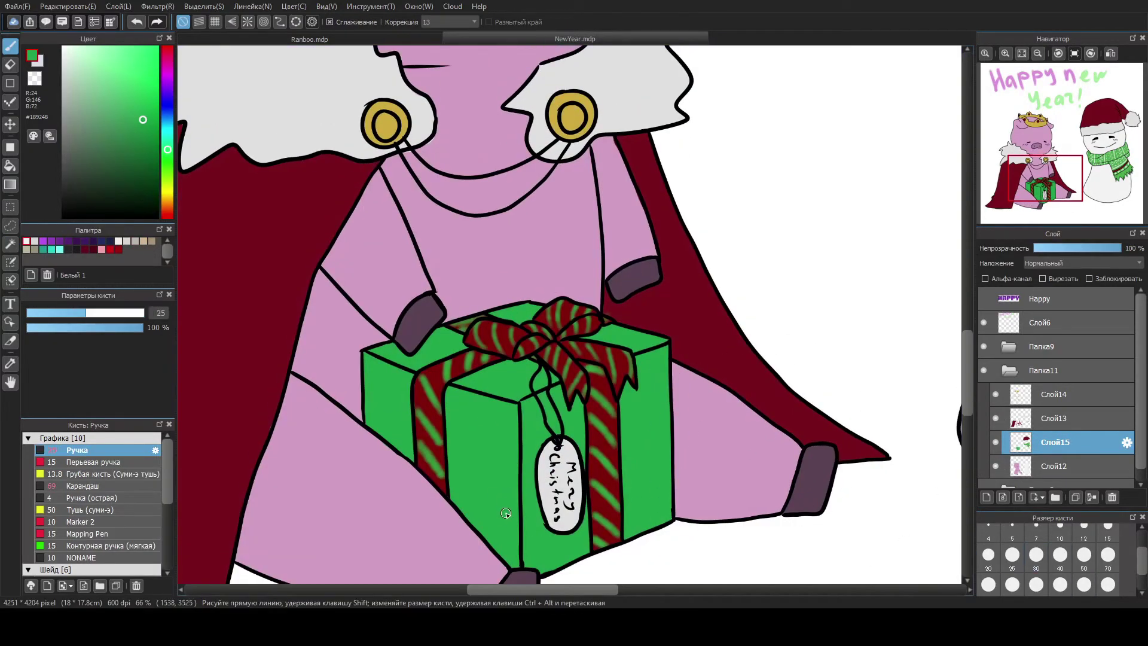
Add a new folder with an empty layer above the base colours and set the colour to dusky pink (#B98EA8).
{"action": "left_click", "coordinate": [1056, 497]}
{"action": "left_click", "coordinate": [987, 497]}
{"action": "scroll", "coordinate": [574, 299], "scroll_direction": "down", "scroll_amount": 2}
{"action": "left_click", "coordinate": [167, 64]}
{"action": "left_click", "coordinate": [84, 93]}
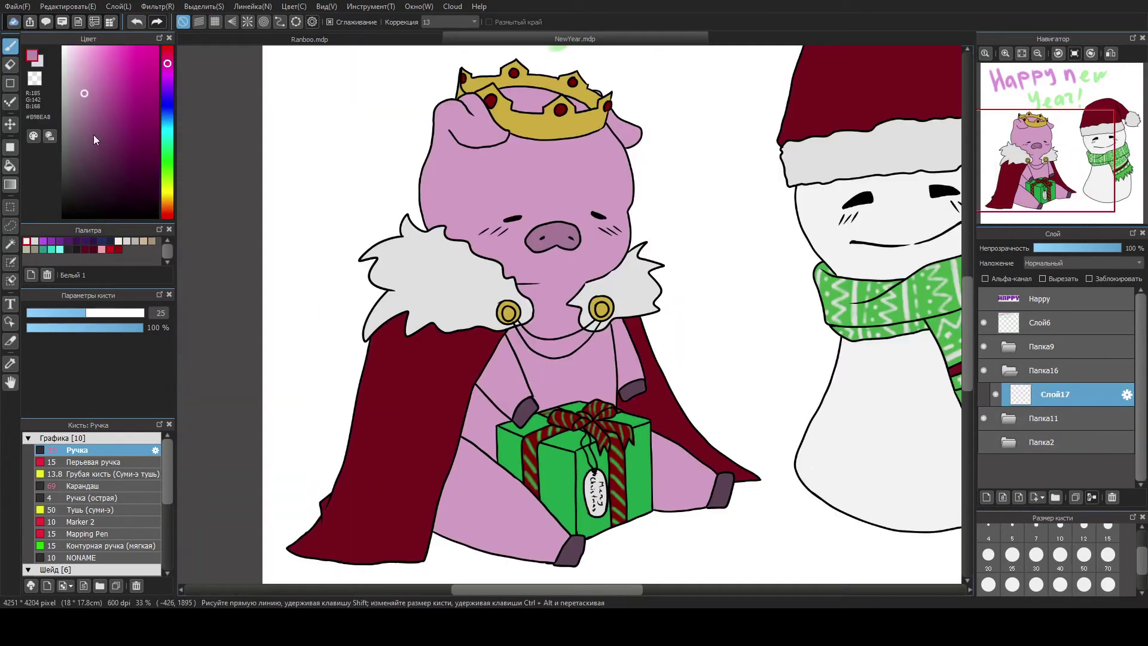
Select the pig's pink head, ears, body, arms and legs with the Magic Wand.
{"action": "key", "text": "w"}
{"action": "left_click", "coordinate": [556, 179]}
{"action": "left_click", "coordinate": [619, 134], "text": "shift"}
{"action": "left_click", "coordinate": [496, 466], "text": "shift"}
{"action": "left_click", "coordinate": [575, 371], "text": "shift"}
{"action": "left_click", "coordinate": [682, 472], "text": "shift"}
{"action": "key", "text": "b"}
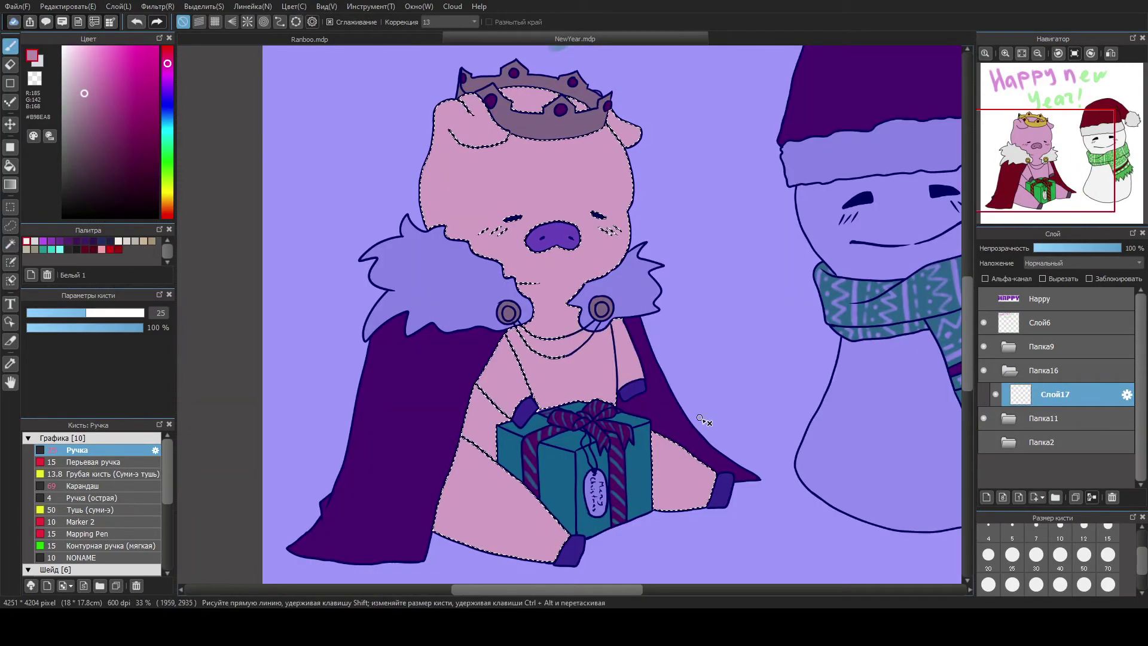
Shade the pig's head, snout surroundings, arms and legs in muted pink (#AD849D) with the Мягкий пастельный brush.
{"action": "left_click", "coordinate": [28, 438]}
{"action": "left_click", "coordinate": [102, 474]}
{"action": "left_click", "coordinate": [84, 101]}
{"action": "left_click", "coordinate": [124, 313]}
{"action": "mouse_move", "coordinate": [604, 128]}
{"action": "left_mouse_down"}
{"action": "mouse_move", "coordinate": [625, 144]}
{"action": "mouse_move", "coordinate": [616, 281]}
{"action": "left_mouse_up"}
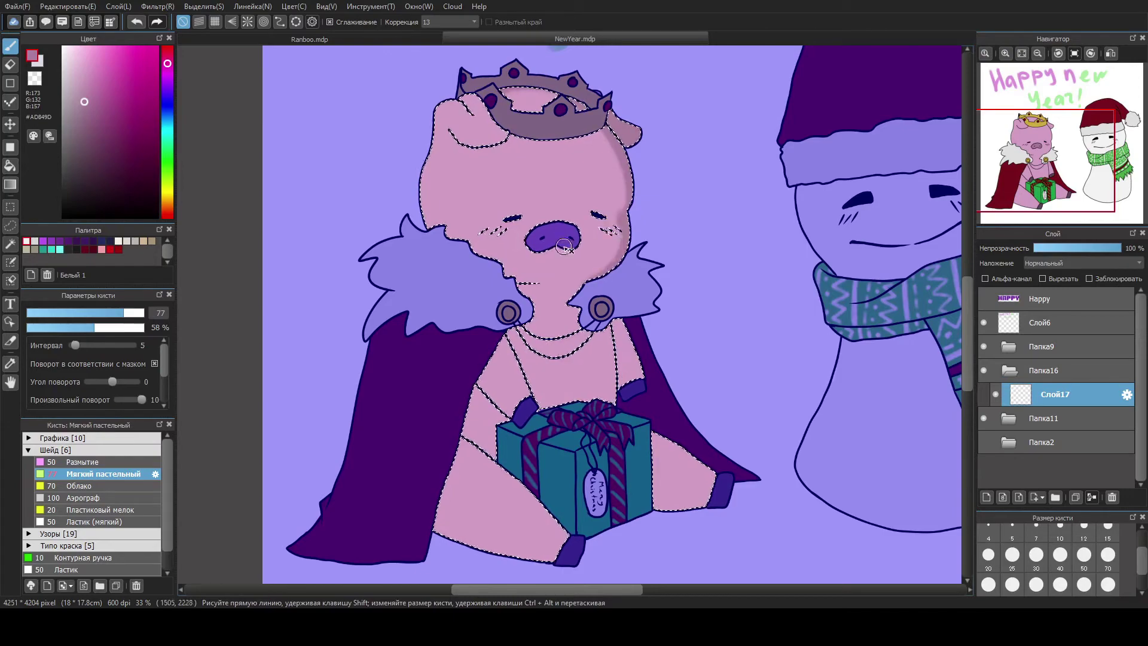
{"action": "left_click_drag", "start_coordinate": [538, 245], "coordinate": [574, 248]}
{"action": "left_click_drag", "start_coordinate": [628, 335], "coordinate": [642, 387]}
{"action": "mouse_move", "coordinate": [478, 413]}
{"action": "left_mouse_down"}
{"action": "mouse_move", "coordinate": [473, 538]}
{"action": "mouse_move", "coordinate": [551, 553]}
{"action": "left_mouse_up"}
{"action": "left_click_drag", "start_coordinate": [652, 451], "coordinate": [700, 499]}
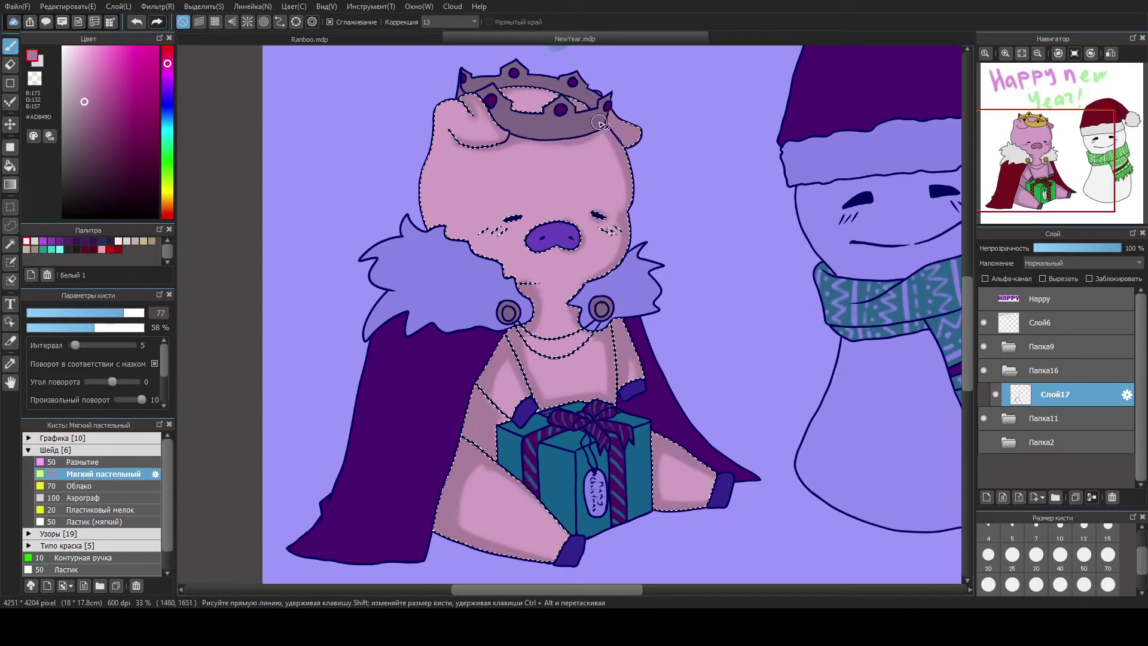
Blend the pig's skin shading with lighter pink (#C394B1) and the Размытие brush, and clear the selection.
{"action": "left_click", "coordinate": [85, 87]}
{"action": "mouse_move", "coordinate": [476, 470]}
{"action": "left_mouse_down"}
{"action": "mouse_move", "coordinate": [472, 495]}
{"action": "mouse_move", "coordinate": [497, 520]}
{"action": "left_mouse_up"}
{"action": "mouse_move", "coordinate": [443, 119]}
{"action": "left_mouse_down"}
{"action": "mouse_move", "coordinate": [622, 138]}
{"action": "mouse_move", "coordinate": [598, 251]}
{"action": "mouse_move", "coordinate": [581, 220]}
{"action": "left_mouse_up"}
{"action": "key", "text": "b"}
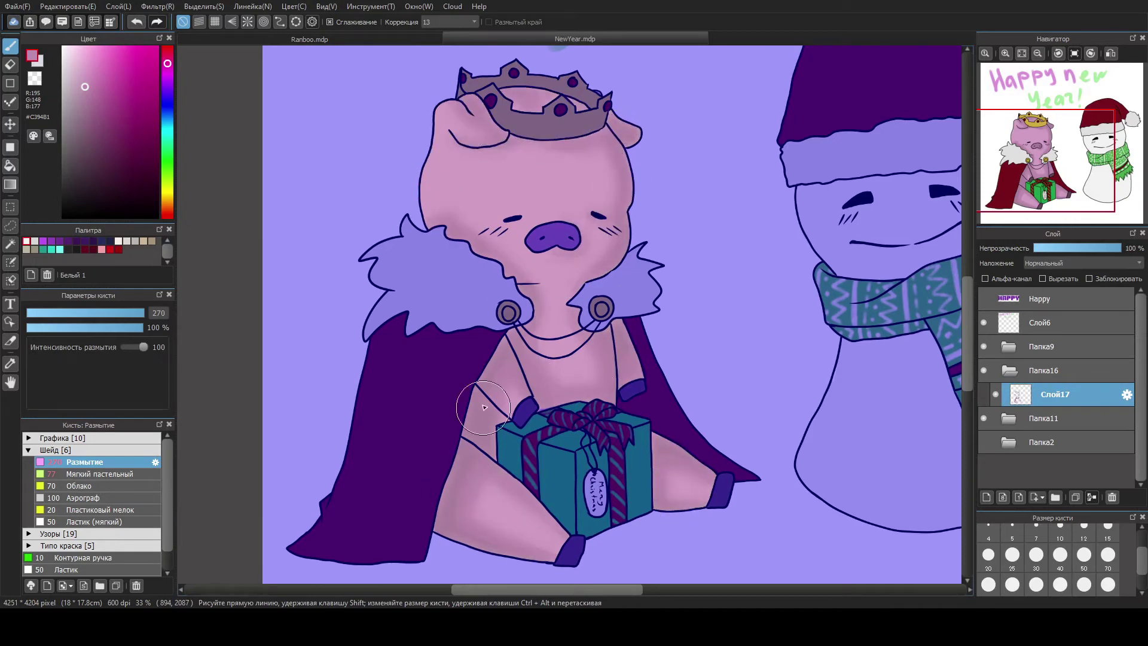
{"action": "key", "text": "ctrl+d"}
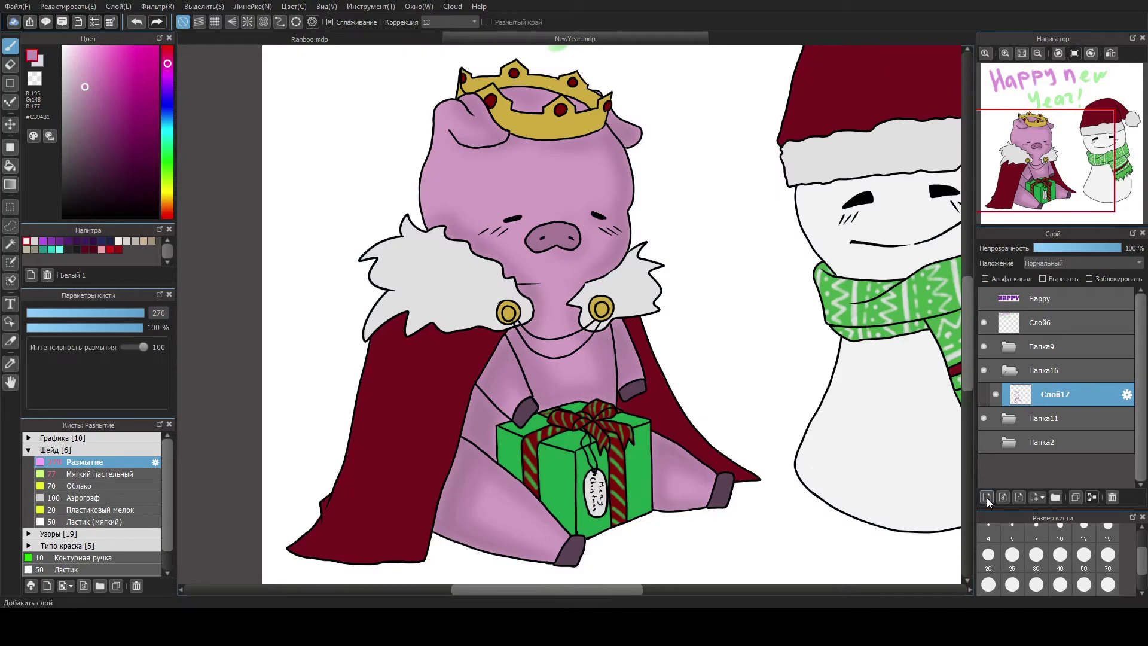
On a new layer, select the red cape and shade its edges dark red (#591313) with the Мягкий пастельный brush.
{"action": "key", "text": "ctrl+shift+n"}
{"action": "key", "text": "w"}
{"action": "left_click", "coordinate": [661, 431]}
{"action": "left_click", "coordinate": [167, 47]}
{"action": "left_click", "coordinate": [137, 158]}
{"action": "left_click", "coordinate": [95, 474]}
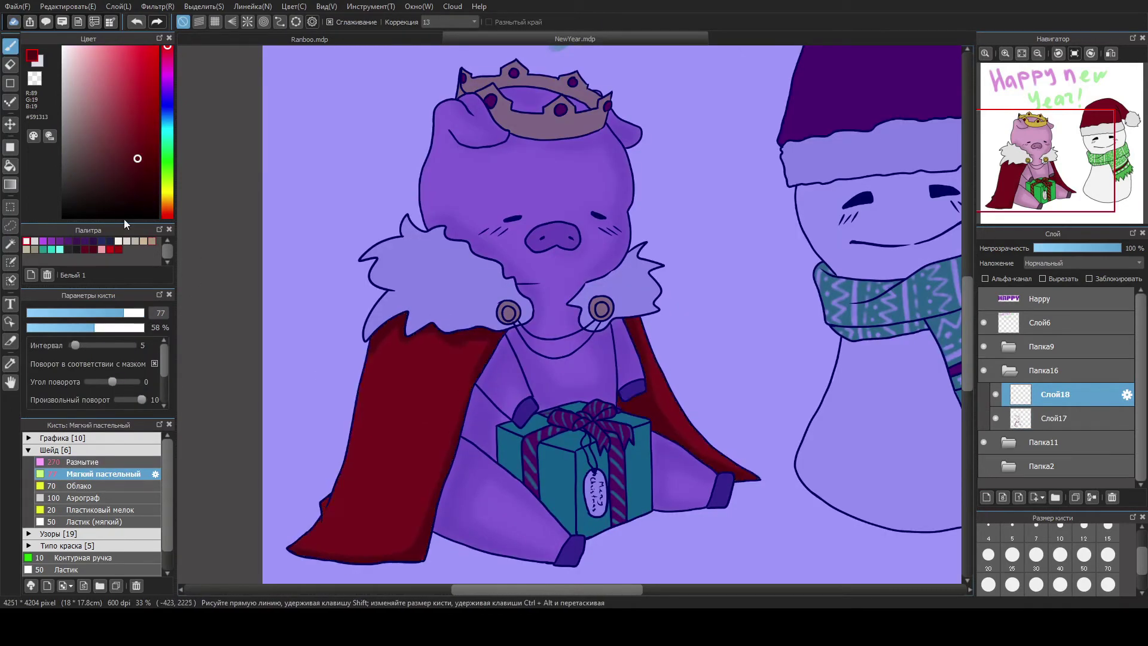
Soften the cape's shading with #6D1818 and the Размытие brush, and clear the selection.
{"action": "left_click", "coordinate": [326, 527], "text": "alt"}
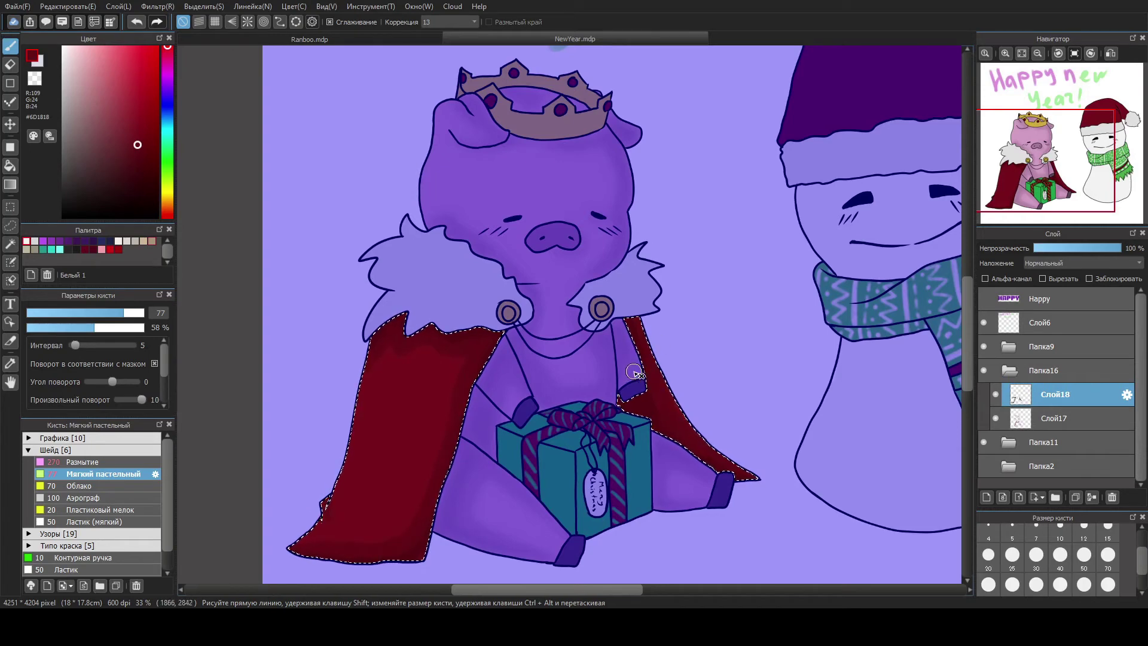
{"action": "key", "text": "b"}
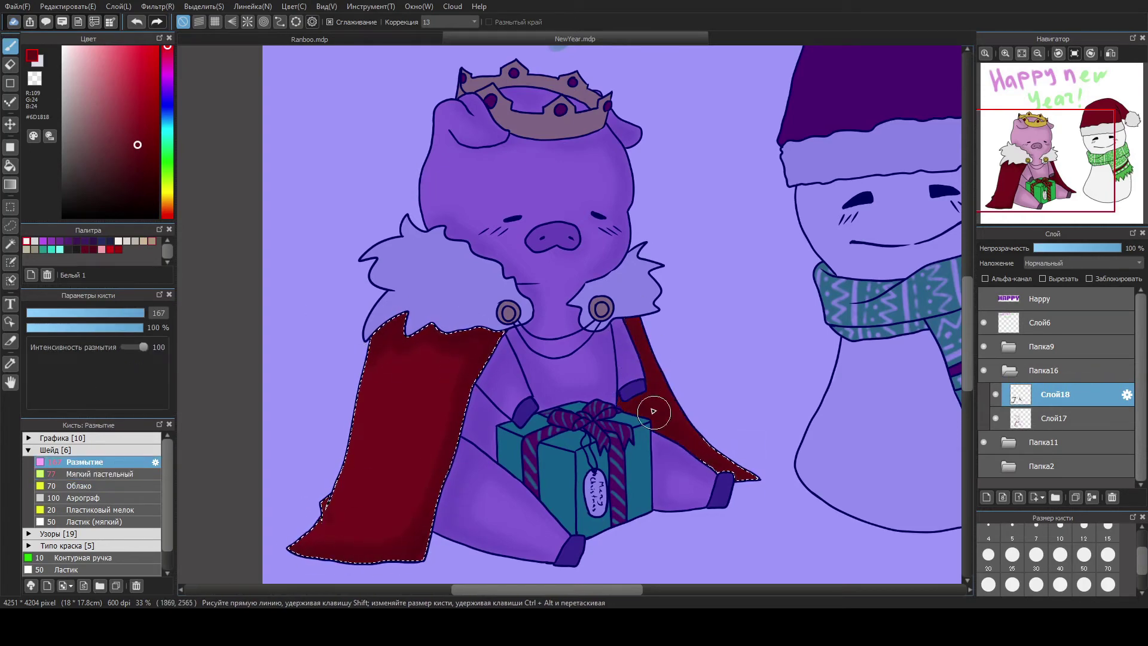
{"action": "left_click", "coordinate": [996, 418]}
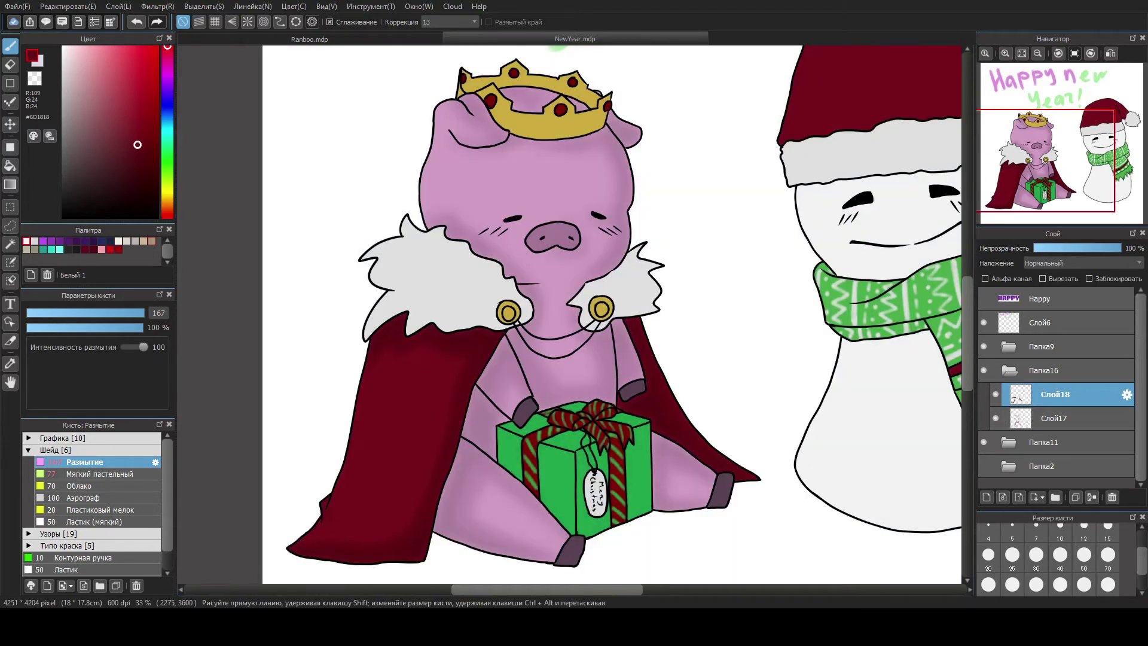
On a new layer, select the fur collar and shade its tufts grey (#B6B6B6) with the Мягкий пастельный brush.
{"action": "key", "text": "ctrl+shift+n"}
{"action": "left_click", "coordinate": [323, 256]}
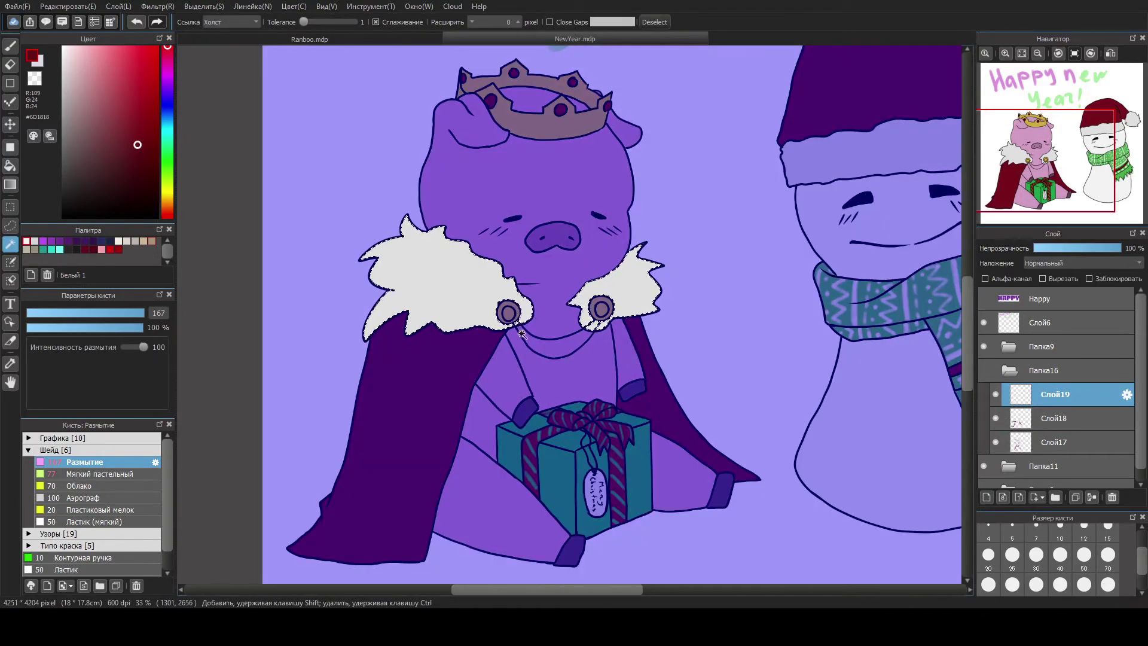
{"action": "key", "text": "b"}
{"action": "left_click_drag", "start_coordinate": [634, 257], "coordinate": [592, 317]}
{"action": "left_click_drag", "start_coordinate": [371, 251], "coordinate": [437, 227]}
{"action": "left_click_drag", "start_coordinate": [371, 341], "coordinate": [491, 323]}
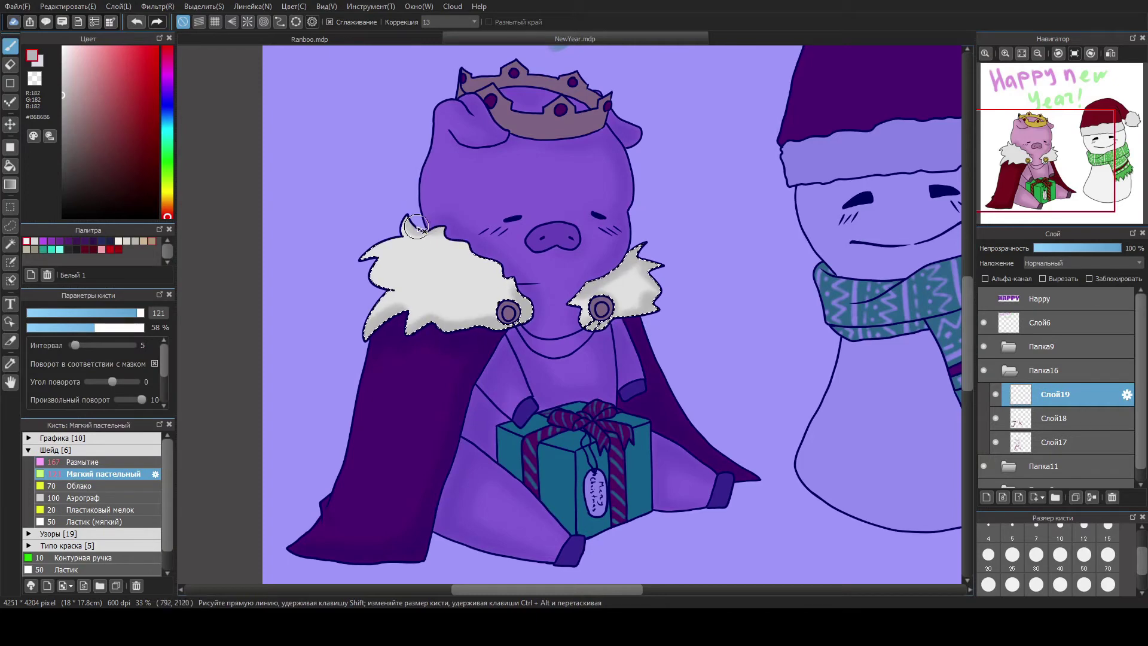
{"action": "left_click_drag", "start_coordinate": [383, 299], "coordinate": [497, 263]}
Add lighter grey (#CCCCCC) shading to the fur collar, blend it with the Размытие brush, and clear the selection.
{"action": "left_click", "coordinate": [62, 84]}
{"action": "left_click_drag", "start_coordinate": [383, 269], "coordinate": [514, 251]}
{"action": "left_click", "coordinate": [83, 461]}
{"action": "mouse_move", "coordinate": [598, 281]}
{"action": "left_mouse_down"}
{"action": "mouse_move", "coordinate": [655, 275]}
{"action": "mouse_move", "coordinate": [589, 323]}
{"action": "left_mouse_up"}
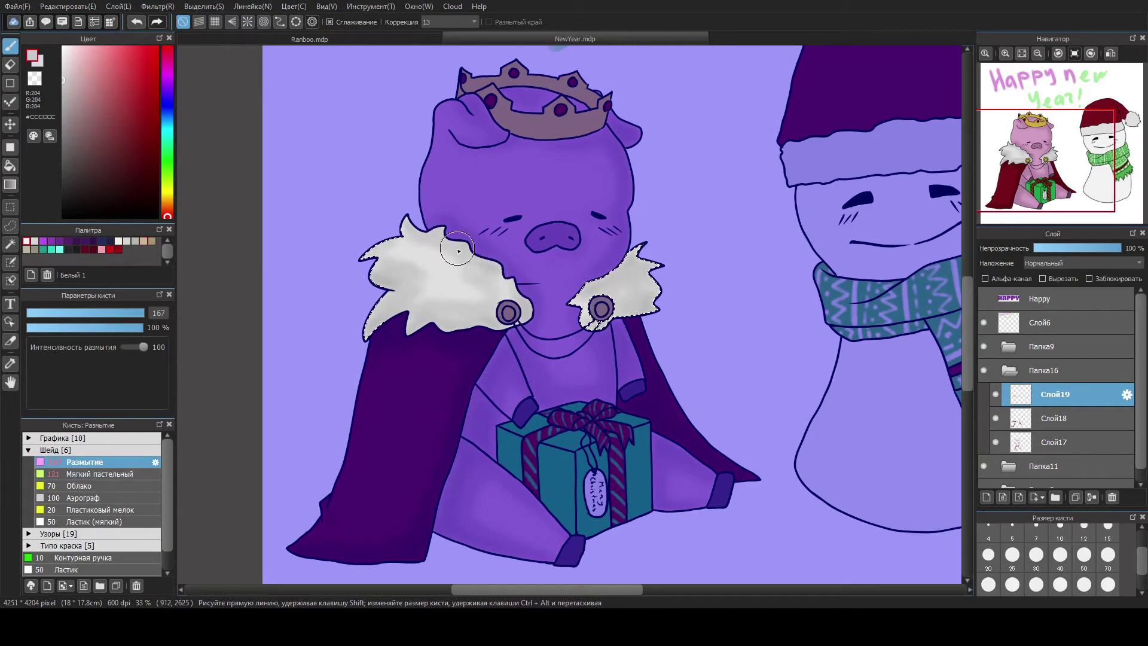
{"action": "key", "text": "ctrl+d"}
Select the gift box's green faces with the Magic Wand, keeping Слой18 as the painting layer.
{"action": "left_click", "coordinate": [1056, 418]}
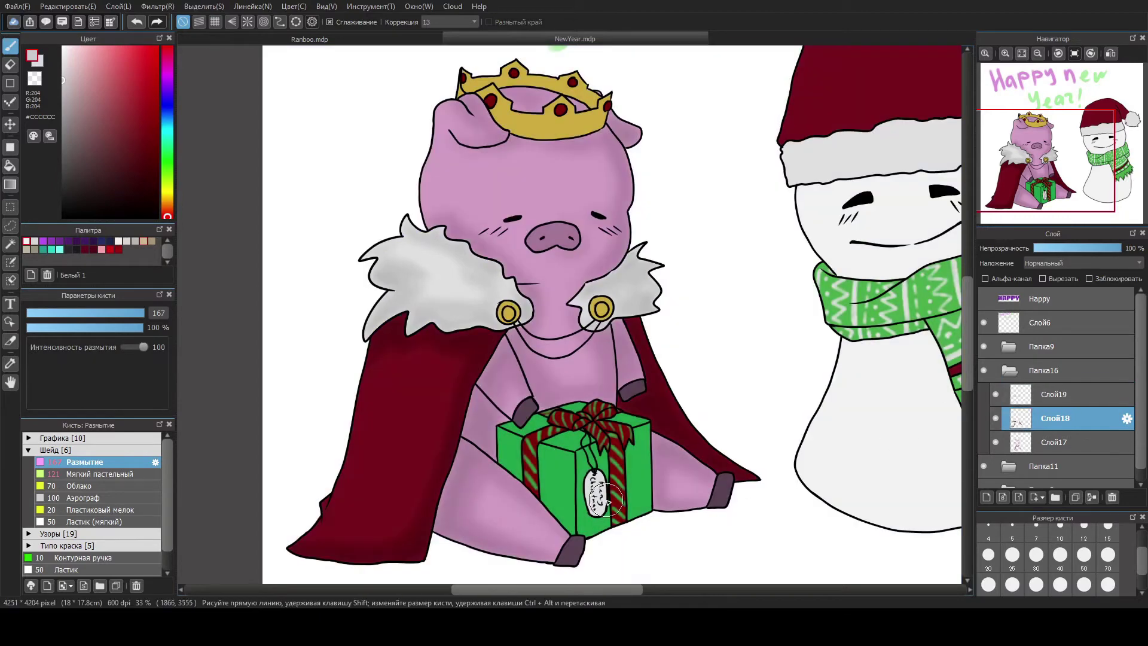
{"action": "scroll", "coordinate": [751, 511], "scroll_direction": "up", "scroll_amount": 1}
{"action": "key", "text": "w"}
{"action": "left_click", "coordinate": [462, 400]}
{"action": "left_click", "coordinate": [478, 358], "text": "shift"}
{"action": "left_click", "coordinate": [532, 455], "text": "shift"}
{"action": "left_click", "coordinate": [657, 418], "text": "shift"}
{"action": "left_click", "coordinate": [646, 353], "text": "shift"}
Shade the edges of the gift box's green faces dark green (#156E37) with the Мягкий пастельный brush.
{"action": "key", "text": "b"}
{"action": "left_click", "coordinate": [113, 474]}
{"action": "left_click_drag", "start_coordinate": [664, 359], "coordinate": [646, 523]}
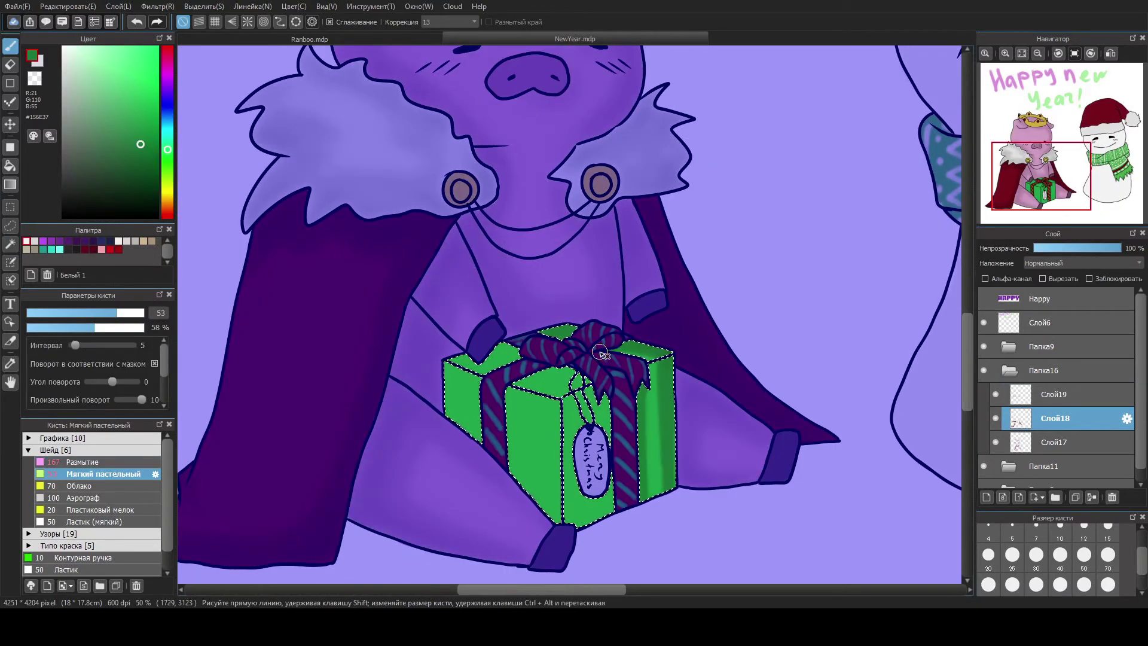
{"action": "left_click_drag", "start_coordinate": [515, 376], "coordinate": [451, 418]}
{"action": "mouse_move", "coordinate": [497, 514]}
{"action": "left_mouse_down"}
{"action": "mouse_move", "coordinate": [598, 371]}
{"action": "mouse_move", "coordinate": [467, 389]}
{"action": "mouse_move", "coordinate": [658, 371]}
{"action": "mouse_move", "coordinate": [455, 389]}
{"action": "mouse_move", "coordinate": [522, 470]}
{"action": "left_mouse_up"}
Clear the selection, soften the box shading with #168441 and the Размытие brush, and undo the last three strokes.
{"action": "key", "text": "ctrl+d"}
{"action": "left_click_drag", "start_coordinate": [454, 389], "coordinate": [505, 436]}
{"action": "left_click_drag", "start_coordinate": [658, 478], "coordinate": [661, 372]}
{"action": "key", "text": "ctrl+z"}
{"action": "key", "text": "ctrl+z"}
{"action": "key", "text": "ctrl+z"}
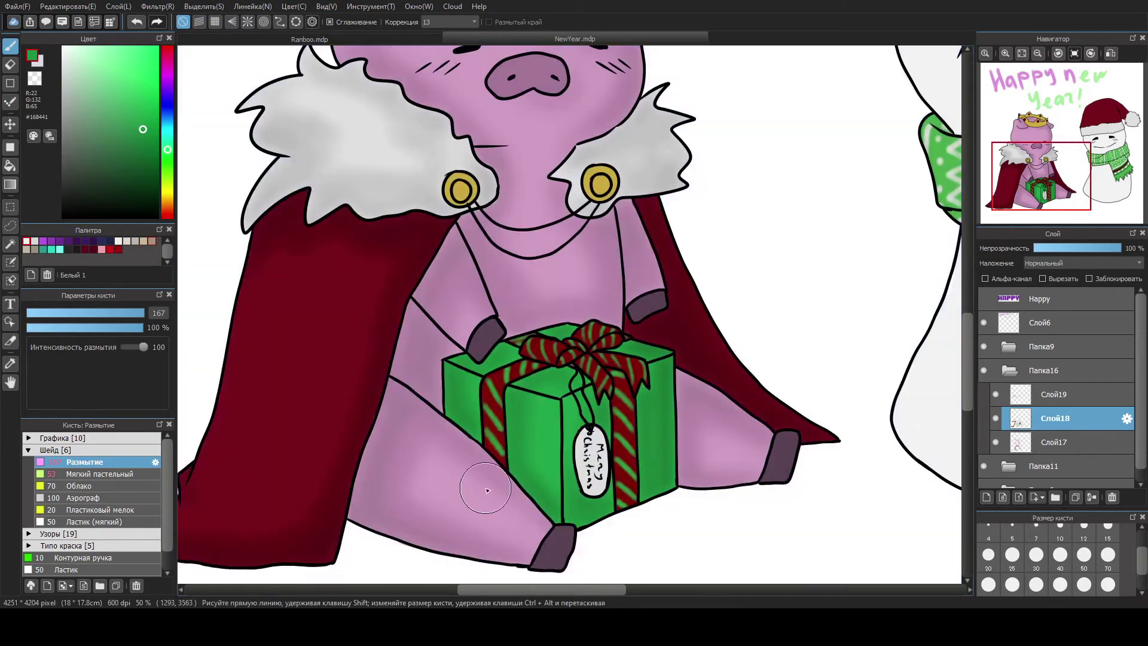
Shade the ribbon bow's knot and loops dark red (#5A0803) with the Мягкий пастельный brush, and erase paint outside the ribbon.
{"action": "scroll", "coordinate": [557, 359], "scroll_direction": "up", "scroll_amount": 5}
{"action": "left_click", "coordinate": [607, 336], "text": "alt"}
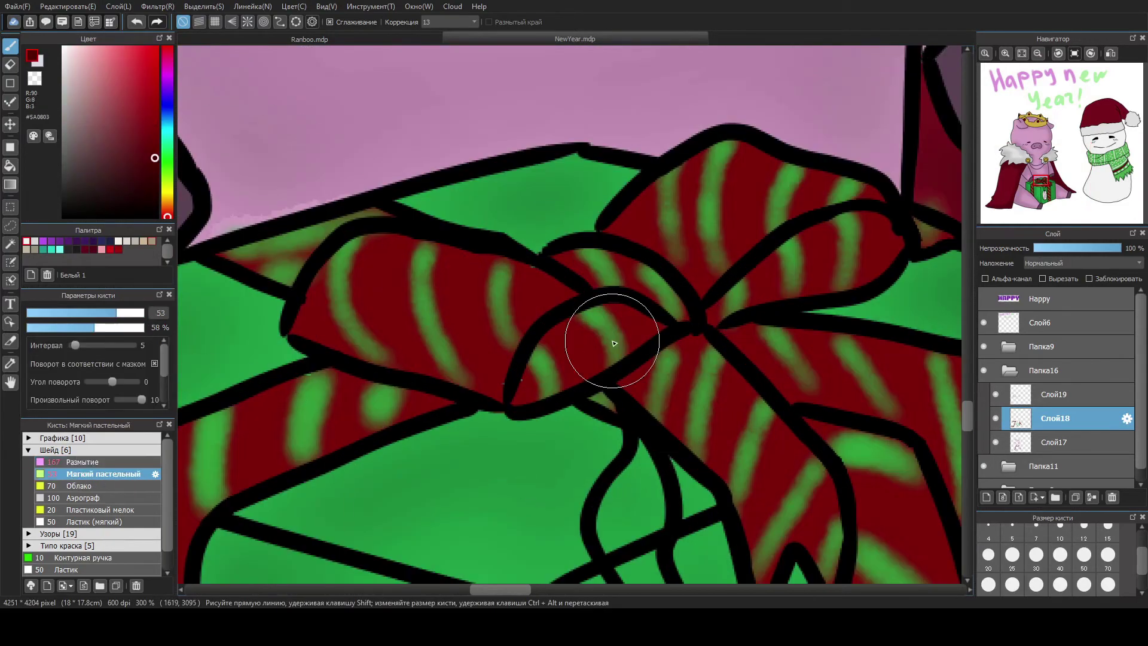
{"action": "left_click_drag", "start_coordinate": [607, 336], "coordinate": [525, 393]}
{"action": "mouse_move", "coordinate": [718, 299]}
{"action": "left_mouse_down"}
{"action": "mouse_move", "coordinate": [815, 256]}
{"action": "mouse_move", "coordinate": [933, 252]}
{"action": "left_mouse_up"}
{"action": "left_click", "coordinate": [371, 328], "text": "alt"}
{"action": "left_click", "coordinate": [75, 313]}
{"action": "scroll", "coordinate": [846, 273], "scroll_direction": "down", "scroll_amount": 3}
{"action": "left_click", "coordinate": [533, 336], "text": "alt"}
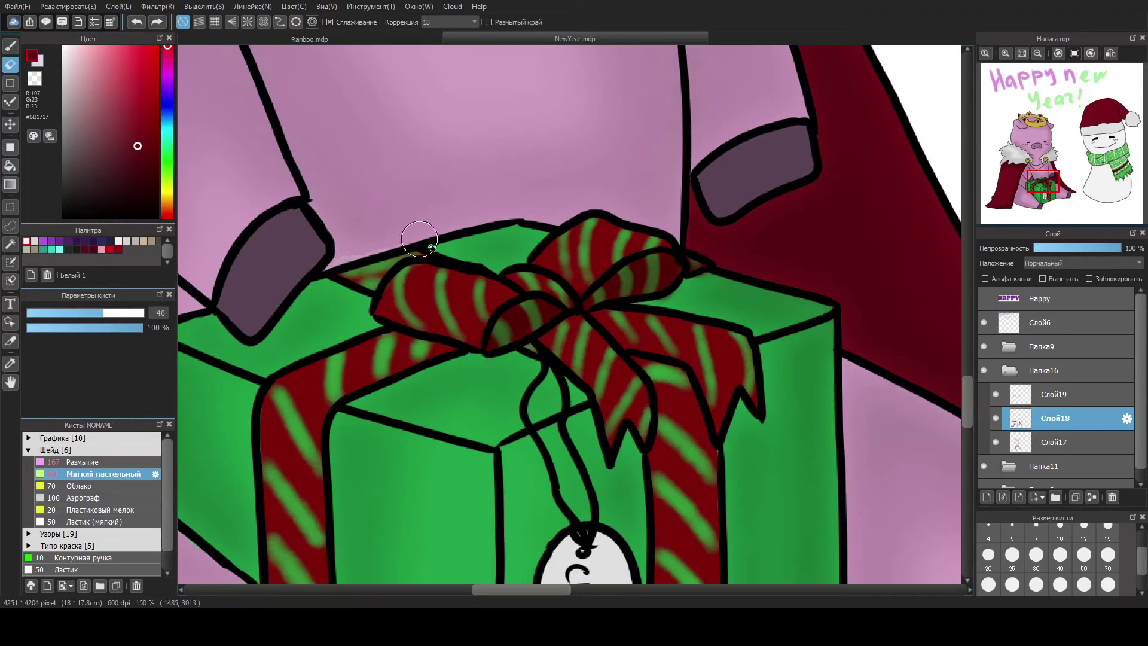
Shade the gift tag light grey (#D5D5D5) and soften it with the Размытие brush.
{"action": "scroll", "coordinate": [680, 364], "scroll_direction": "down", "scroll_amount": 2}
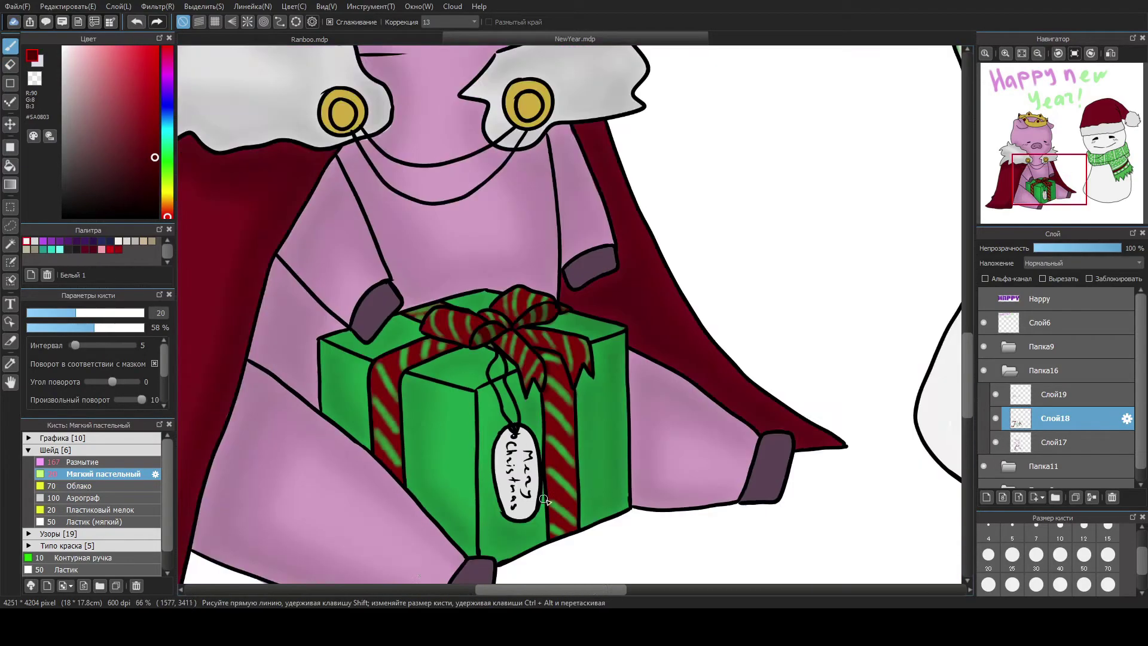
{"action": "left_click", "coordinate": [504, 525], "text": "alt"}
{"action": "left_click", "coordinate": [84, 462]}
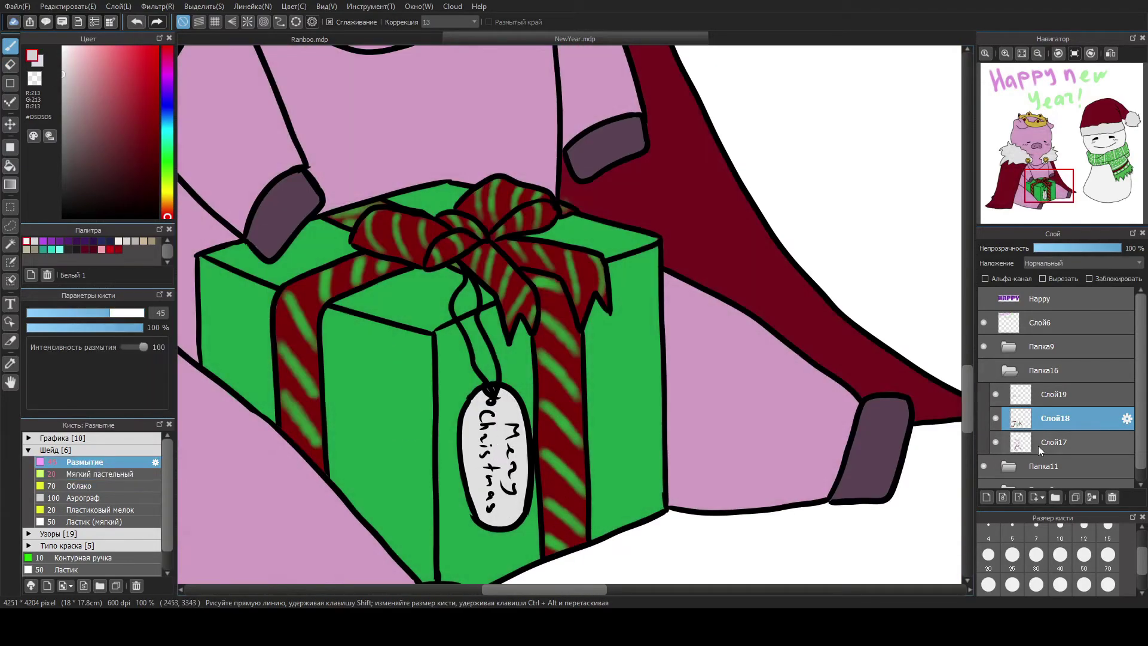
Select the pig's four hooves for painting on Слой17 and shade them dark purple-brown (#42333C).
{"action": "left_click", "coordinate": [287, 221], "text": "alt"}
{"action": "left_click", "coordinate": [1055, 442]}
{"action": "left_click", "coordinate": [10, 244]}
{"action": "scroll", "coordinate": [345, 237], "scroll_direction": "down", "scroll_amount": 1}
{"action": "left_click", "coordinate": [345, 236]}
{"action": "key", "text": "b"}
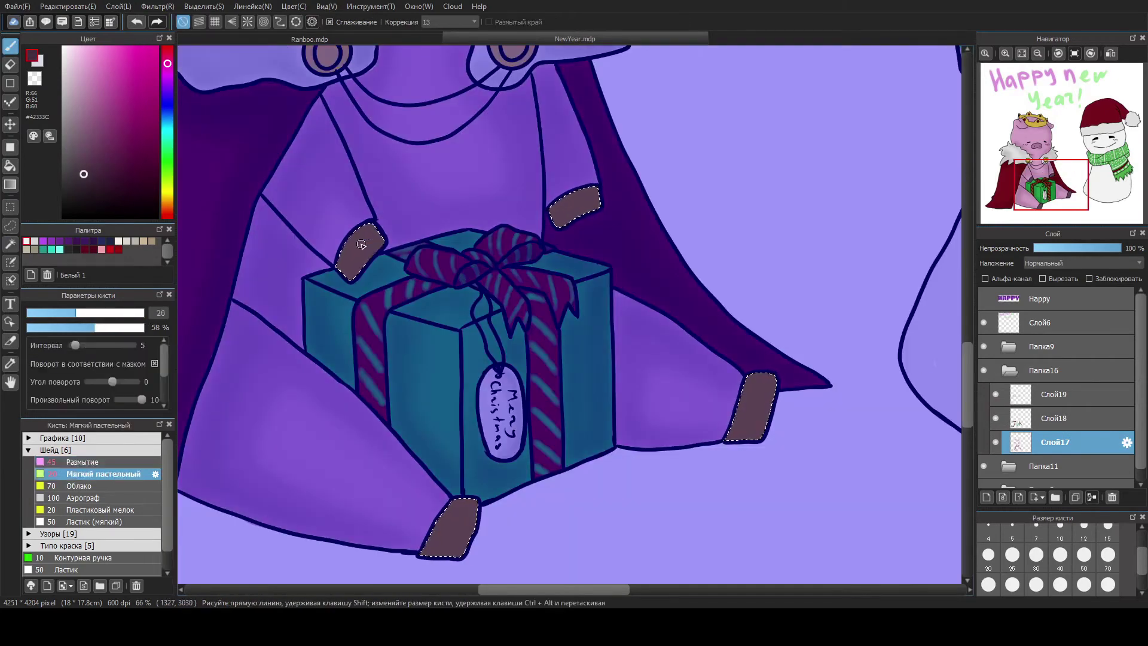
{"action": "left_click_drag", "start_coordinate": [440, 549], "coordinate": [477, 510]}
Blend the hoof shading with #55414D and the Размытие brush, and clear the selection.
{"action": "left_click", "coordinate": [585, 195], "text": "alt"}
{"action": "left_click", "coordinate": [82, 462]}
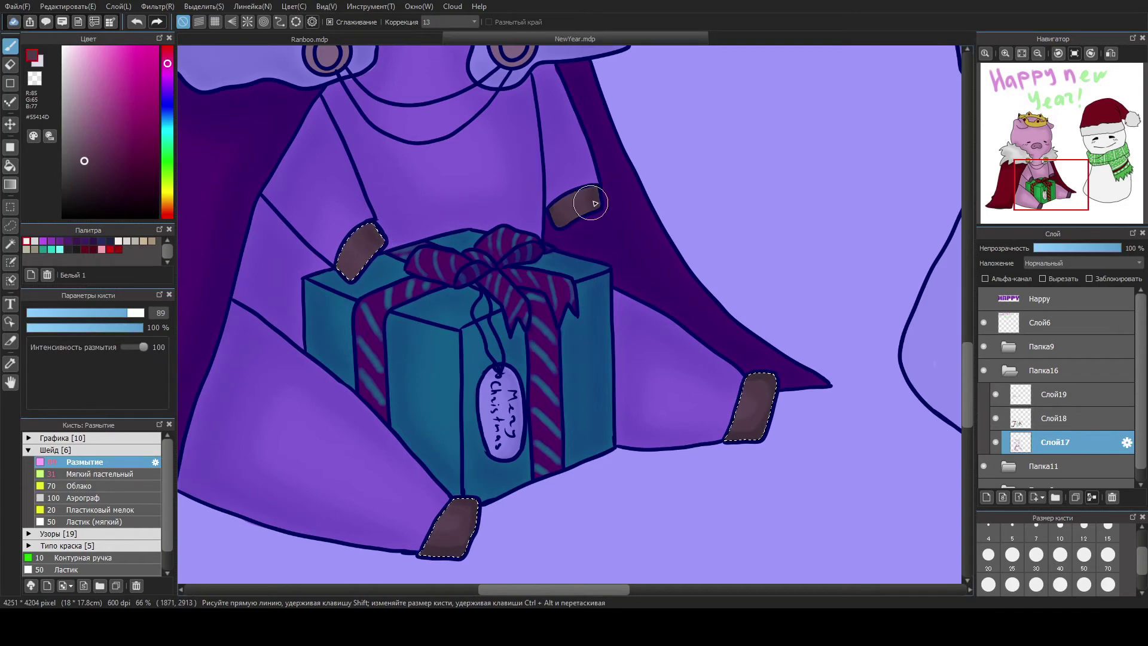
{"action": "key", "text": "ctrl+d"}
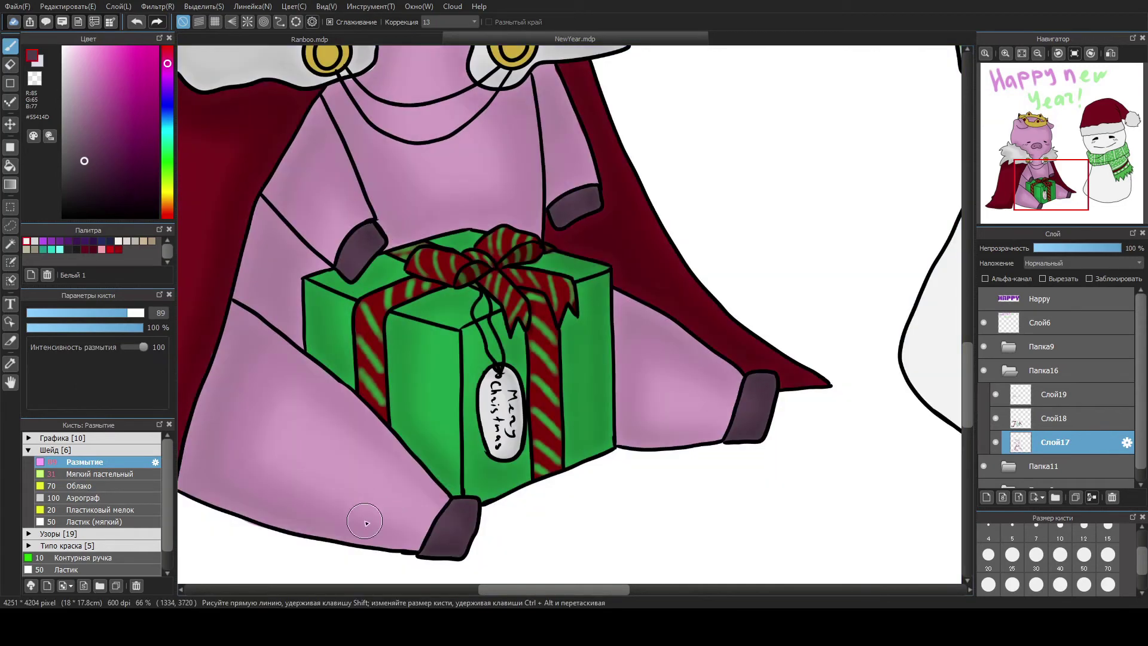
Add a new layer, set the colour to dark gold (#A6862C), and select the cape clasps and crown with the Magic Wand.
{"action": "scroll", "coordinate": [524, 419], "scroll_direction": "up", "scroll_amount": 10}
{"action": "left_click", "coordinate": [495, 110], "text": "alt"}
{"action": "left_click", "coordinate": [133, 106]}
{"action": "left_click", "coordinate": [103, 473]}
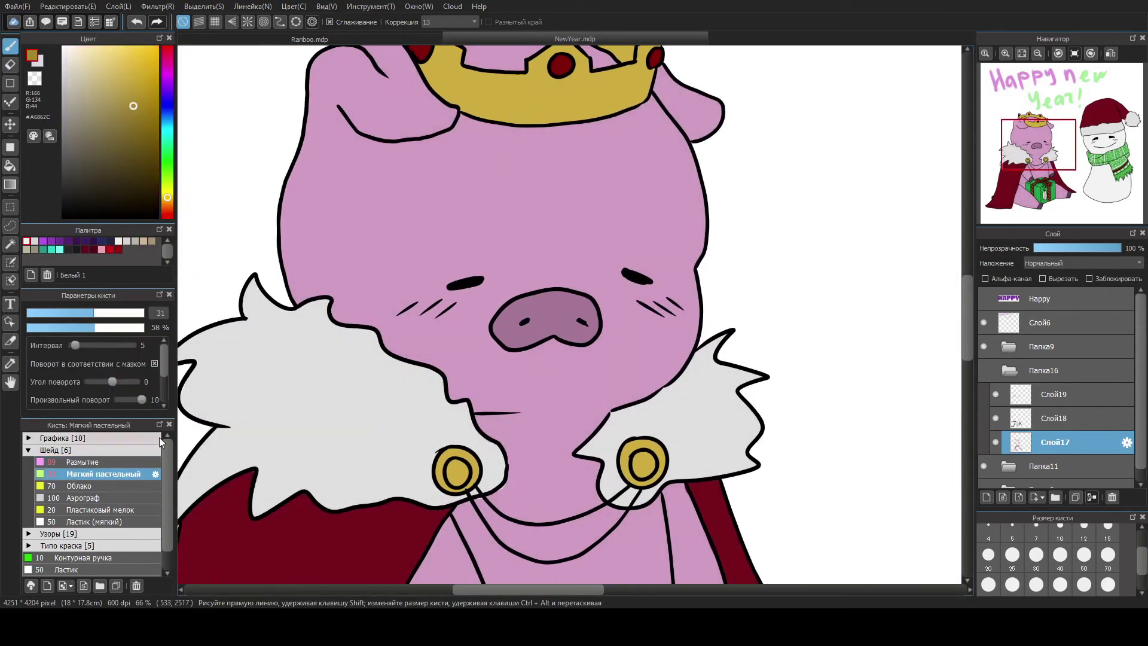
{"action": "key", "text": "ctrl+shift+n"}
{"action": "left_click", "coordinate": [13, 244]}
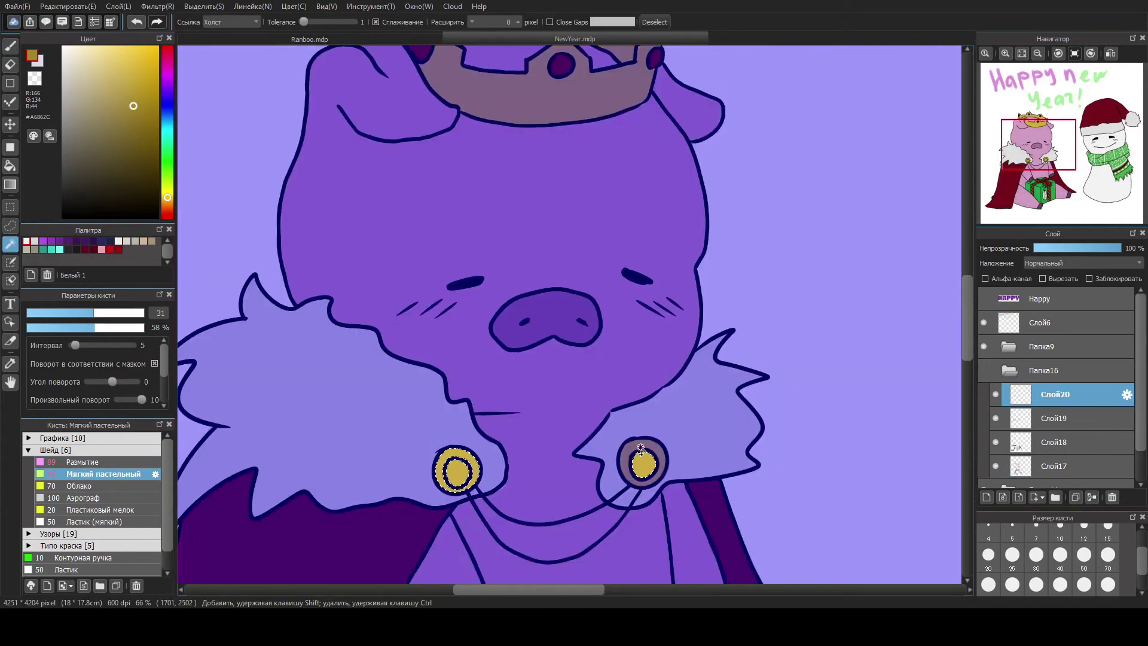
{"action": "scroll", "coordinate": [375, 183], "scroll_direction": "up", "scroll_amount": 3}
{"action": "left_click", "coordinate": [375, 183]}
Shade the crown and cape clasps with dark gold (#A6862C) and #BC9738 using the Мягкий пастельный brush.
{"action": "key", "text": "b"}
{"action": "mouse_move", "coordinate": [375, 183]}
{"action": "left_mouse_down"}
{"action": "mouse_move", "coordinate": [495, 180]}
{"action": "mouse_move", "coordinate": [661, 205]}
{"action": "mouse_move", "coordinate": [364, 209]}
{"action": "left_mouse_up"}
{"action": "scroll", "coordinate": [456, 420], "scroll_direction": "down", "scroll_amount": 4}
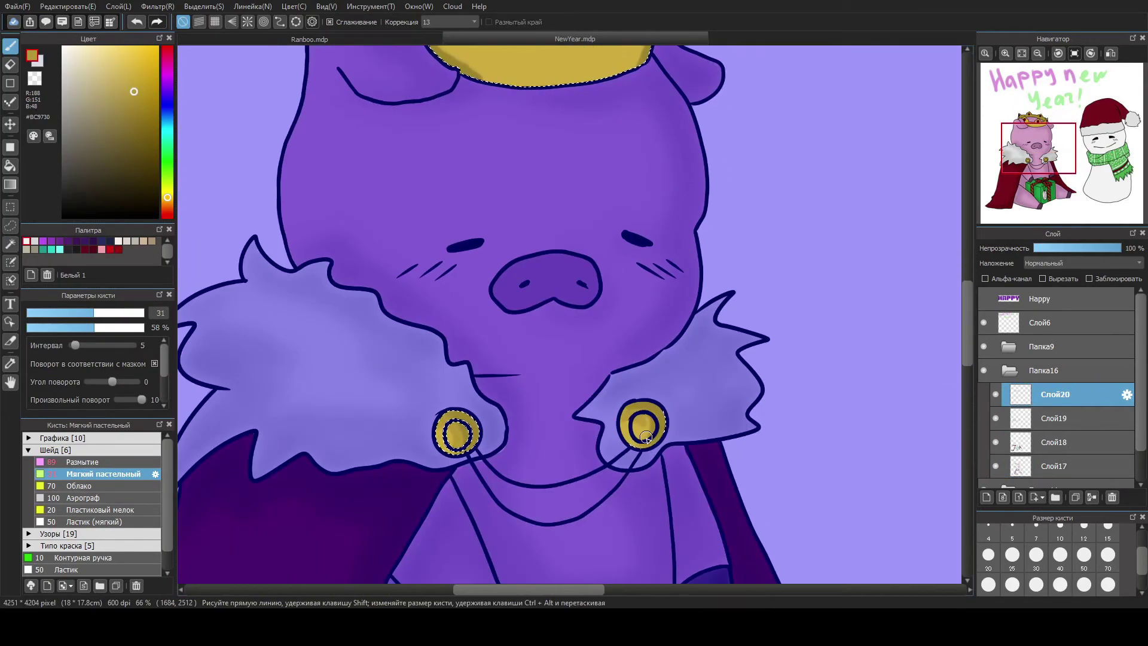
{"action": "scroll", "coordinate": [456, 420], "scroll_direction": "up", "scroll_amount": 4}
{"action": "left_click", "coordinate": [435, 282], "text": "alt"}
Smooth the crown's gold shading with the Размытие brush and clear the selection.
{"action": "left_click", "coordinate": [84, 462]}
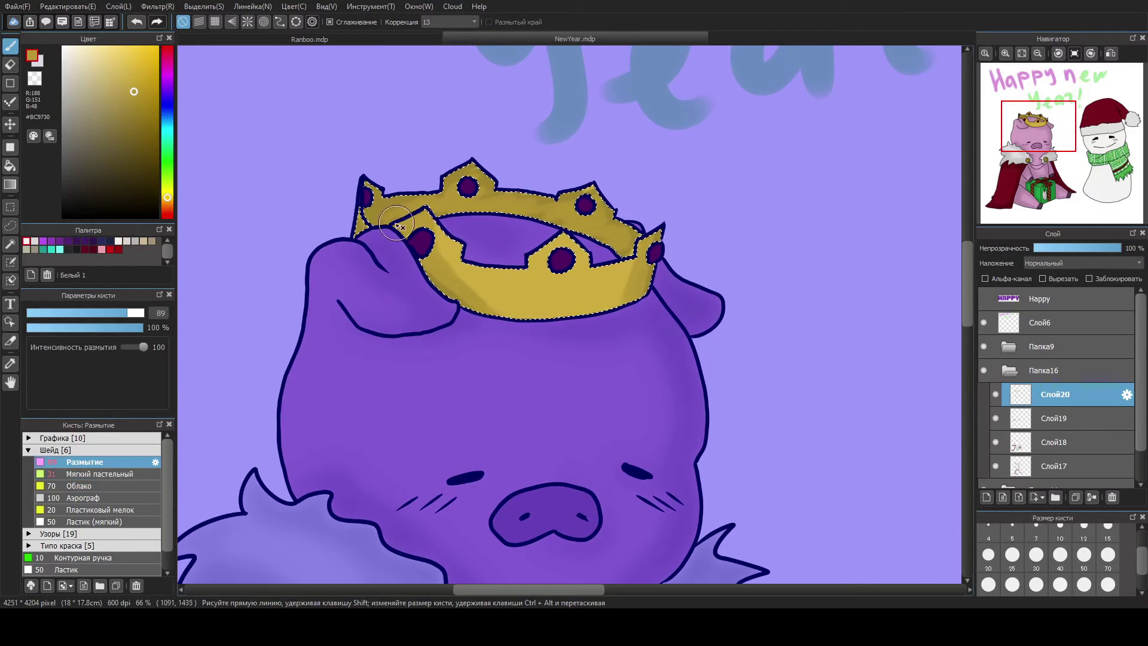
{"action": "left_click_drag", "start_coordinate": [409, 184], "coordinate": [392, 201]}
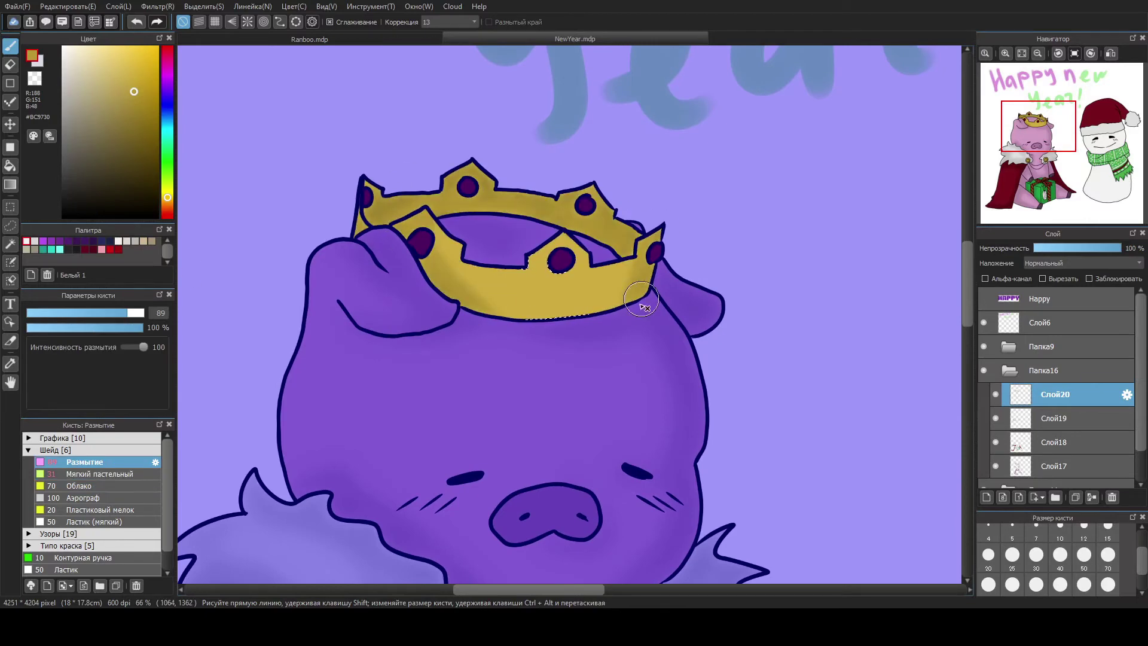
{"action": "scroll", "coordinate": [846, 185], "scroll_direction": "down", "scroll_amount": 4}
{"action": "key", "text": "ctrl+d"}
Paint light pink (#F0B6D9) blush on the pig's cheeks on Слой17 and soften it with the Размытие brush.
{"action": "left_click", "coordinate": [1056, 466]}
{"action": "left_click", "coordinate": [100, 474]}
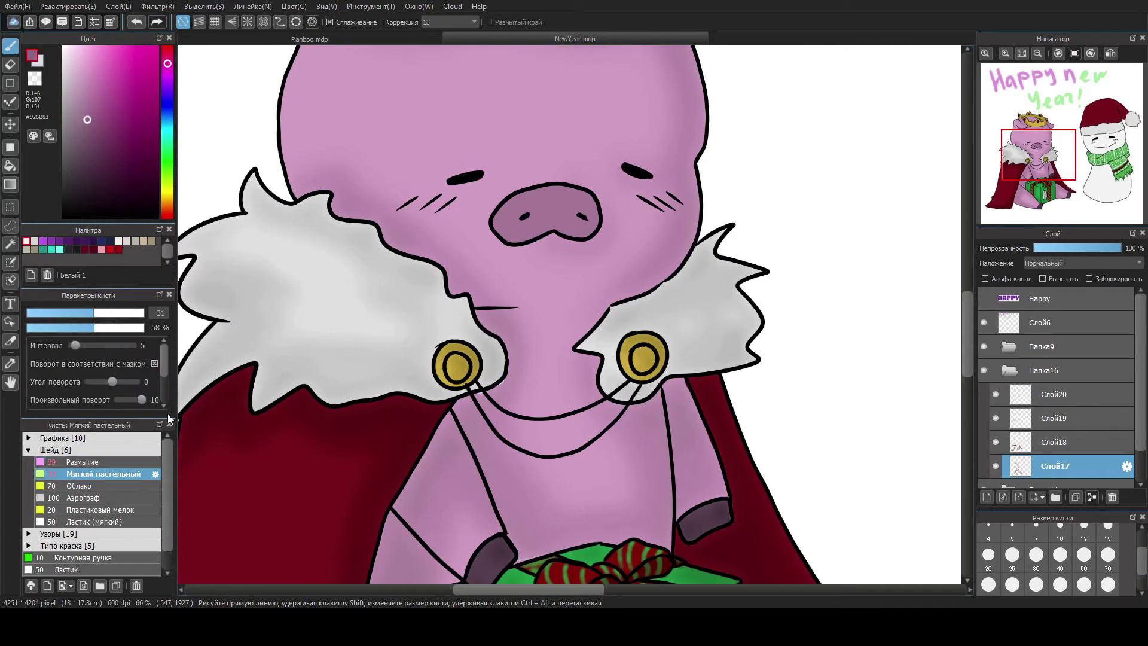
{"action": "left_click", "coordinate": [84, 56]}
{"action": "left_click_drag", "start_coordinate": [464, 202], "coordinate": [414, 197]}
{"action": "left_click", "coordinate": [82, 461]}
Hide the colour folders Папка16 and Папка11, and select the snowman's head and body with the Magic Wand.
{"action": "scroll", "coordinate": [972, 319], "scroll_direction": "right", "scroll_amount": 10}
{"action": "left_click", "coordinate": [995, 467]}
{"action": "left_click", "coordinate": [995, 466]}
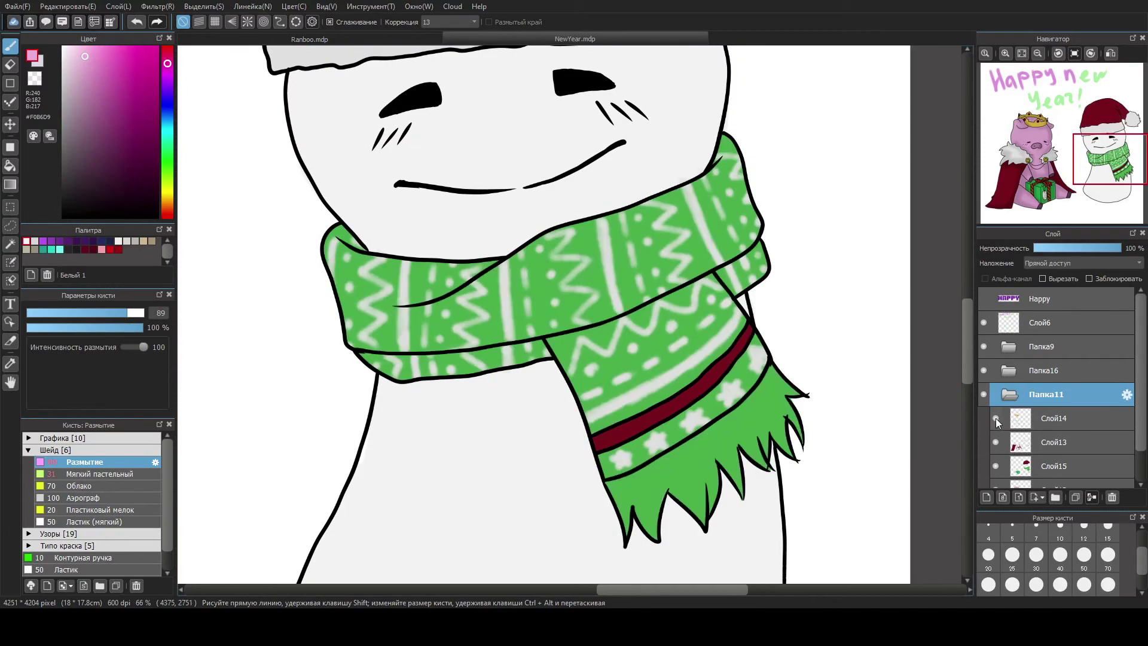
{"action": "scroll", "coordinate": [683, 259], "scroll_direction": "down", "scroll_amount": 2}
{"action": "scroll", "coordinate": [684, 259], "scroll_direction": "down", "scroll_amount": 2}
{"action": "key", "text": "w"}
{"action": "left_click", "coordinate": [589, 397]}
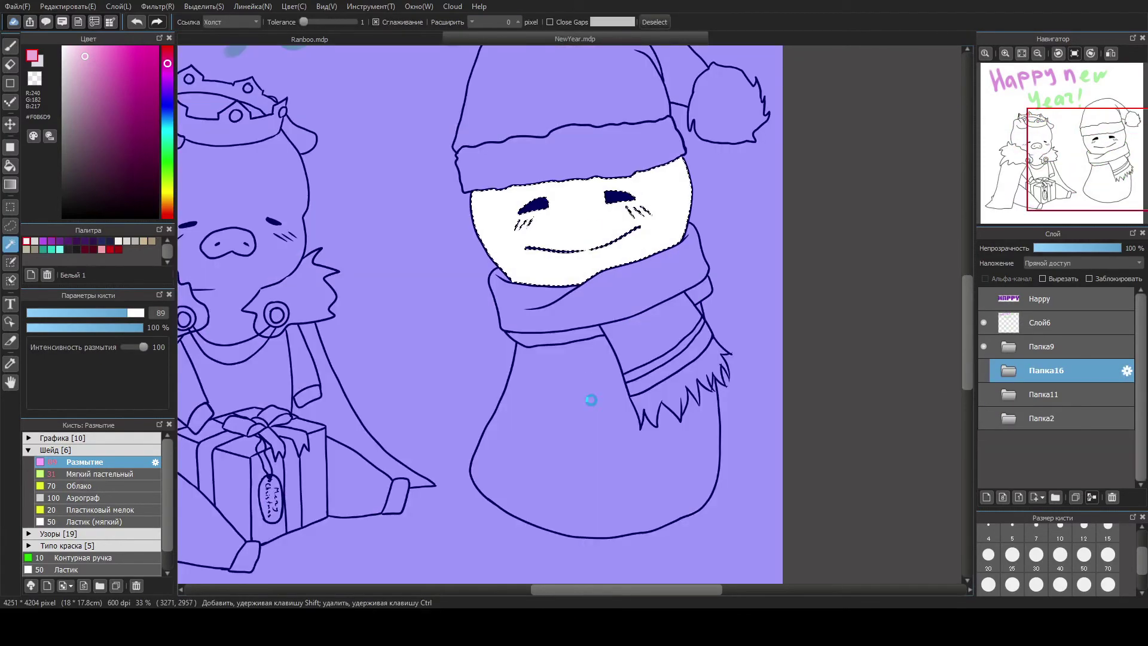
Show the colour folders, shade the snowman's edges and the area around the scarf pale green (#E8FCEB), blur the shading, and clear the selection.
{"action": "key", "text": "b"}
{"action": "left_click", "coordinate": [167, 161]}
{"action": "left_click", "coordinate": [72, 58]}
{"action": "left_click", "coordinate": [103, 474]}
{"action": "left_click_drag", "start_coordinate": [676, 163], "coordinate": [673, 239]}
{"action": "left_click_drag", "start_coordinate": [541, 346], "coordinate": [601, 546]}
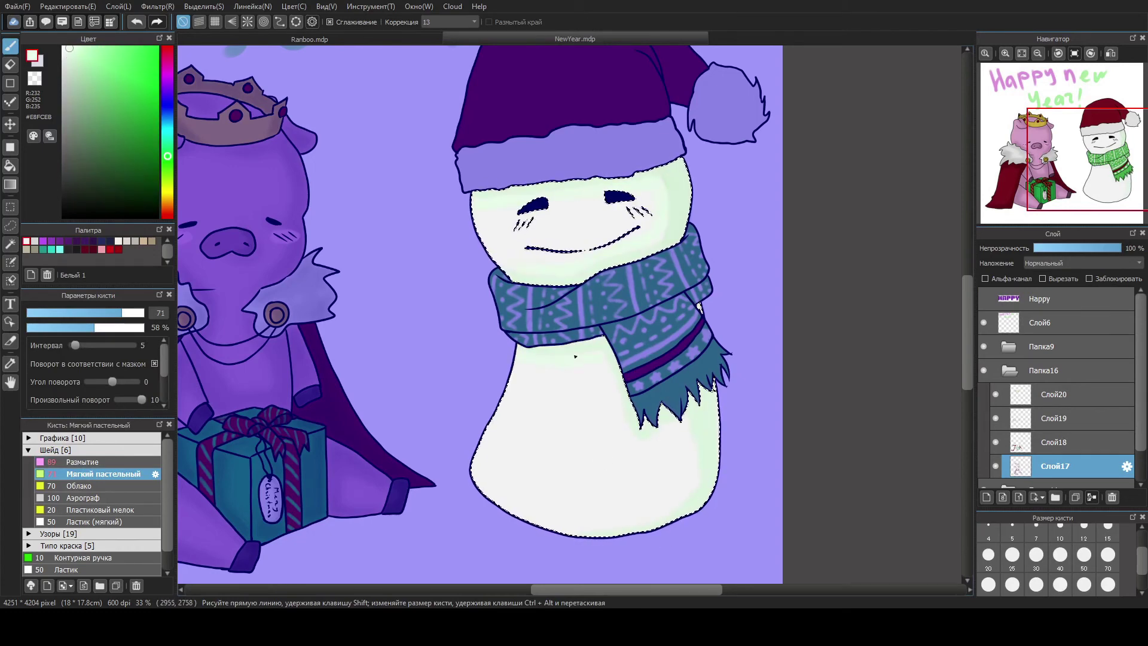
{"action": "left_click", "coordinate": [100, 460]}
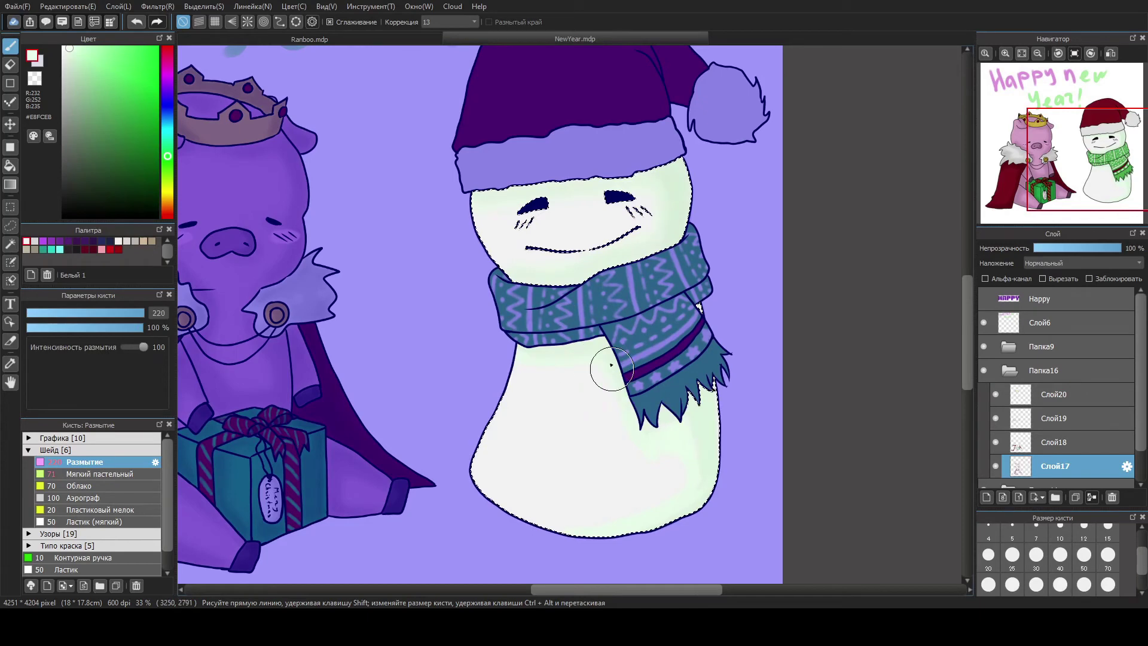
{"action": "key", "text": "ctrl+d"}
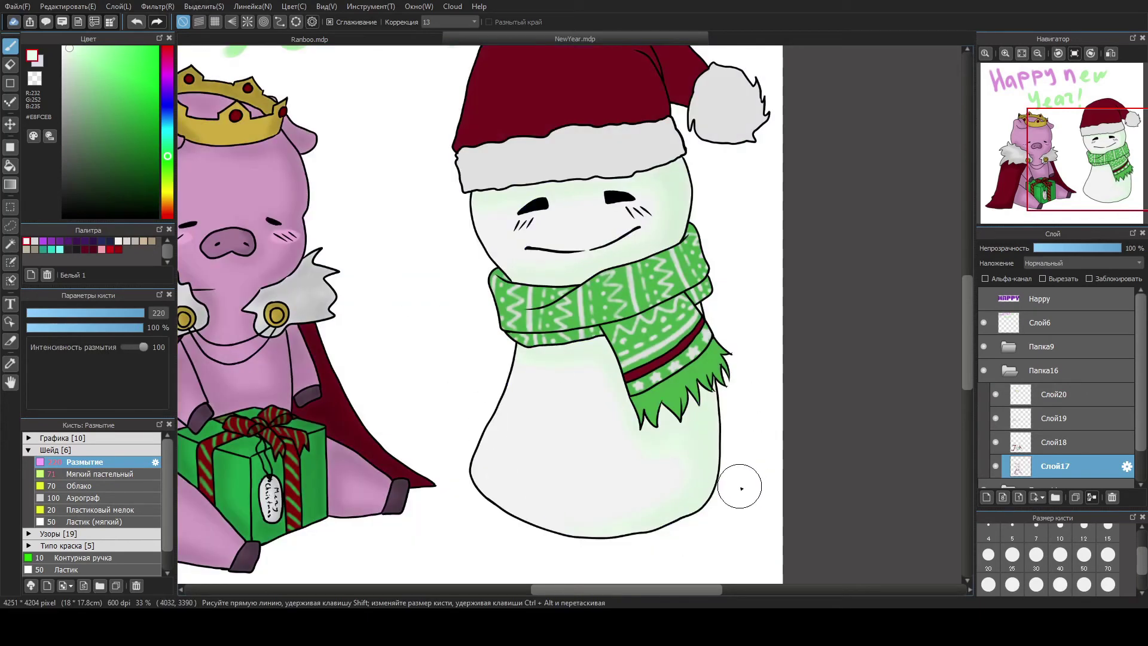
Select the scarf and its fringe with the Magic Wand on Слой21 and shade the folds darker green (#3F9645) using Мягкий пастельный.
{"action": "left_click", "coordinate": [1009, 370]}
{"action": "left_click", "coordinate": [1055, 442]}
{"action": "key", "text": "w"}
{"action": "left_click", "coordinate": [672, 350]}
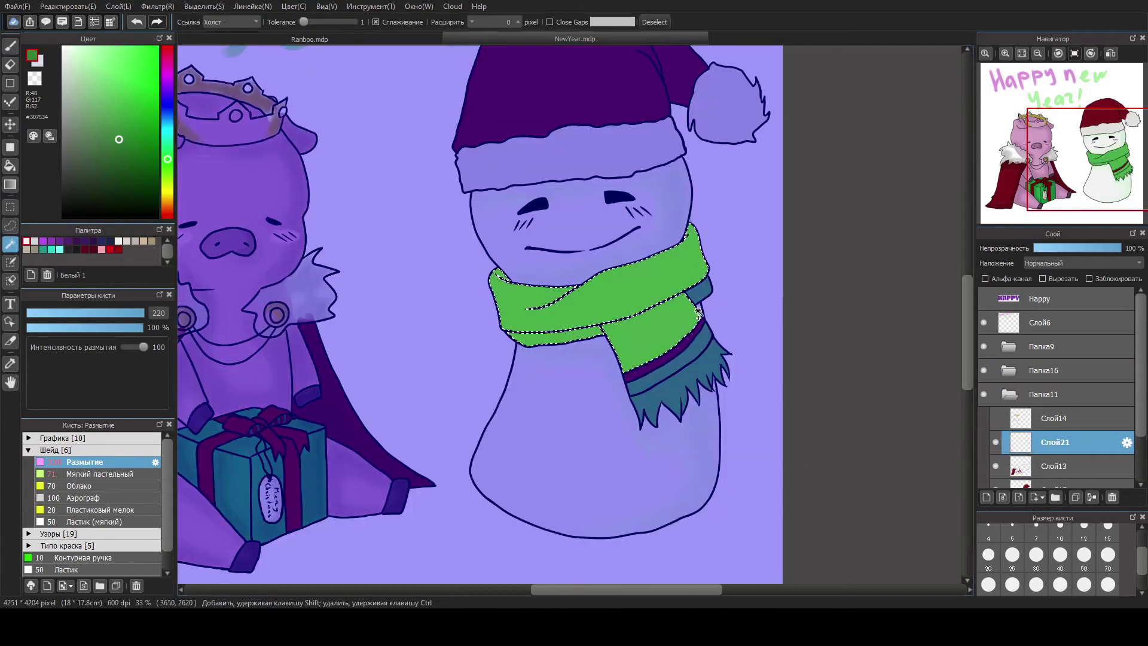
{"action": "key", "text": "b"}
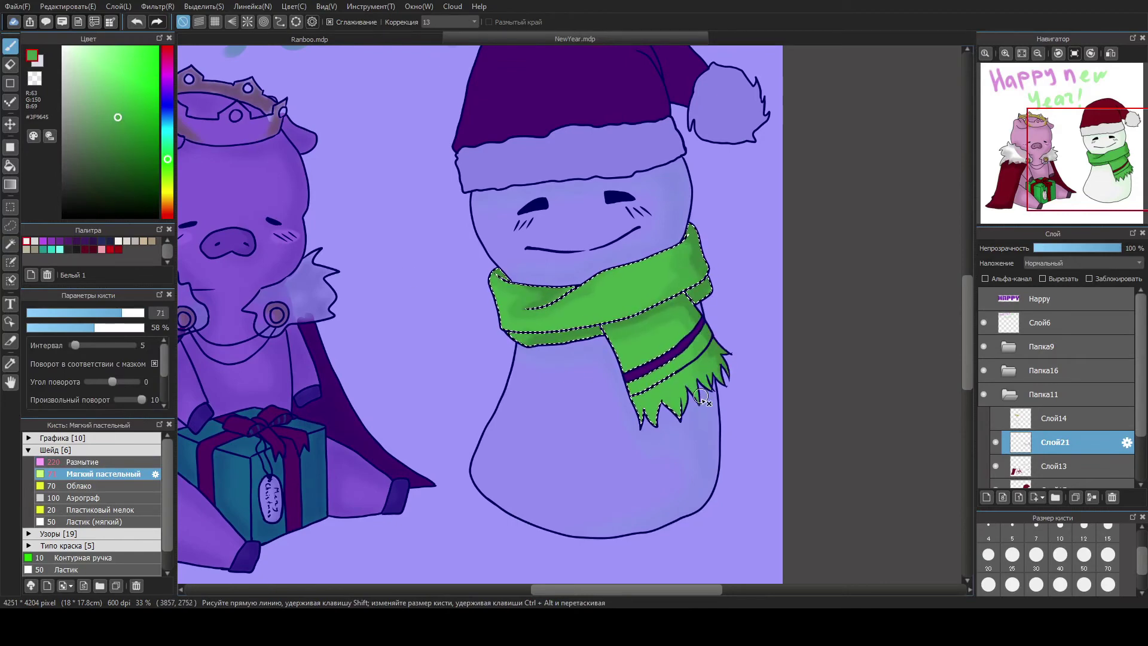
Soften the scarf's shading with the Размытие brush, clear the selection and show the scarf pattern layer Слой14.
{"action": "key", "text": "b"}
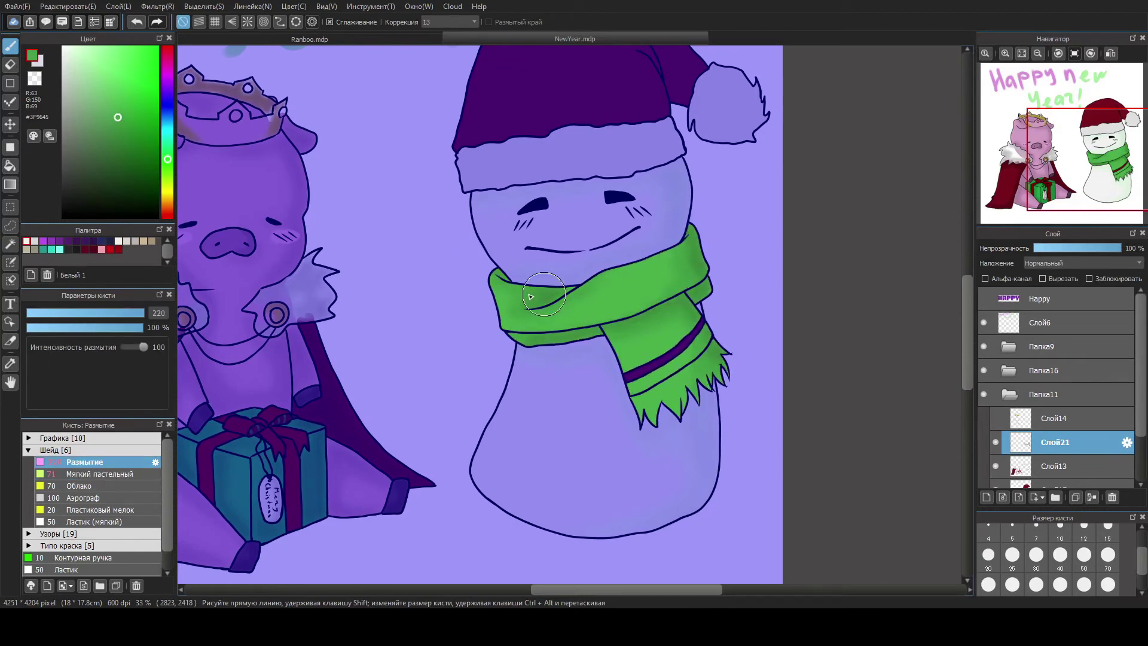
{"action": "left_click", "coordinate": [996, 418]}
{"action": "left_click", "coordinate": [996, 418]}
{"action": "key", "text": "ctrl+d"}
{"action": "left_click", "coordinate": [996, 418]}
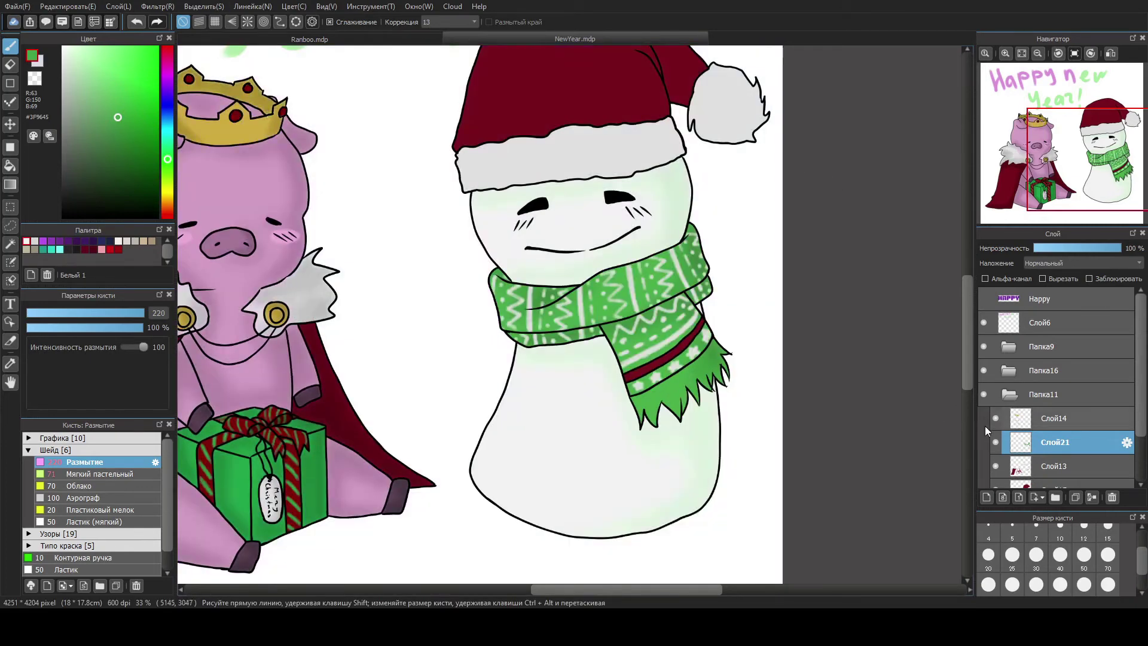
Select the red part of the snowman's hat on Слой18, shade its edges and fold dark red (#721919), and blur the shading.
{"action": "left_click", "coordinate": [1009, 370]}
{"action": "left_click", "coordinate": [1056, 442]}
{"action": "scroll", "coordinate": [478, 299], "scroll_direction": "up", "scroll_amount": 3}
{"action": "key", "text": "w"}
{"action": "left_click", "coordinate": [544, 143]}
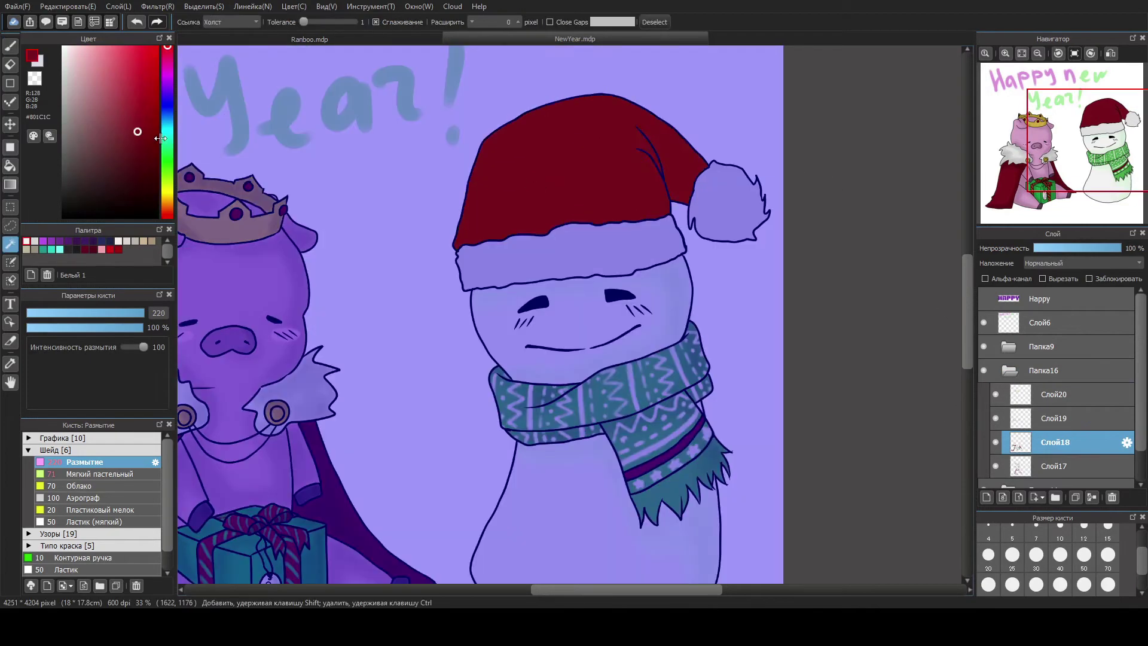
{"action": "left_click", "coordinate": [104, 474]}
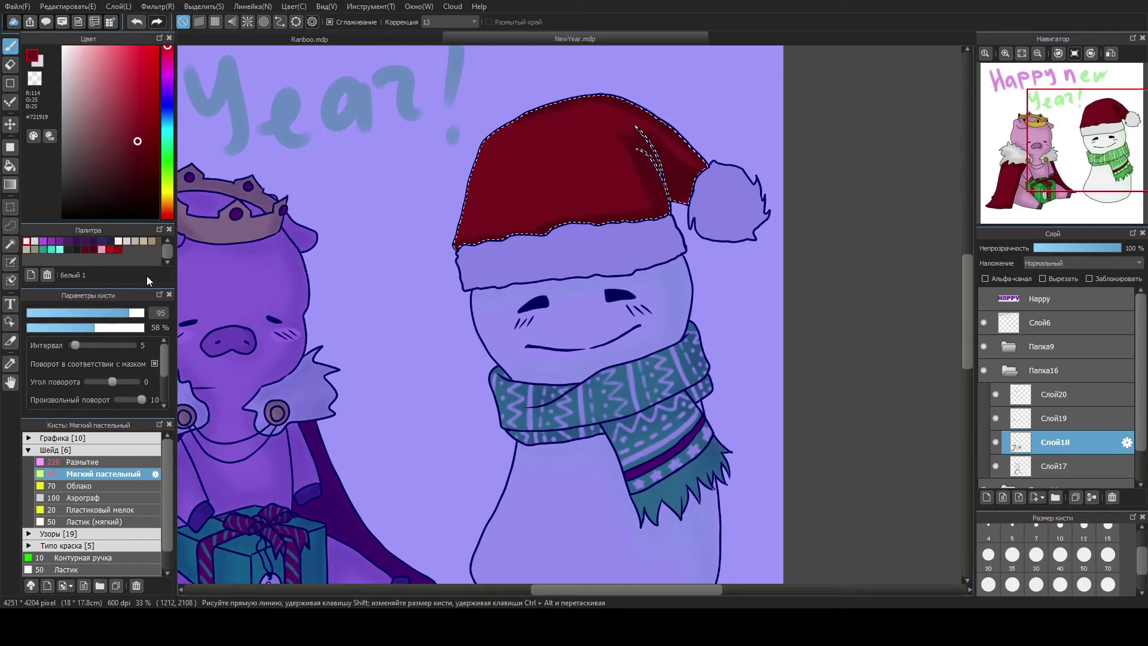
{"action": "left_click", "coordinate": [83, 462]}
{"action": "left_click_drag", "start_coordinate": [598, 216], "coordinate": [603, 133]}
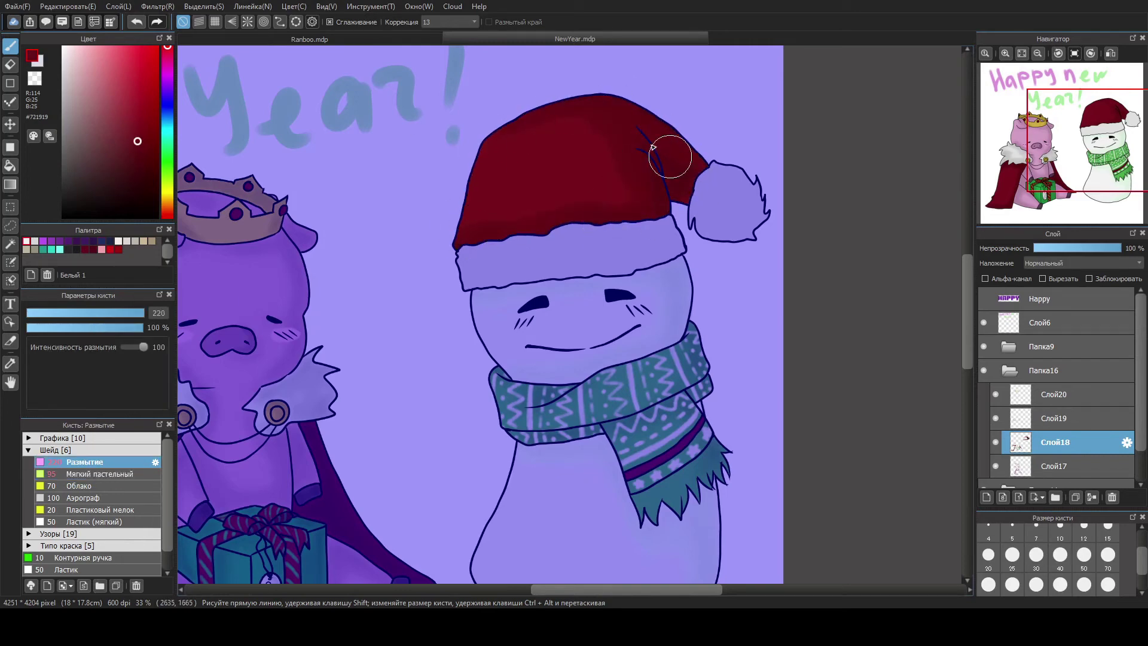
Shade the selected hat trim and pompom grey (#D5D5D5) on Слой19 with Мягкий пастельный, then soften them with Размытие.
{"action": "left_click", "coordinate": [1029, 418]}
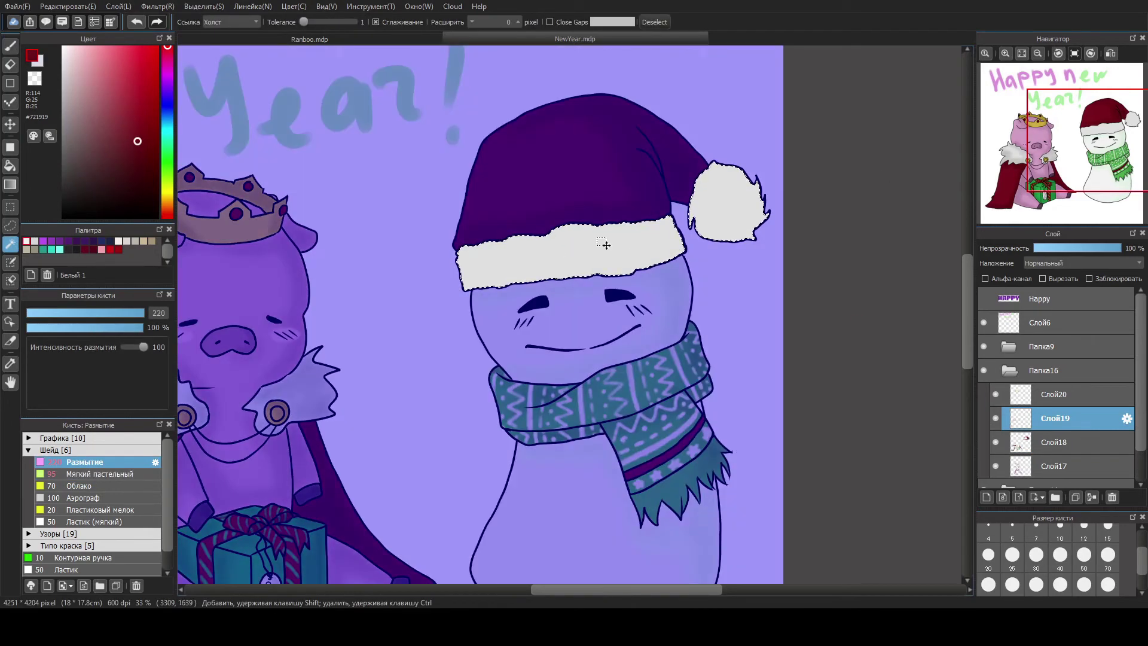
{"action": "left_click", "coordinate": [103, 474]}
{"action": "left_click_drag", "start_coordinate": [467, 263], "coordinate": [682, 239]}
{"action": "left_click_drag", "start_coordinate": [700, 197], "coordinate": [759, 228]}
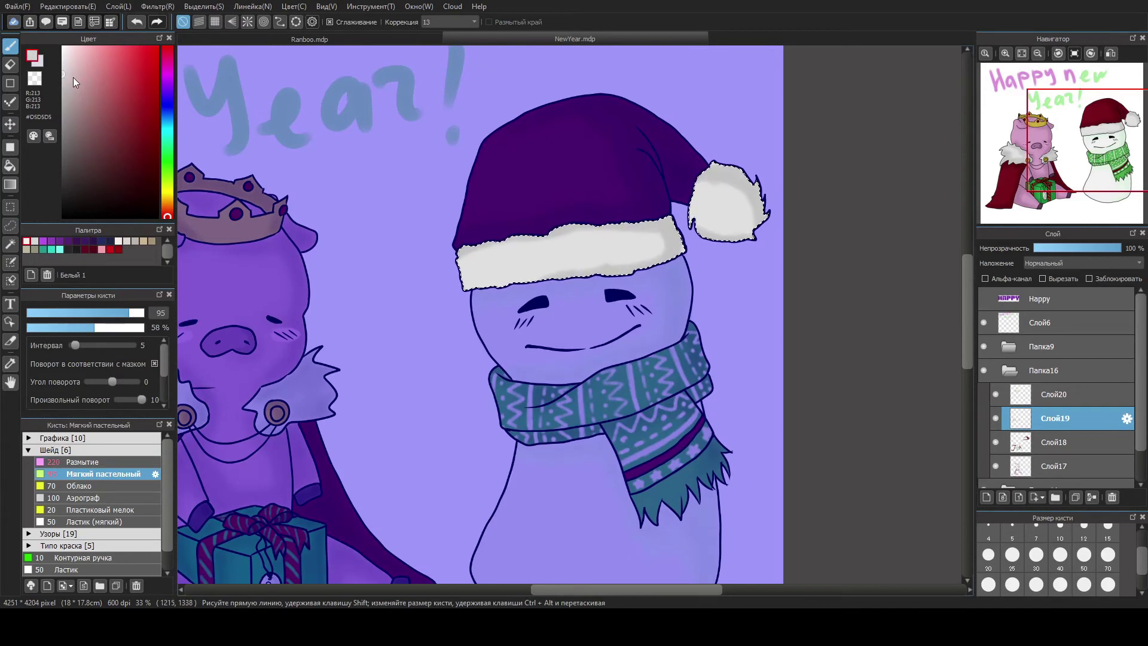
{"action": "left_click_drag", "start_coordinate": [478, 269], "coordinate": [658, 251]}
{"action": "left_click", "coordinate": [83, 462]}
{"action": "left_click_drag", "start_coordinate": [586, 258], "coordinate": [626, 259]}
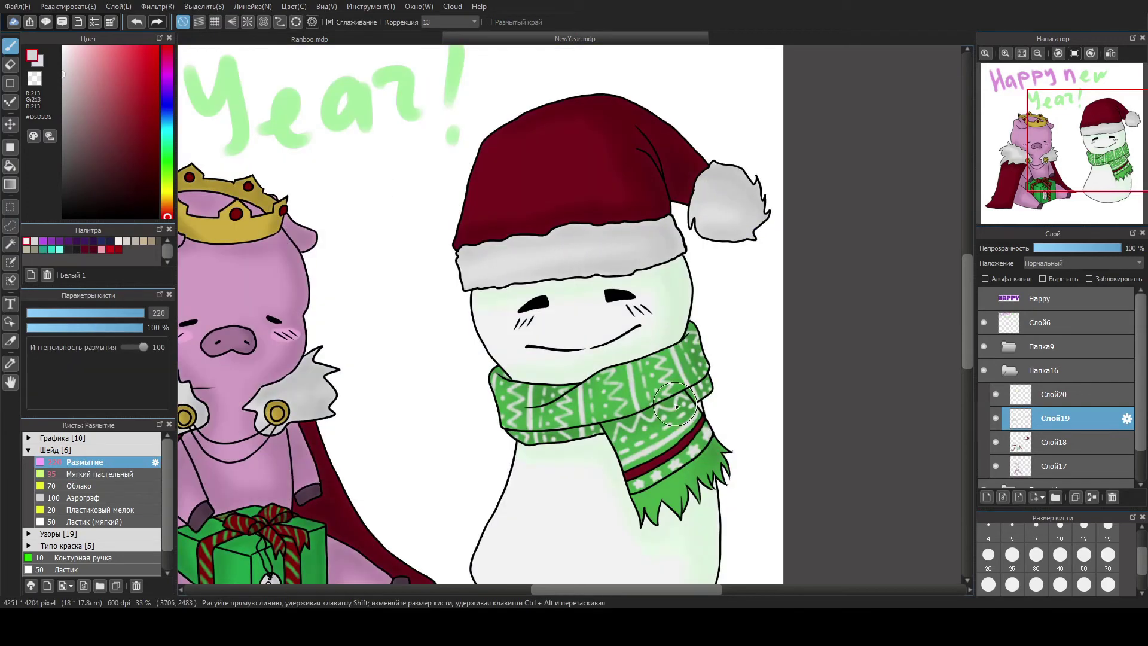
Add a new layer above Слой20 and paint light green (#A0E79C) blush on both of the snowman's cheeks.
{"action": "left_click", "coordinate": [987, 497]}
{"action": "left_click", "coordinate": [94, 62]}
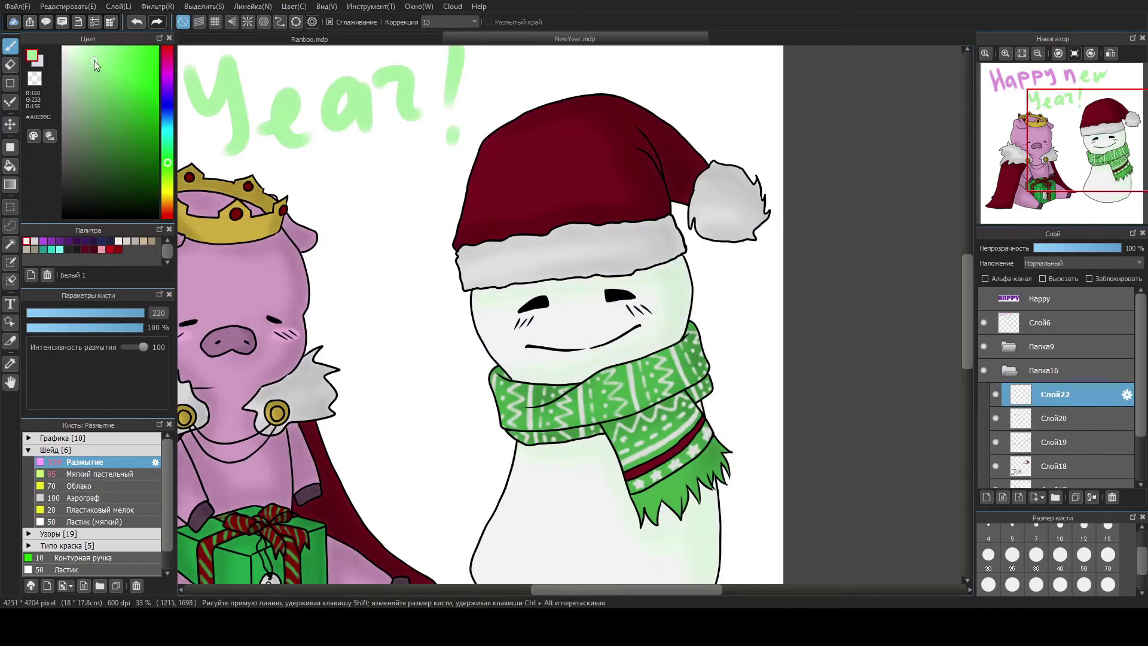
{"action": "left_click", "coordinate": [104, 474]}
{"action": "left_click_drag", "start_coordinate": [503, 326], "coordinate": [541, 322]}
{"action": "left_click_drag", "start_coordinate": [627, 314], "coordinate": [646, 306]}
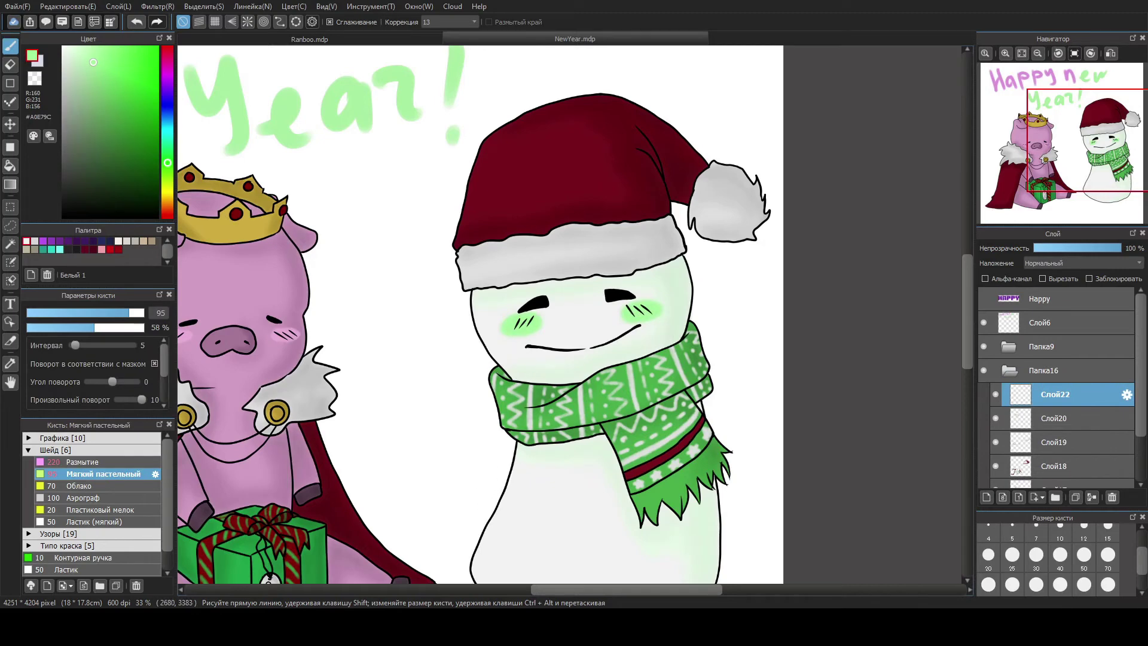
Add blurred white highlights to the hat's trim and pompom, and light red (#C43C3C) highlights to its red fabric.
{"action": "scroll", "coordinate": [929, 280], "scroll_direction": "down", "scroll_amount": 2}
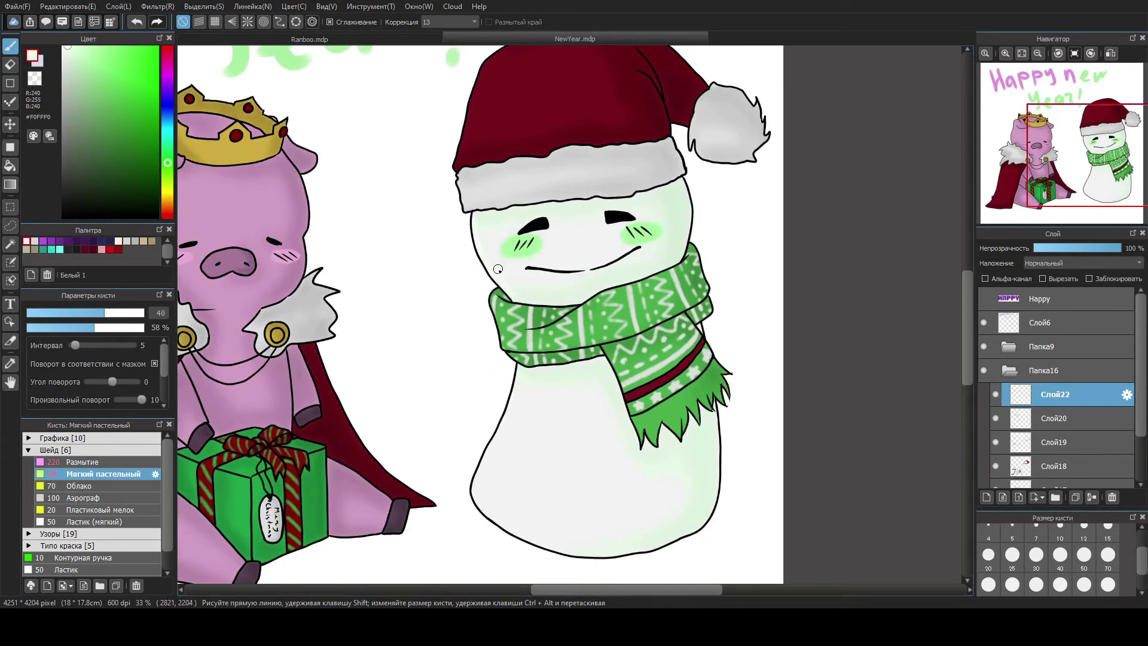
{"action": "key", "text": "Up"}
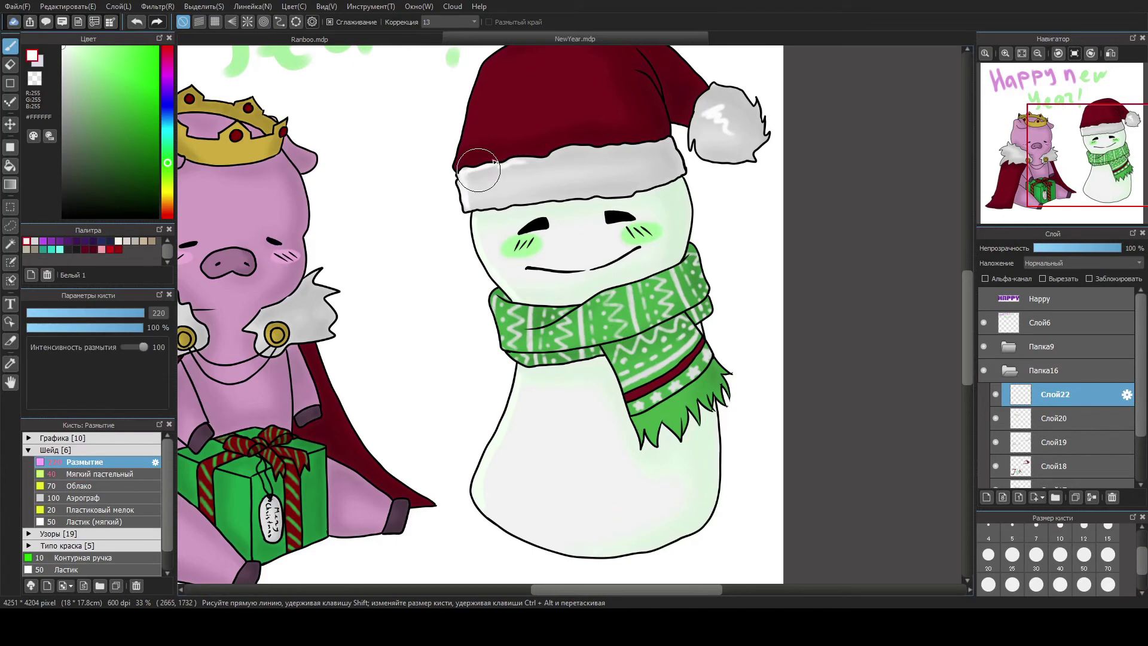
{"action": "scroll", "coordinate": [658, 137], "scroll_direction": "up", "scroll_amount": 2}
{"action": "left_click", "coordinate": [509, 152], "text": "alt"}
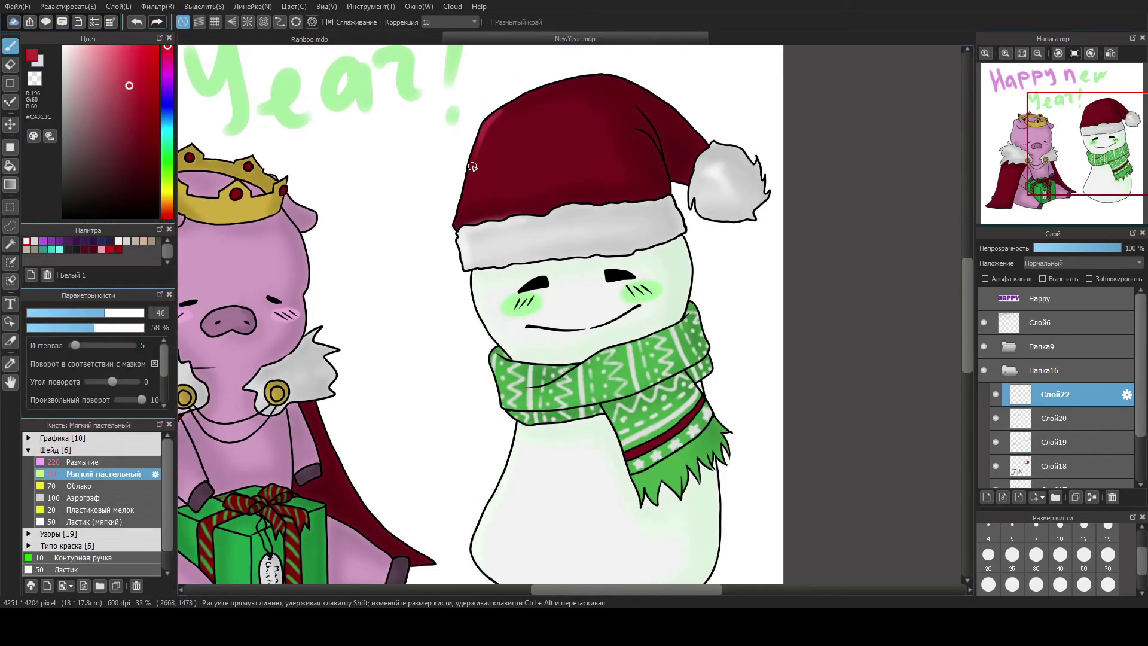
Paint a light red (#C43C3C) highlight along the pig's cape, blur it, and erase the overflow outside the outline.
{"action": "scroll", "coordinate": [419, 299], "scroll_direction": "left", "scroll_amount": 6}
{"action": "scroll", "coordinate": [359, 335], "scroll_direction": "down", "scroll_amount": 3}
{"action": "key", "text": "Down"}
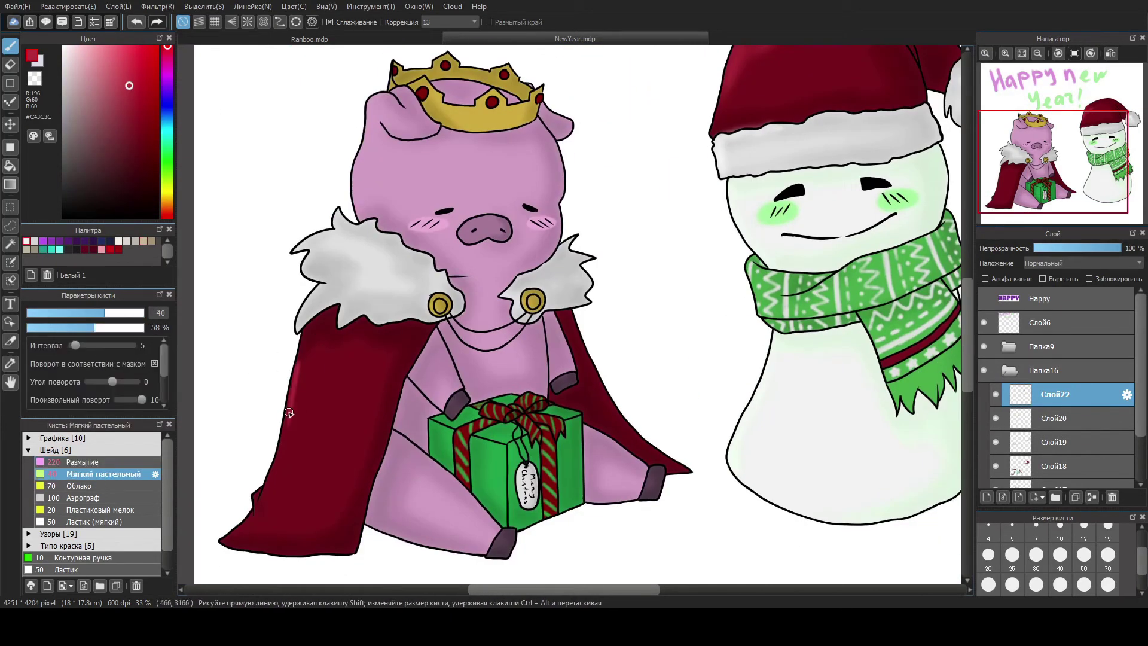
{"action": "key", "text": "Up"}
{"action": "key", "text": "e"}
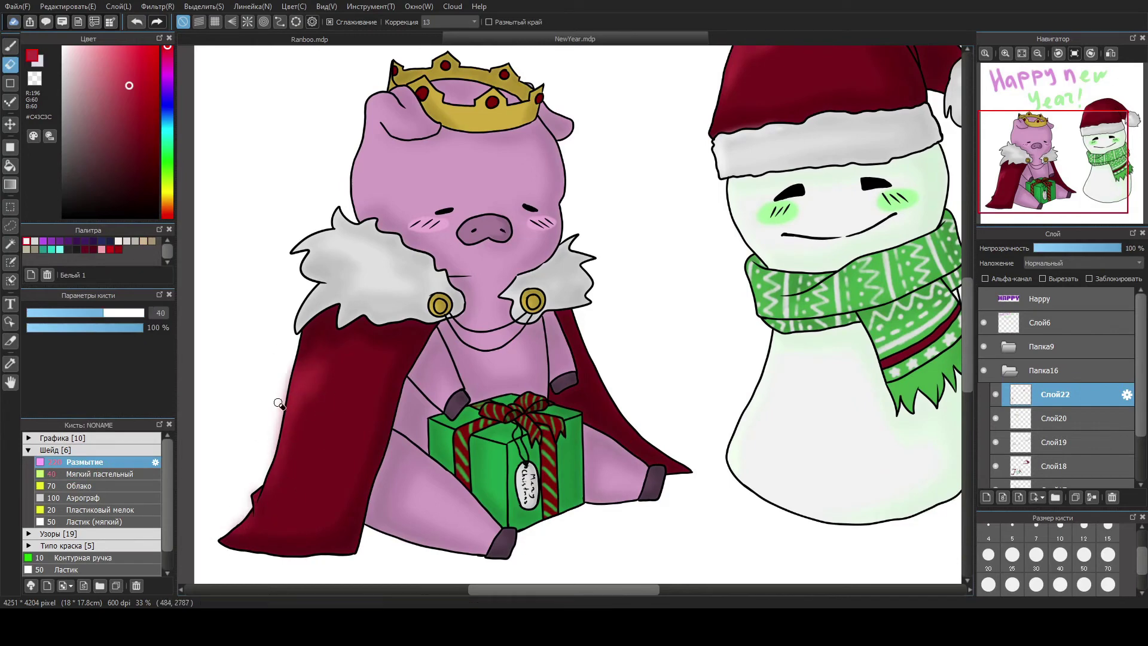
Highlight the pig's fur collar with white and its skin with light pink (#DBA0C4), blurring both on Слой22.
{"action": "key", "text": "b"}
{"action": "key", "text": "x"}
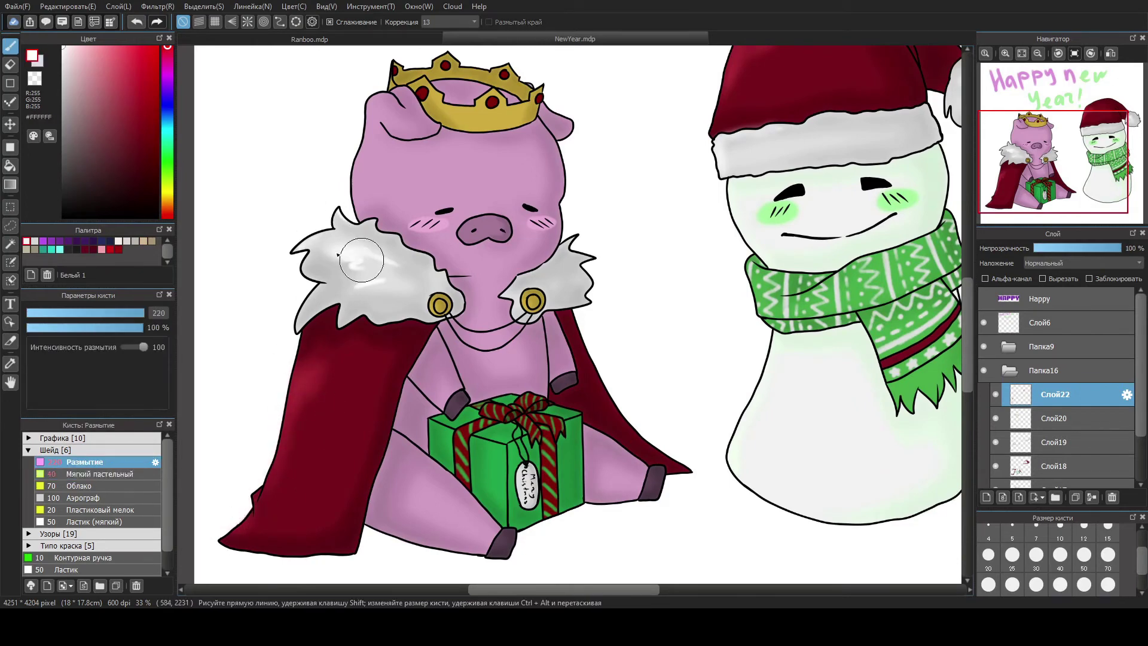
{"action": "key", "text": "Down"}
{"action": "left_click", "coordinate": [513, 226], "text": "alt"}
{"action": "key", "text": "Up"}
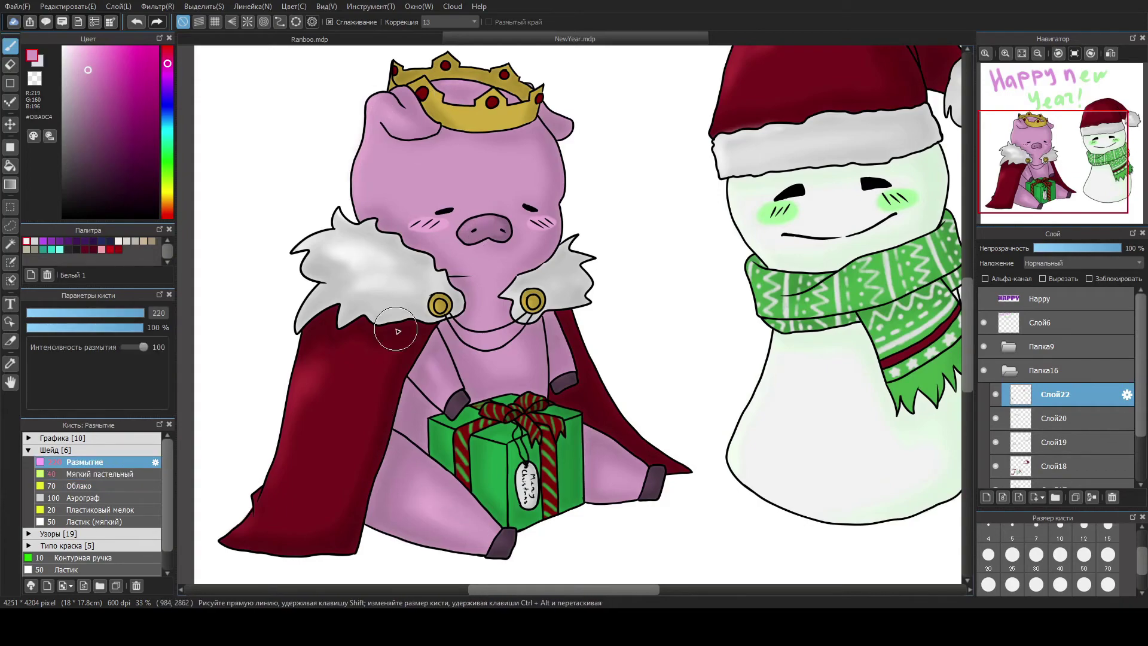
Paint diagonal light gold (#F0C243) shine strokes across the front of the pig's crown with Мягкий пастельный.
{"action": "left_click", "coordinate": [423, 73], "text": "alt"}
{"action": "key", "text": "Down"}
{"action": "scroll", "coordinate": [438, 64], "scroll_direction": "up", "scroll_amount": 3}
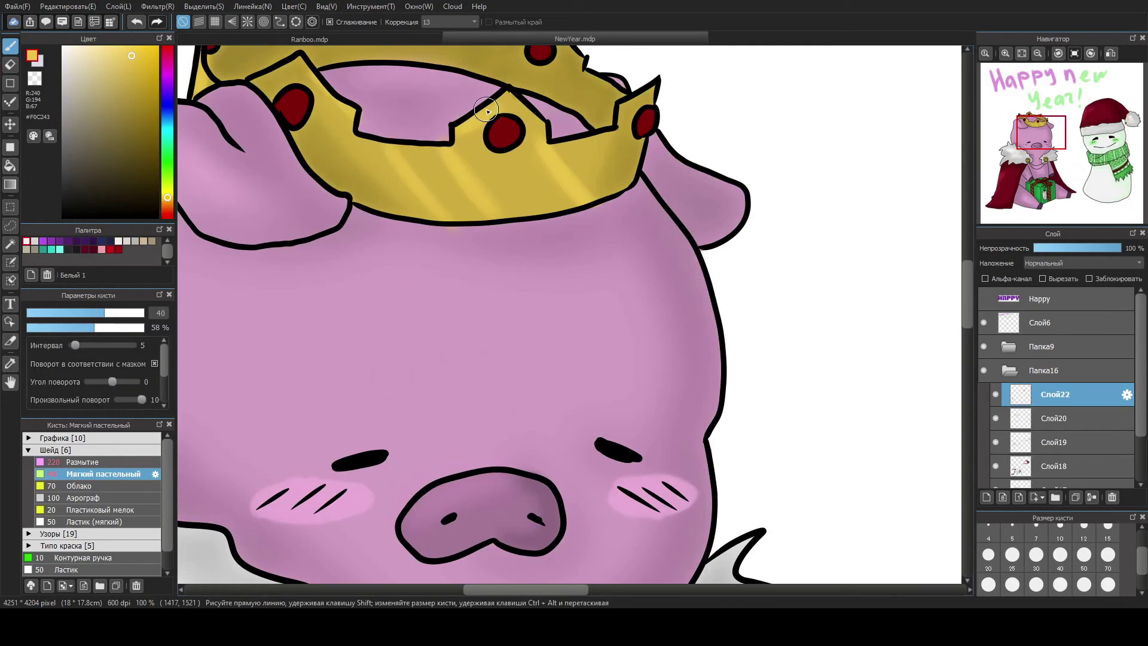
{"action": "scroll", "coordinate": [462, 182], "scroll_direction": "down", "scroll_amount": 4}
Deepen the pig's skin shading beside the cape on Слой17 with dusky pink (#B086A0).
{"action": "scroll", "coordinate": [419, 269], "scroll_direction": "up", "scroll_amount": 1}
{"action": "left_click", "coordinate": [349, 402], "text": "alt"}
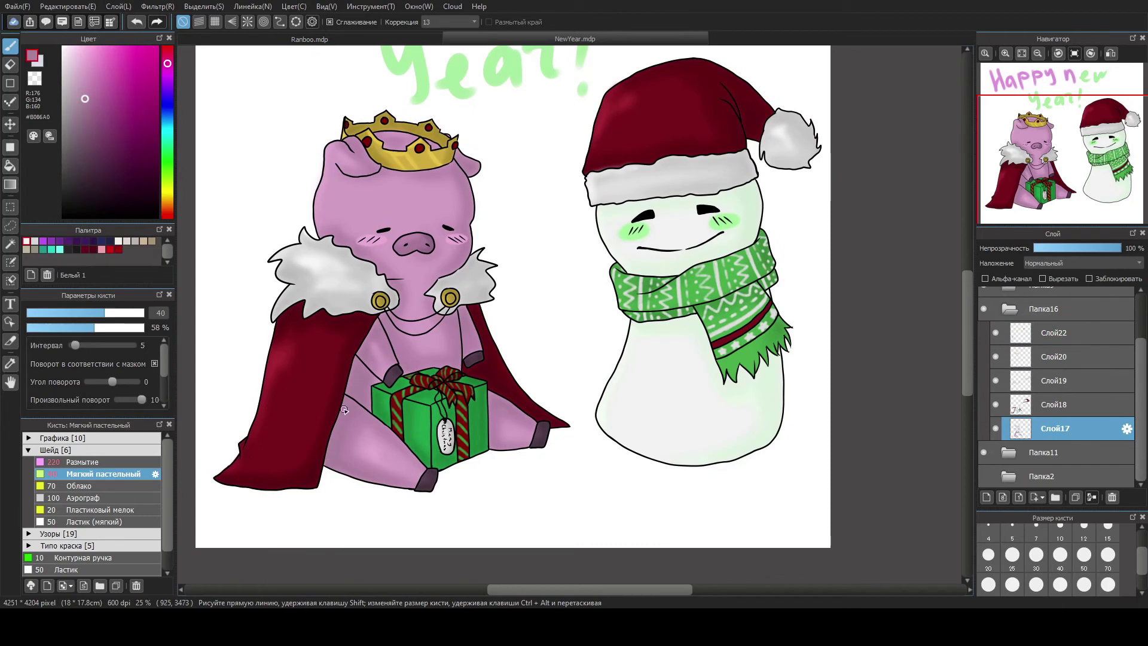
{"action": "scroll", "coordinate": [388, 513], "scroll_direction": "down", "scroll_amount": 1}
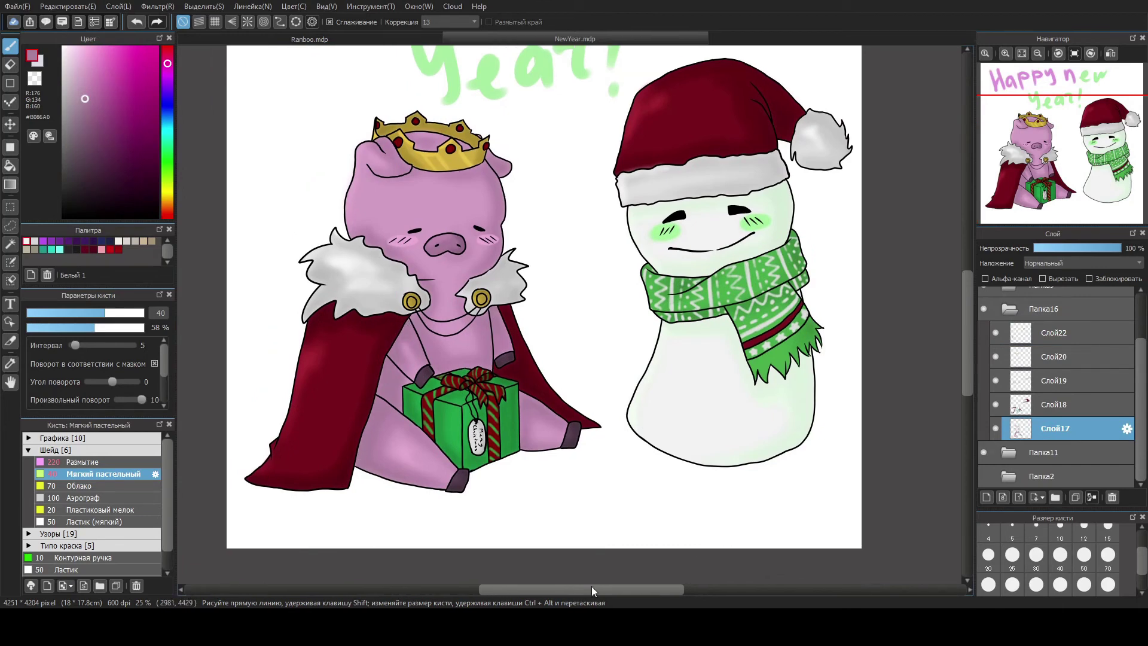
Highlight the gift box with bright green (#1AAA53) and the cape's round clasps with gold (#EEC041) on Слой22.
{"action": "left_click", "coordinate": [494, 461], "text": "alt"}
{"action": "key", "text": "Up"}
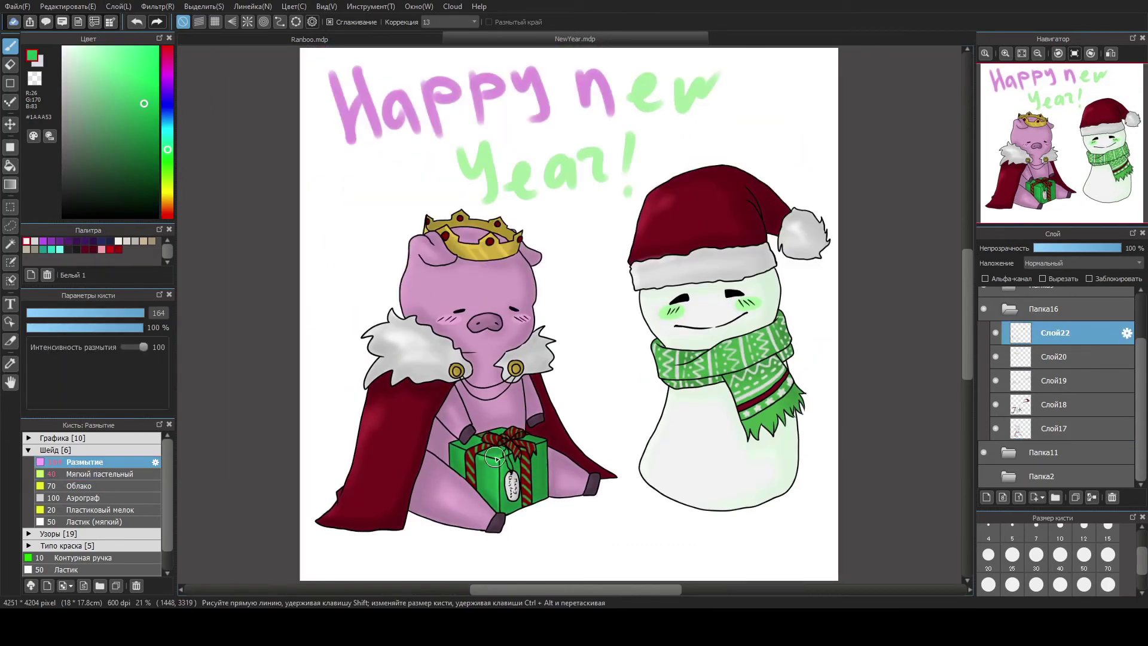
{"action": "scroll", "coordinate": [433, 371], "scroll_direction": "up", "scroll_amount": 3}
{"action": "left_click", "coordinate": [456, 371], "text": "alt"}
{"action": "scroll", "coordinate": [546, 561], "scroll_direction": "down", "scroll_amount": 3}
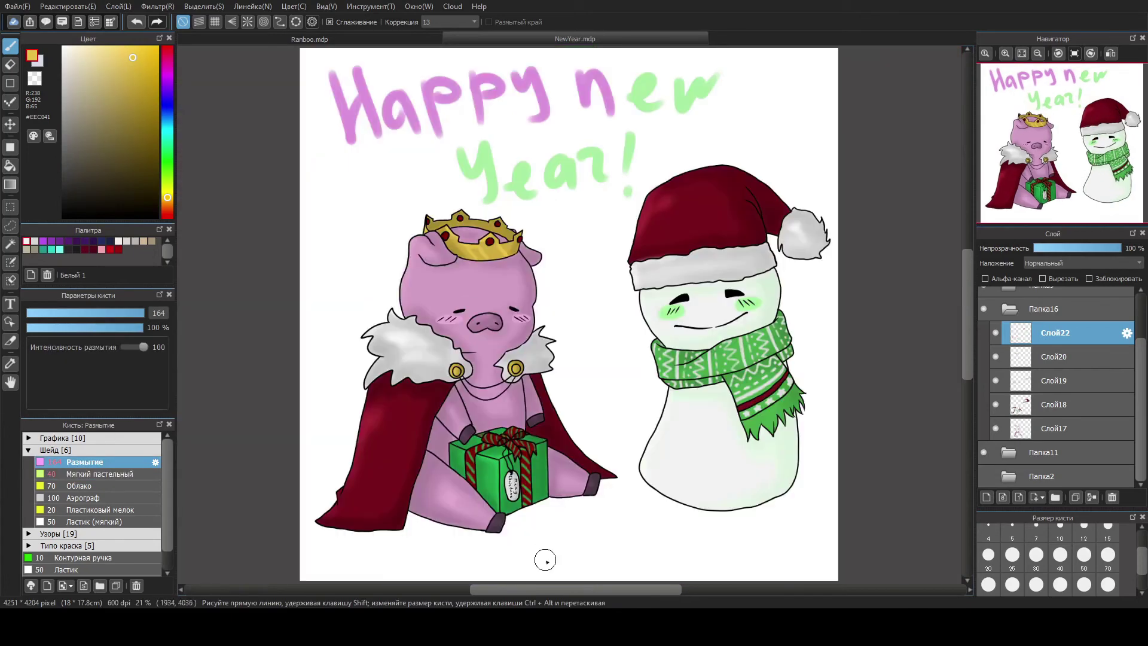
Add a layer beneath Папка11 and draw filled elliptical ground shadows, pale green under the snowman and pale pink (#E6DDE3) under the pig.
{"action": "left_click", "coordinate": [1005, 317]}
{"action": "left_click", "coordinate": [987, 497]}
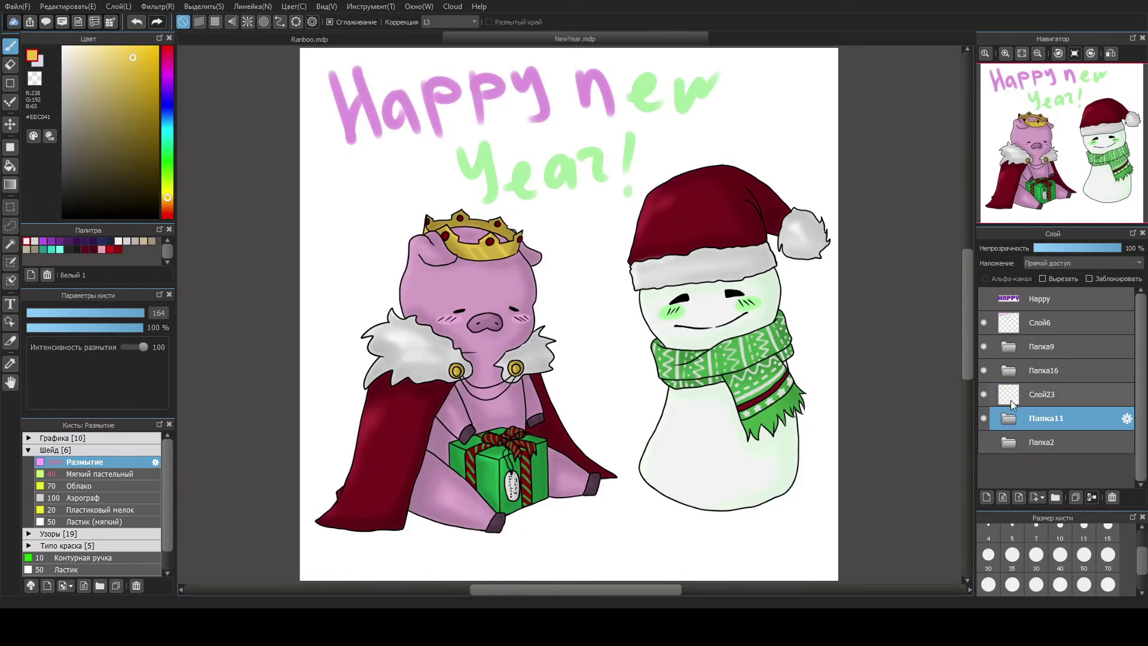
{"action": "left_click", "coordinate": [730, 475], "text": "alt"}
{"action": "key", "text": "u"}
{"action": "left_click_drag", "start_coordinate": [636, 482], "coordinate": [801, 531]}
{"action": "key", "text": "ctrl+z"}
{"action": "left_click", "coordinate": [168, 67]}
{"action": "left_click_drag", "start_coordinate": [354, 500], "coordinate": [616, 547]}
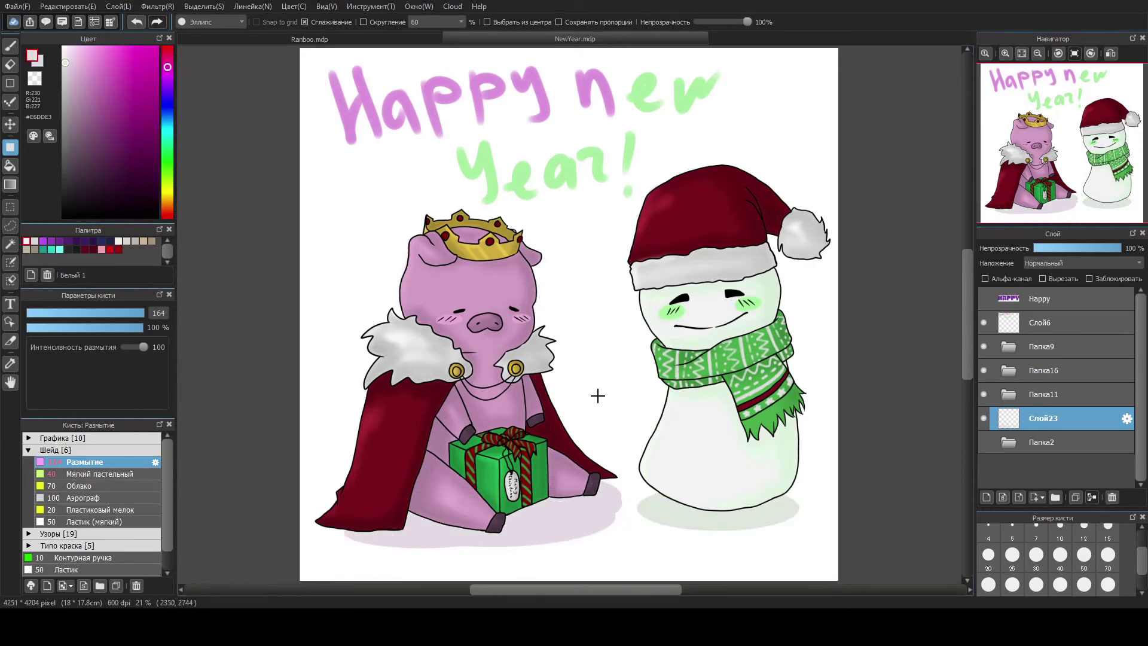
Add a clipped layer above the line art Слой10 in Папка9 and recolour the outlines of the pig's head and ears to #9D768E.
{"action": "left_click", "coordinate": [1009, 346]}
{"action": "left_click", "coordinate": [1062, 370]}
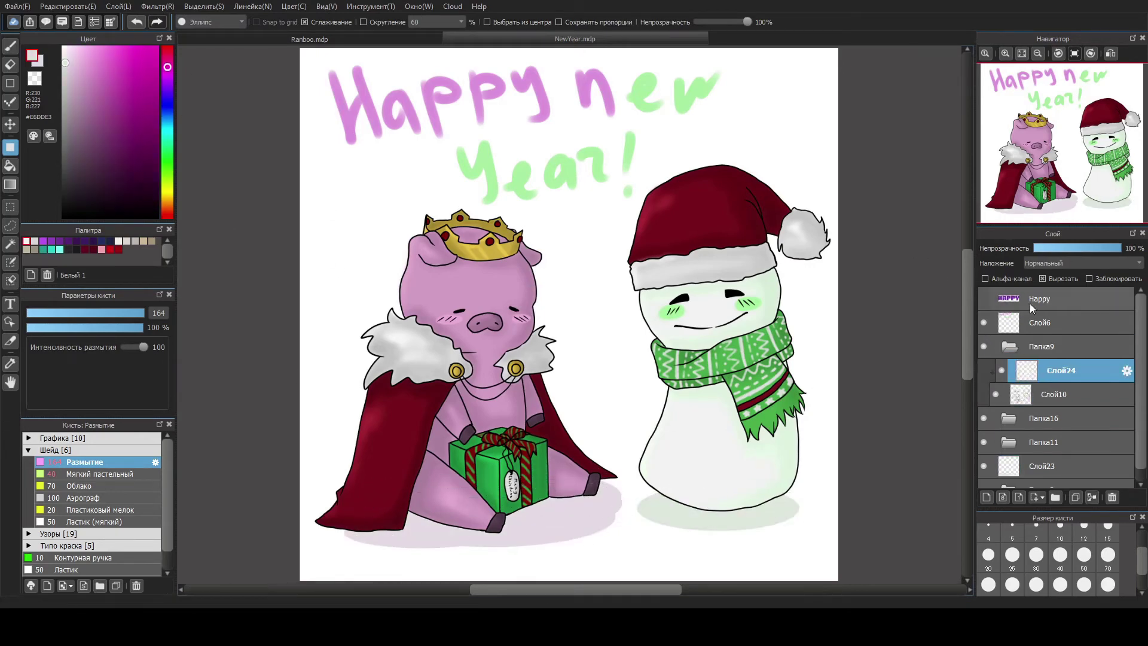
{"action": "left_click", "coordinate": [404, 312], "text": "alt"}
{"action": "key", "text": "b"}
{"action": "scroll", "coordinate": [452, 277], "scroll_direction": "up", "scroll_amount": 2}
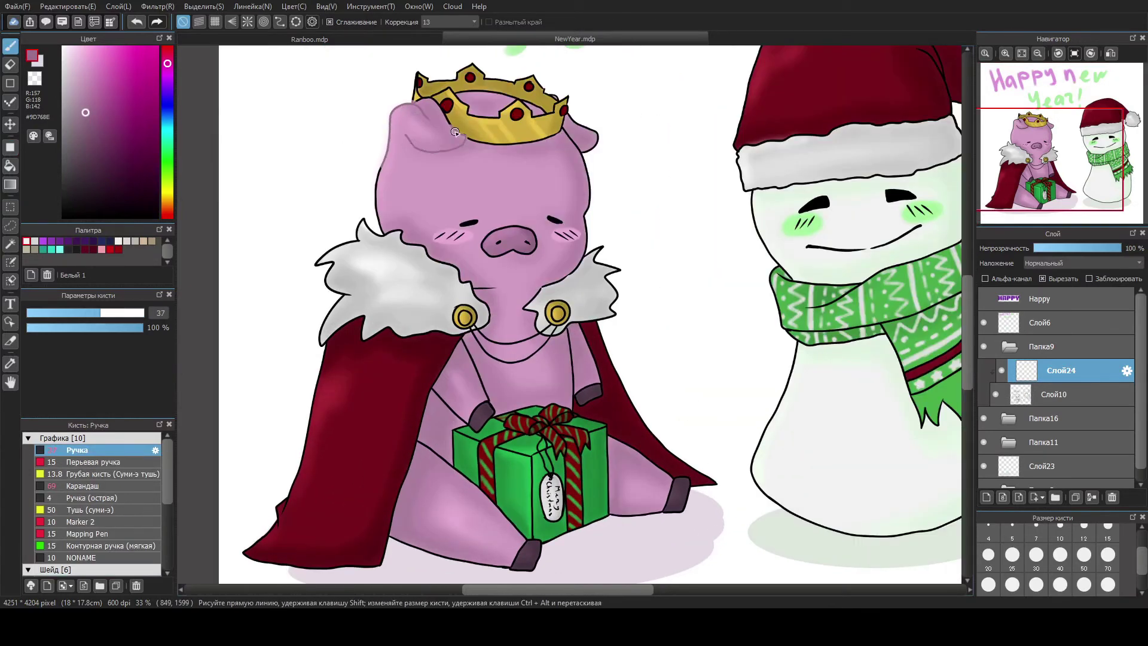
{"action": "left_click_drag", "start_coordinate": [455, 95], "coordinate": [526, 99]}
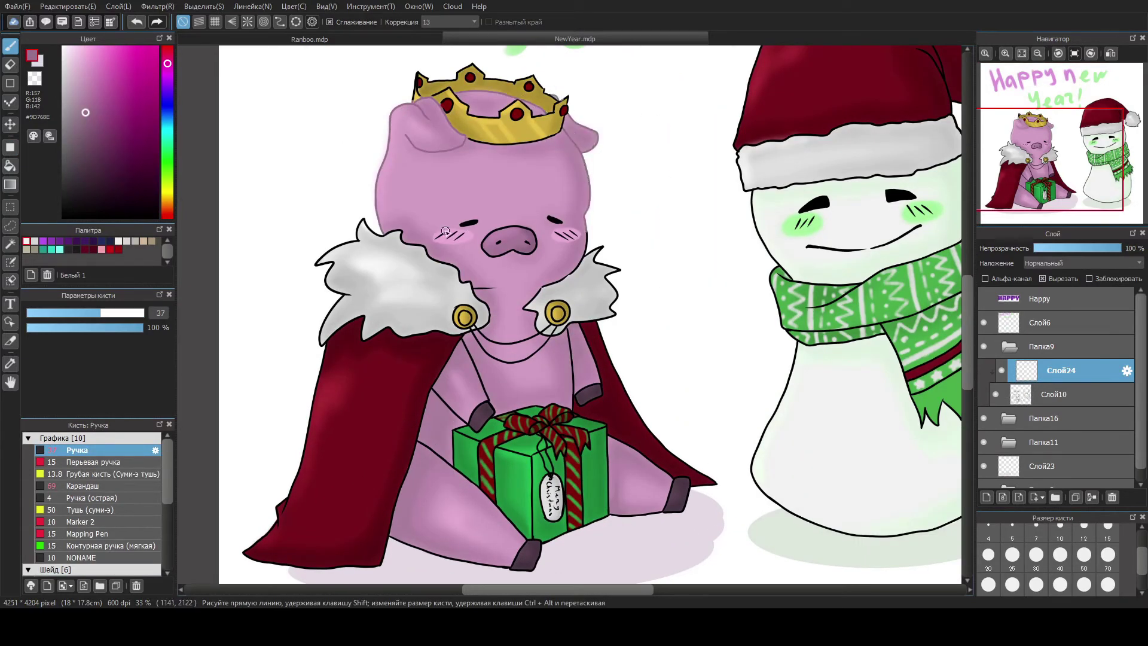
Recolour the outlines of the pig's eyes, blush marks, arms and legs with the same dusky pink using the Ручка brush.
{"action": "left_click_drag", "start_coordinate": [499, 219], "coordinate": [463, 223]}
{"action": "left_click_drag", "start_coordinate": [460, 419], "coordinate": [480, 379]}
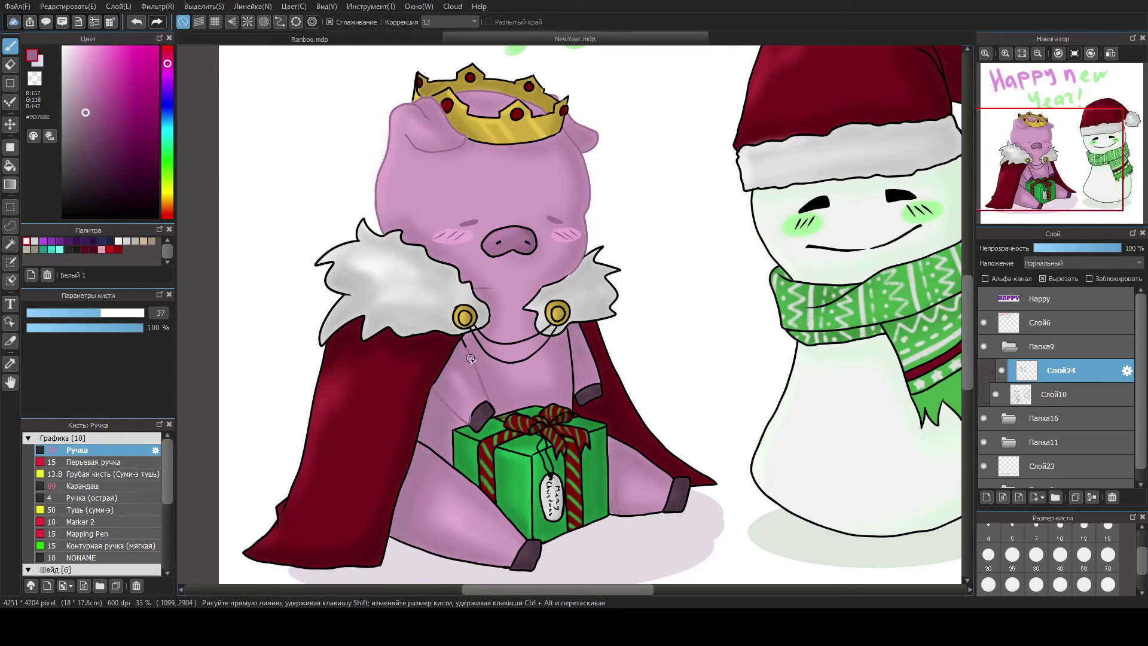
{"action": "left_click_drag", "start_coordinate": [611, 435], "coordinate": [669, 490]}
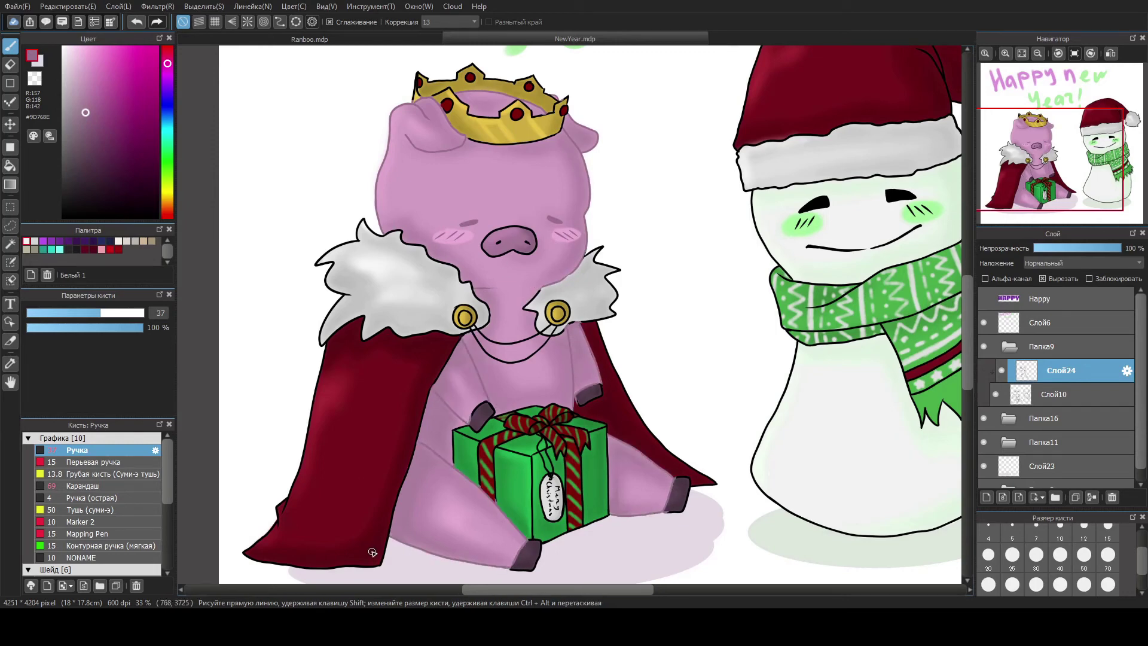
Add another clipped layer and recolour the cape's outline beside the pig dark red (#330A0A) and the hooves' outlines dark purple (#33272E).
{"action": "left_click", "coordinate": [310, 440], "text": "alt"}
{"action": "key", "text": "ctrl+shift+n"}
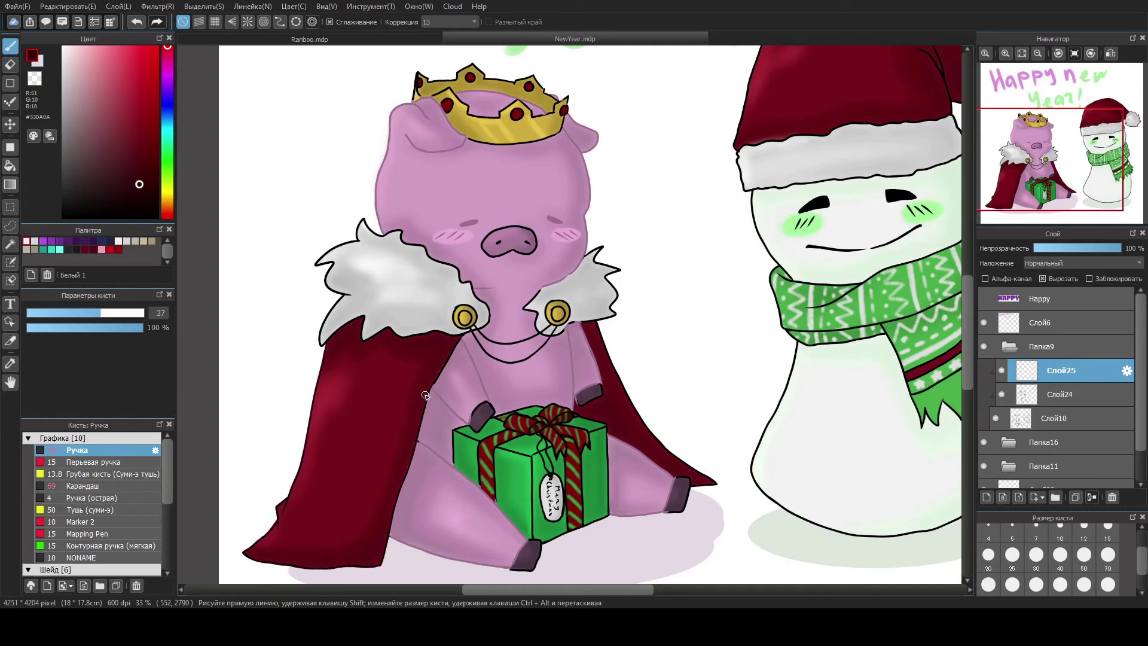
{"action": "left_click", "coordinate": [529, 541], "text": "alt"}
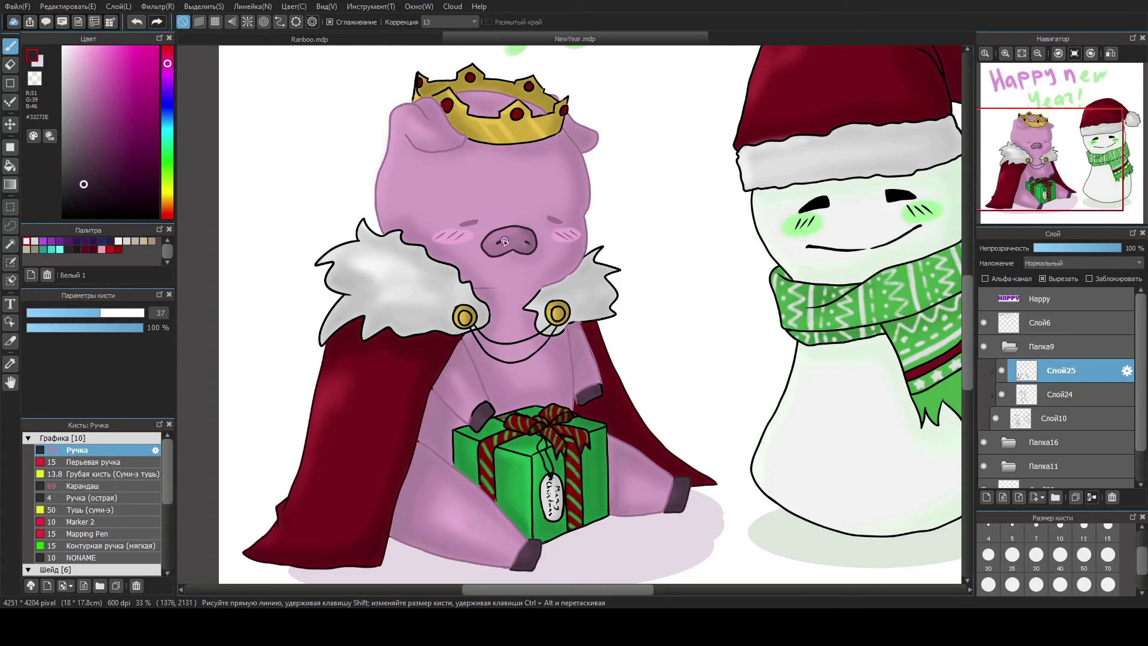
{"action": "scroll", "coordinate": [478, 523], "scroll_direction": "up", "scroll_amount": 5}
{"action": "scroll", "coordinate": [559, 436], "scroll_direction": "down", "scroll_amount": 4}
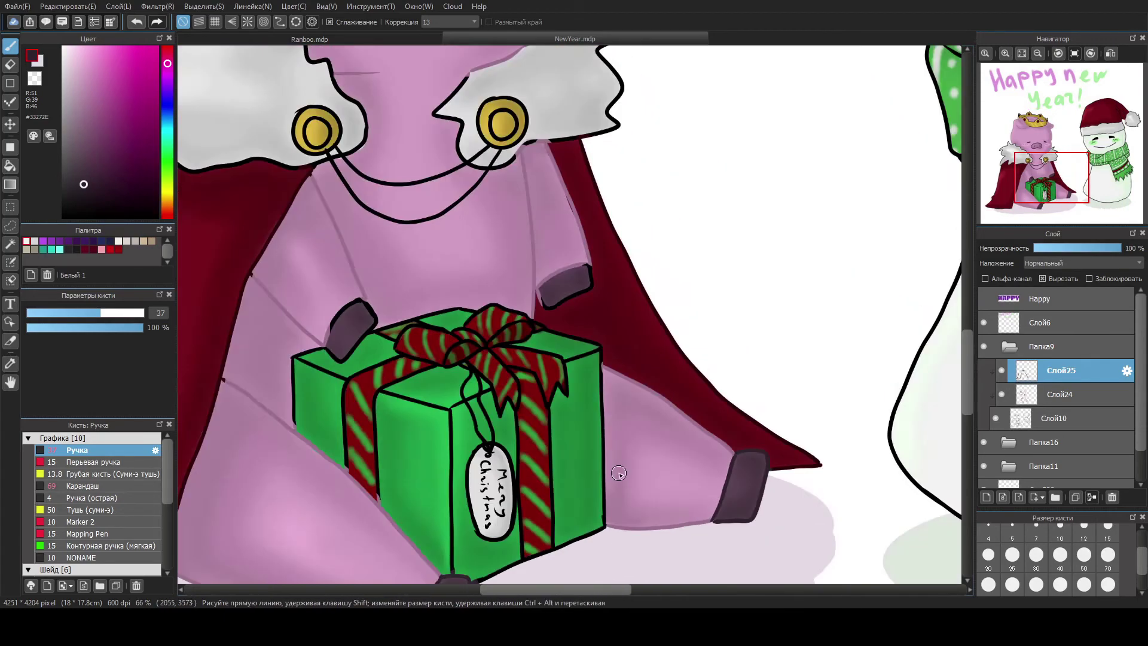
{"action": "scroll", "coordinate": [557, 353], "scroll_direction": "up", "scroll_amount": 4}
{"action": "scroll", "coordinate": [557, 353], "scroll_direction": "down", "scroll_amount": 1}
{"action": "scroll", "coordinate": [358, 303], "scroll_direction": "up", "scroll_amount": 1}
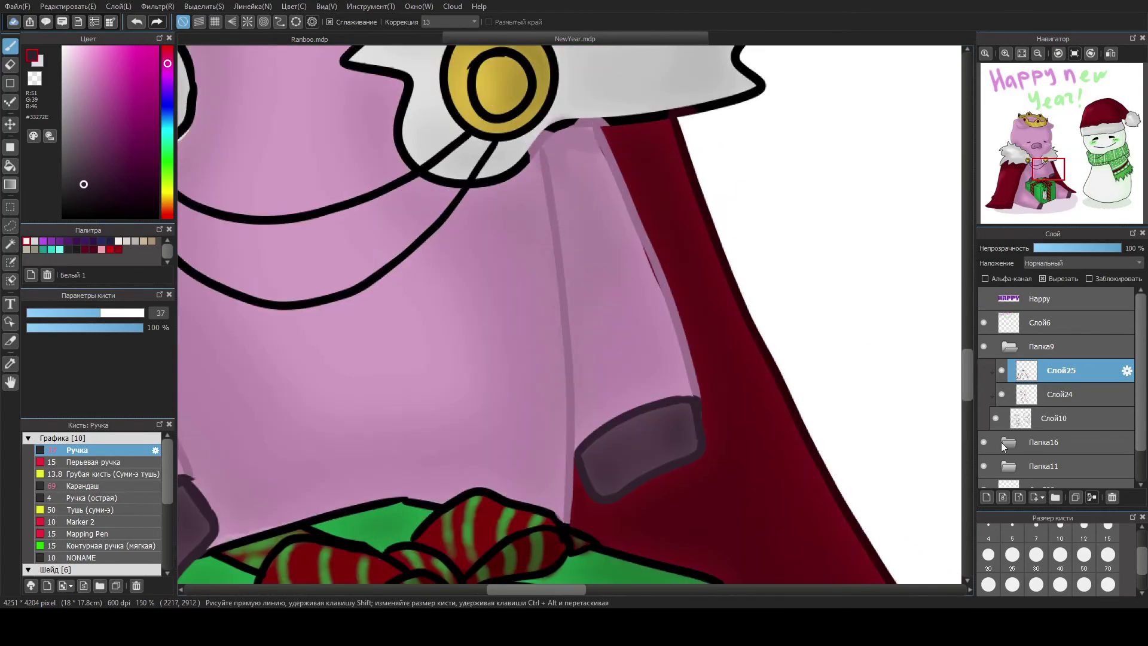
Touch up the joins between the pig's arm, leg and cape outlines with the eraser and dusky pink #9D768E on Слой24.
{"action": "left_click", "coordinate": [1017, 442]}
{"action": "key", "text": "e"}
{"action": "scroll", "coordinate": [646, 321], "scroll_direction": "down", "scroll_amount": 1}
{"action": "scroll", "coordinate": [441, 479], "scroll_direction": "up", "scroll_amount": 1}
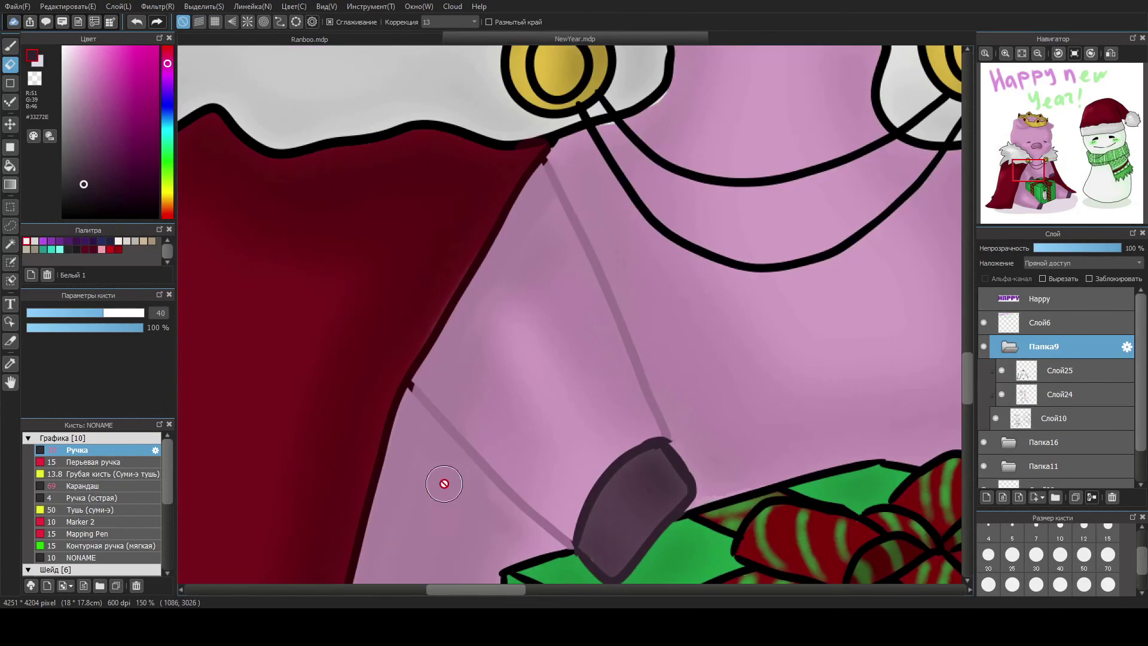
{"action": "scroll", "coordinate": [472, 428], "scroll_direction": "down", "scroll_amount": 1}
{"action": "scroll", "coordinate": [472, 427], "scroll_direction": "up", "scroll_amount": 2}
{"action": "key", "text": "Down"}
{"action": "key", "text": "b"}
{"action": "scroll", "coordinate": [389, 397], "scroll_direction": "down", "scroll_amount": 2}
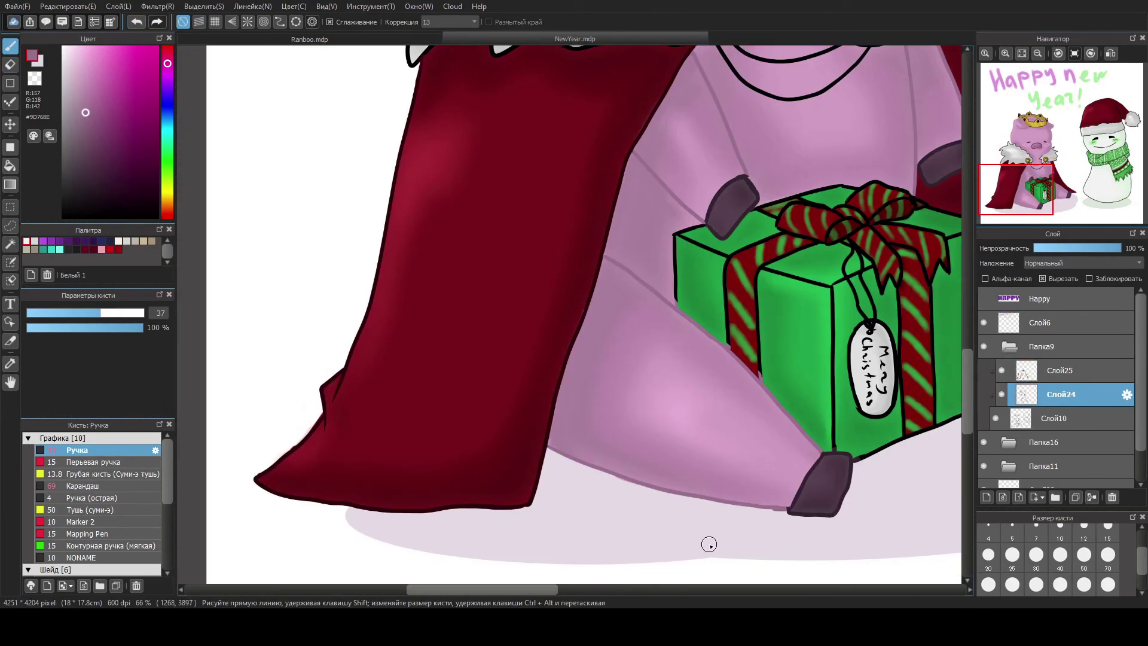
{"action": "scroll", "coordinate": [708, 541], "scroll_direction": "up", "scroll_amount": 2}
Erase the red cape fill spilling past the outline at the cape's lower-left fold on Слой13 in Папка11.
{"action": "left_click", "coordinate": [992, 442]}
{"action": "left_click", "coordinate": [295, 442], "text": "alt"}
{"action": "left_click", "coordinate": [1049, 429]}
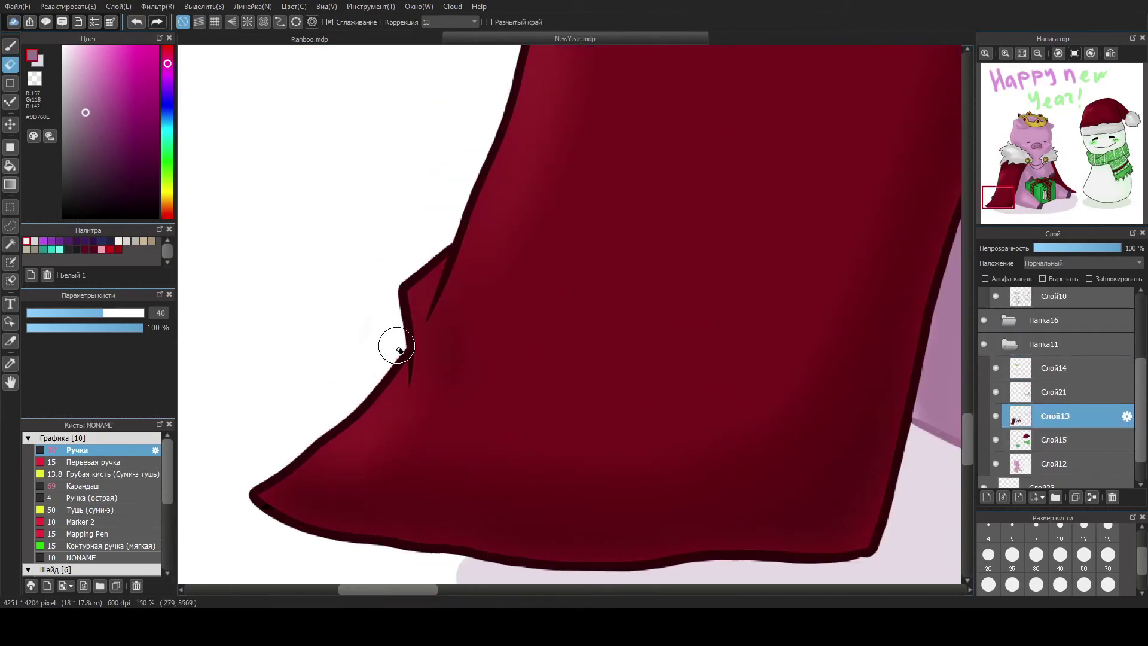
{"action": "key", "text": "e"}
{"action": "key", "text": "b"}
Recolour the outlines of the cape's two medallions and the hanging chain dark gold (#957725) above the line art.
{"action": "scroll", "coordinate": [362, 362], "scroll_direction": "down", "scroll_amount": 2}
{"action": "key", "text": "Down"}
{"action": "left_click", "coordinate": [622, 281], "text": "alt"}
{"action": "left_click_drag", "start_coordinate": [622, 247], "coordinate": [625, 314]}
{"action": "mouse_move", "coordinate": [649, 310]}
{"action": "left_mouse_down"}
{"action": "mouse_move", "coordinate": [778, 371]}
{"action": "mouse_move", "coordinate": [885, 308]}
{"action": "left_mouse_up"}
{"action": "left_click_drag", "start_coordinate": [897, 237], "coordinate": [874, 299]}
Add another clipped layer in Папка9 and recolour the outline of the fur collar's left half grey (#9C9C9C).
{"action": "key", "text": "ctrl+shift+n"}
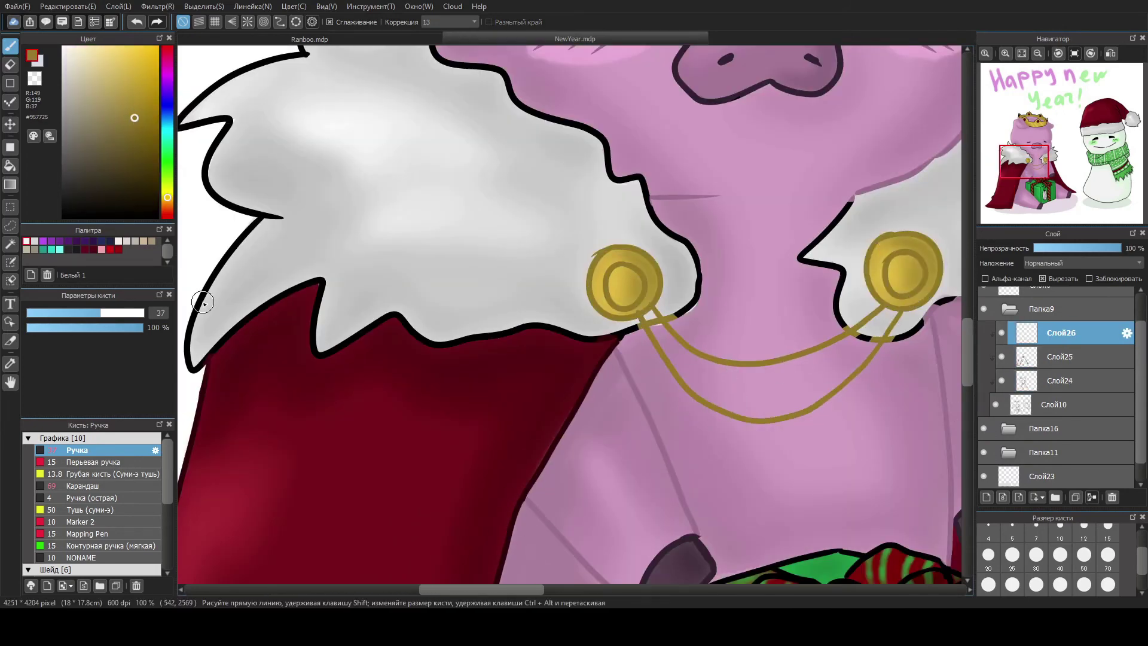
{"action": "left_click", "coordinate": [432, 326], "text": "alt"}
{"action": "mouse_move", "coordinate": [308, 53]}
{"action": "left_mouse_down"}
{"action": "mouse_move", "coordinate": [197, 359]}
{"action": "mouse_move", "coordinate": [697, 302]}
{"action": "left_mouse_up"}
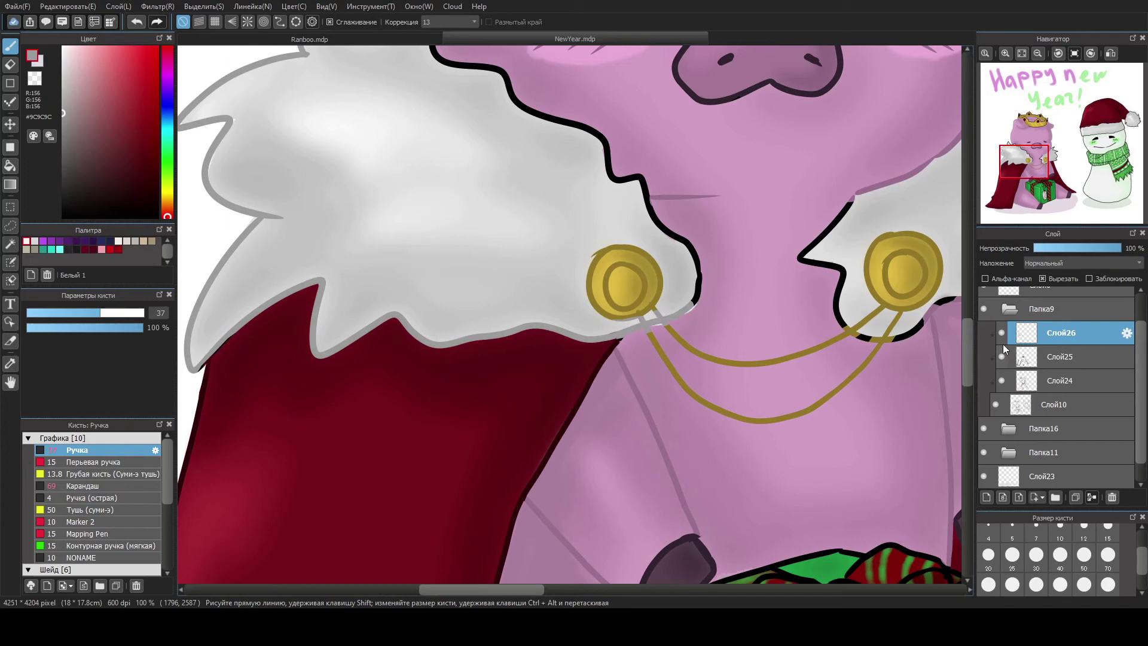
{"action": "scroll", "coordinate": [203, 355], "scroll_direction": "up", "scroll_amount": 2}
{"action": "scroll", "coordinate": [215, 350], "scroll_direction": "down", "scroll_amount": 2}
{"action": "scroll", "coordinate": [687, 478], "scroll_direction": "up", "scroll_amount": 3}
Erase the grey overlapping the gold chain and recolour the outline of the fur collar's right half #9C9C9C.
{"action": "key", "text": "e"}
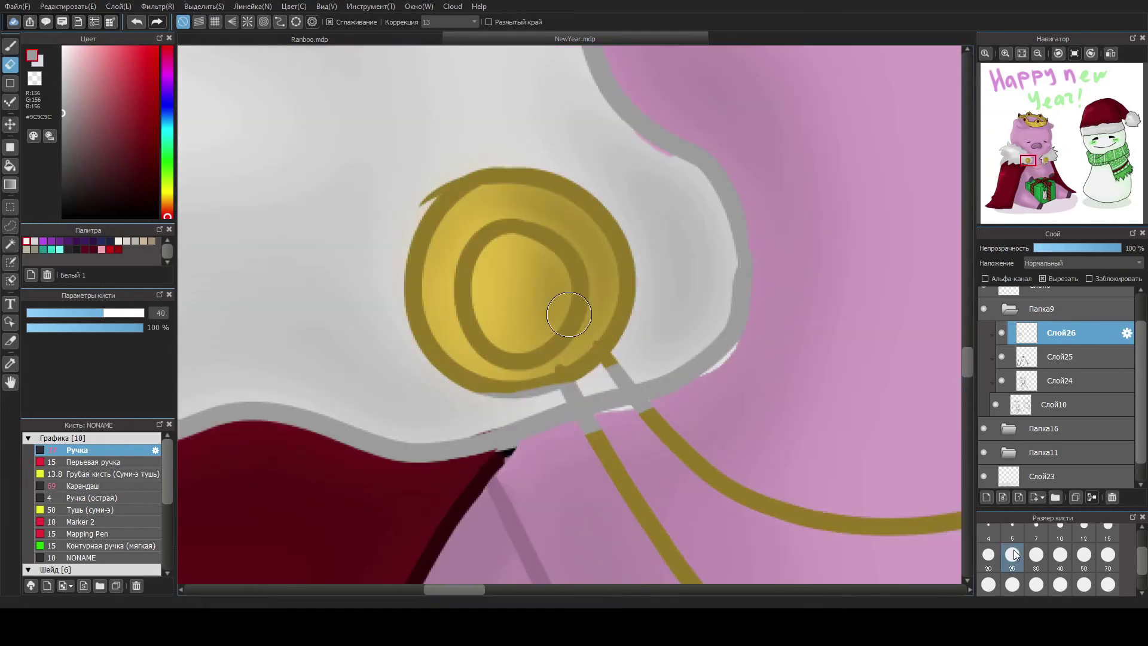
{"action": "left_click_drag", "start_coordinate": [567, 379], "coordinate": [634, 398]}
{"action": "key", "text": "b"}
{"action": "mouse_move", "coordinate": [841, 430]}
{"action": "left_mouse_down"}
{"action": "mouse_move", "coordinate": [551, 390]}
{"action": "mouse_move", "coordinate": [846, 321]}
{"action": "left_mouse_up"}
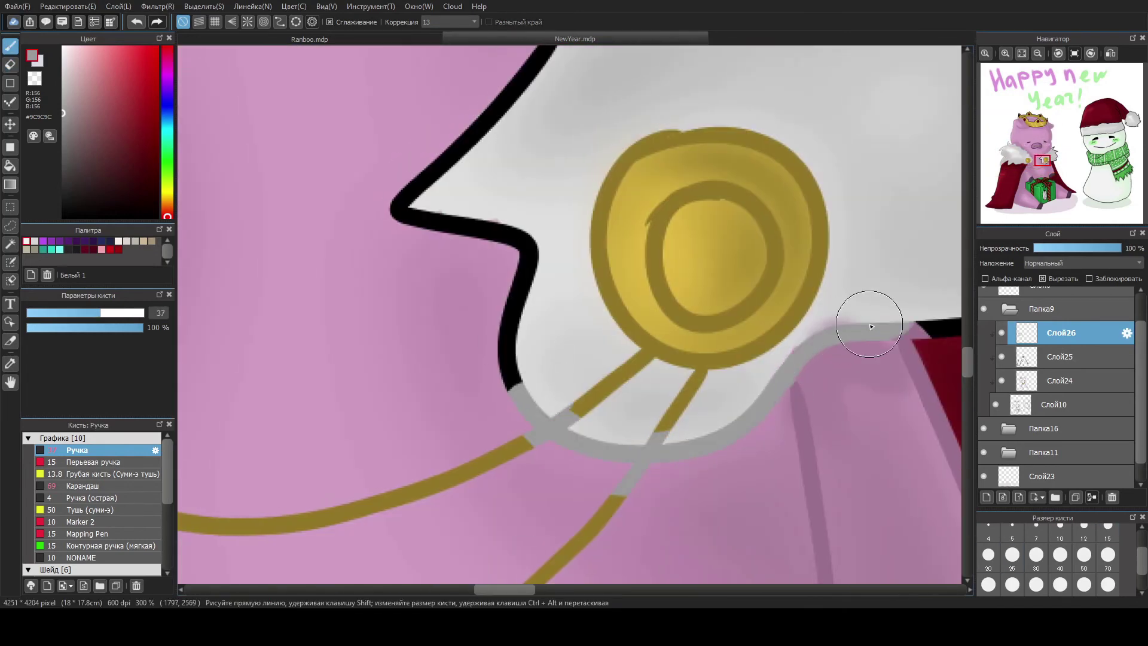
{"action": "left_click_drag", "start_coordinate": [521, 84], "coordinate": [538, 389]}
{"action": "key", "text": "e"}
{"action": "left_click_drag", "start_coordinate": [538, 443], "coordinate": [581, 407]}
{"action": "scroll", "coordinate": [735, 339], "scroll_direction": "down", "scroll_amount": 1}
{"action": "key", "text": "b"}
{"action": "mouse_move", "coordinate": [885, 479]}
{"action": "left_mouse_down"}
{"action": "mouse_move", "coordinate": [886, 406]}
{"action": "mouse_move", "coordinate": [714, 107]}
{"action": "left_mouse_up"}
Recolour the crown's outlines dark gold (#957725) along its back rim, front rim and points.
{"action": "left_click", "coordinate": [712, 79], "text": "alt"}
{"action": "scroll", "coordinate": [712, 79], "scroll_direction": "down", "scroll_amount": 1}
{"action": "left_click", "coordinate": [379, 512], "text": "alt"}
{"action": "left_click", "coordinate": [1017, 358]}
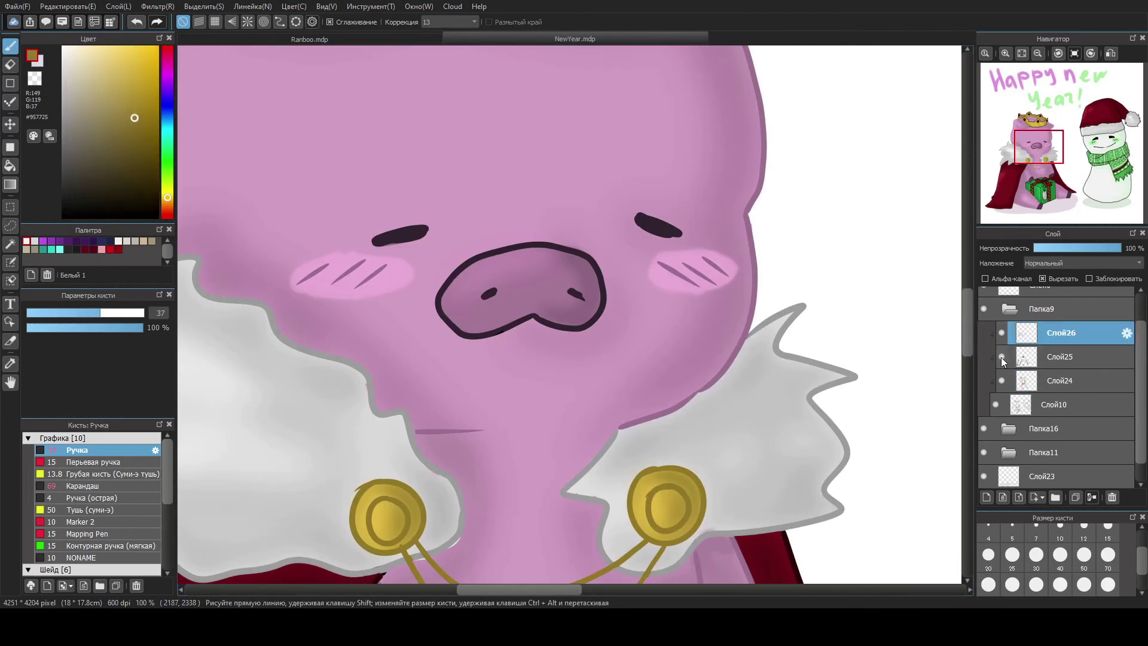
{"action": "scroll", "coordinate": [1053, 388], "scroll_direction": "up", "scroll_amount": 1}
{"action": "scroll", "coordinate": [241, 250], "scroll_direction": "up", "scroll_amount": 1}
{"action": "left_click_drag", "start_coordinate": [231, 226], "coordinate": [826, 221]}
{"action": "mouse_move", "coordinate": [335, 227]}
{"action": "left_mouse_down"}
{"action": "mouse_move", "coordinate": [495, 335]}
{"action": "mouse_move", "coordinate": [737, 309]}
{"action": "left_mouse_up"}
{"action": "mouse_move", "coordinate": [882, 285]}
{"action": "left_mouse_down"}
{"action": "mouse_move", "coordinate": [863, 265]}
{"action": "mouse_move", "coordinate": [888, 402]}
{"action": "mouse_move", "coordinate": [482, 445]}
{"action": "left_mouse_up"}
Recolour the outlines of the crown's round gems dark red (#610606) on Слой26.
{"action": "left_click", "coordinate": [452, 380], "text": "alt"}
{"action": "left_click", "coordinate": [700, 335], "text": "alt"}
{"action": "left_click_drag", "start_coordinate": [362, 281], "coordinate": [407, 302]}
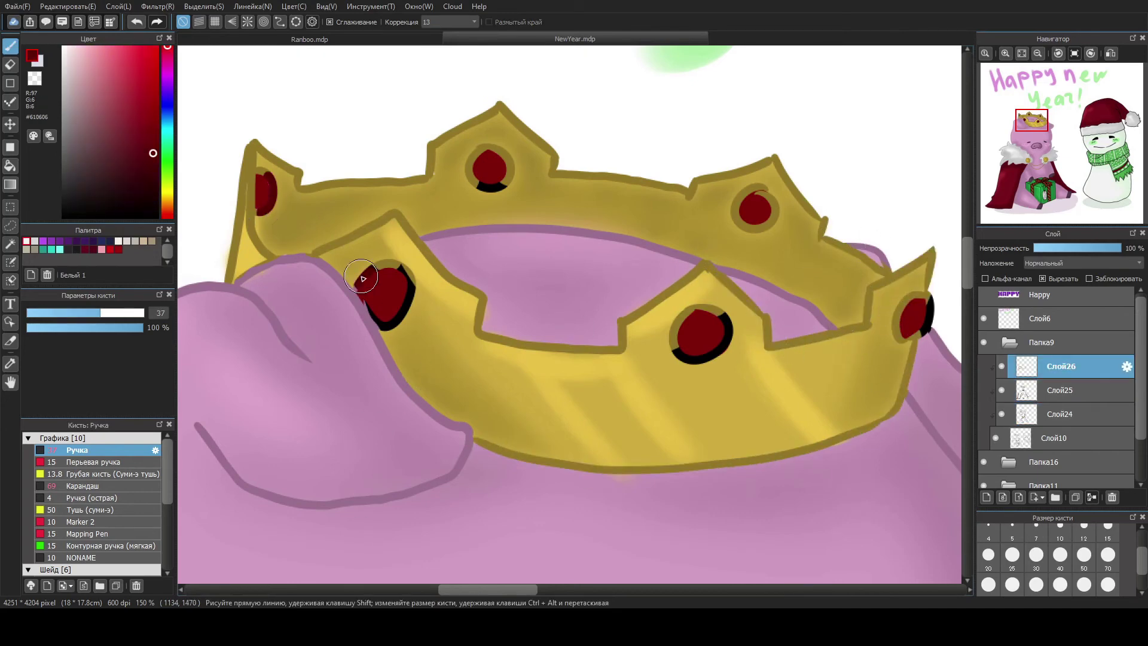
{"action": "left_click_drag", "start_coordinate": [478, 158], "coordinate": [508, 183]}
{"action": "left_click_drag", "start_coordinate": [676, 326], "coordinate": [726, 350]}
{"action": "left_click_drag", "start_coordinate": [742, 198], "coordinate": [774, 221]}
{"action": "left_click_drag", "start_coordinate": [897, 305], "coordinate": [927, 326]}
{"action": "left_click_drag", "start_coordinate": [258, 173], "coordinate": [266, 181]}
Touch up the crown's gold outlines and the edges of its red gems on Слой25.
{"action": "left_click", "coordinate": [251, 168], "text": "alt"}
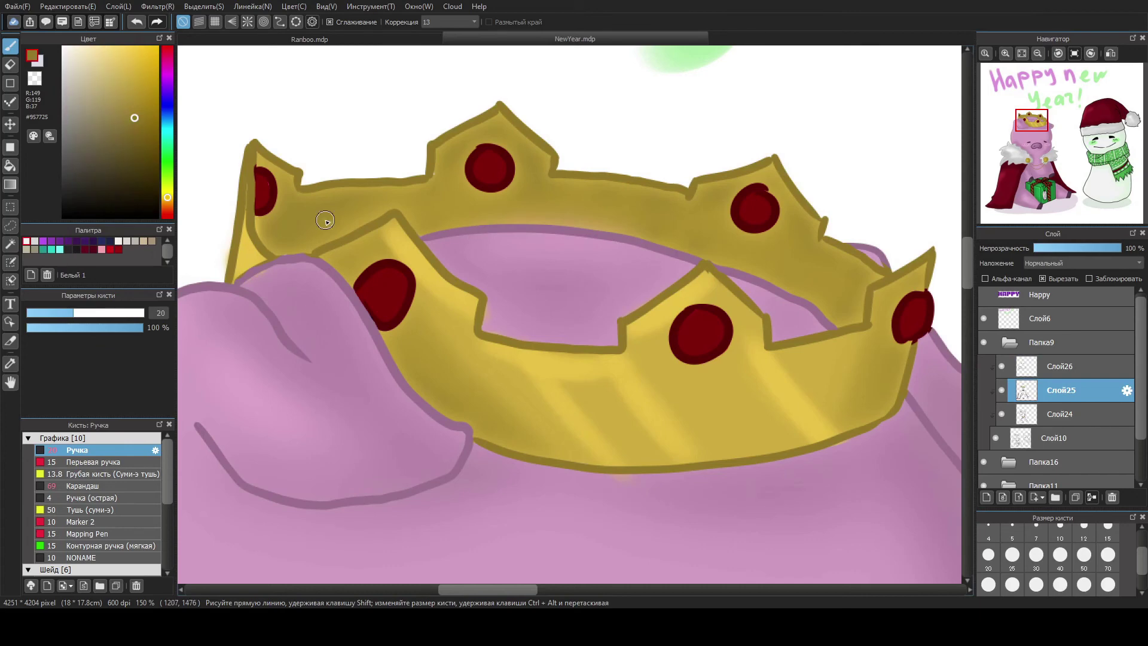
{"action": "key", "text": "e"}
{"action": "left_click", "coordinate": [912, 317], "text": "alt"}
{"action": "key", "text": "b"}
{"action": "key", "text": "ctrl+minus"}
Add #CB1C1C highlights to the crown's gems on Слой18 with the Мягкий пастельный brush and soften them with Размытие.
{"action": "left_click", "coordinate": [993, 342]}
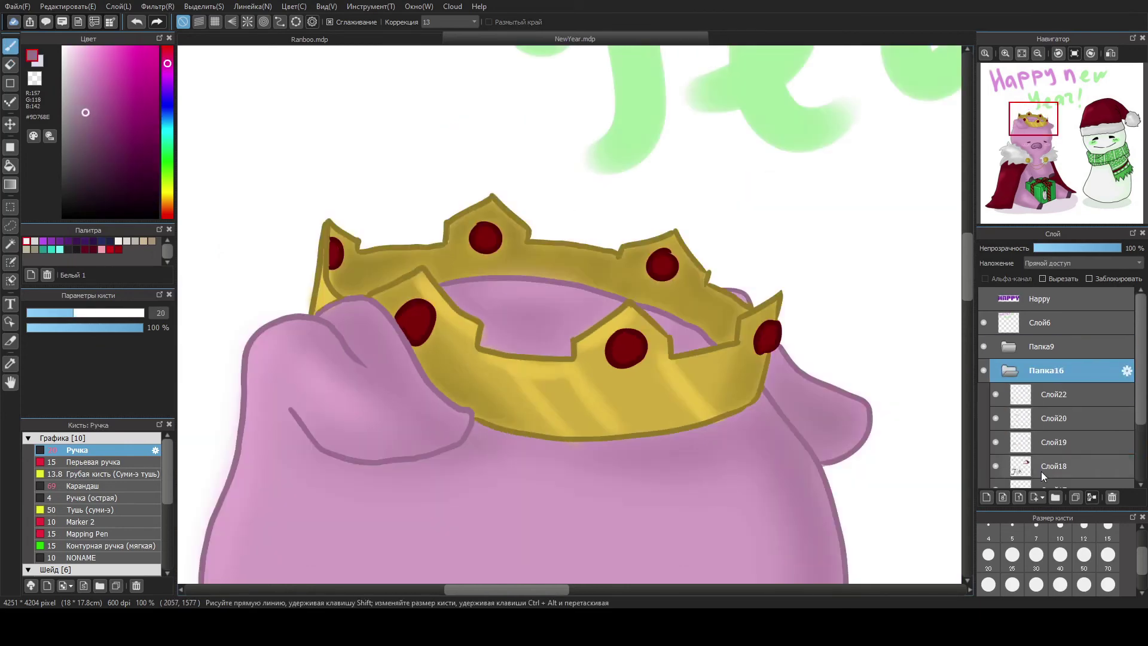
{"action": "left_click", "coordinate": [1017, 467]}
{"action": "left_click", "coordinate": [28, 438]}
{"action": "left_click", "coordinate": [103, 474]}
{"action": "left_click", "coordinate": [628, 341], "text": "alt"}
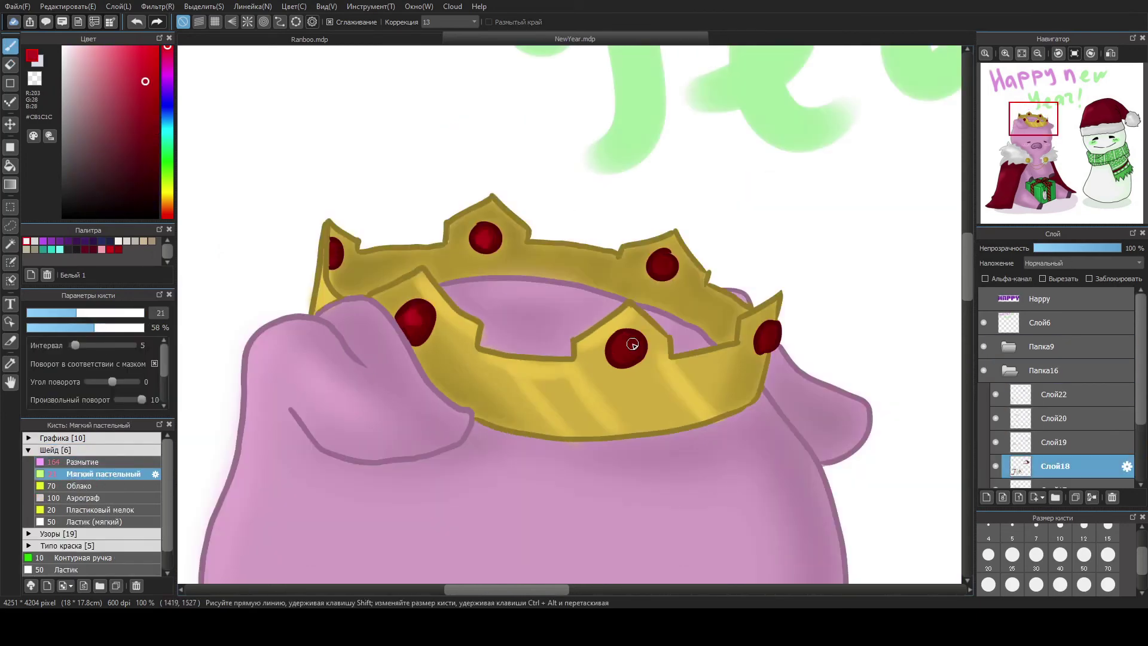
{"action": "left_click", "coordinate": [84, 462]}
{"action": "scroll", "coordinate": [564, 255], "scroll_direction": "down", "scroll_amount": 5}
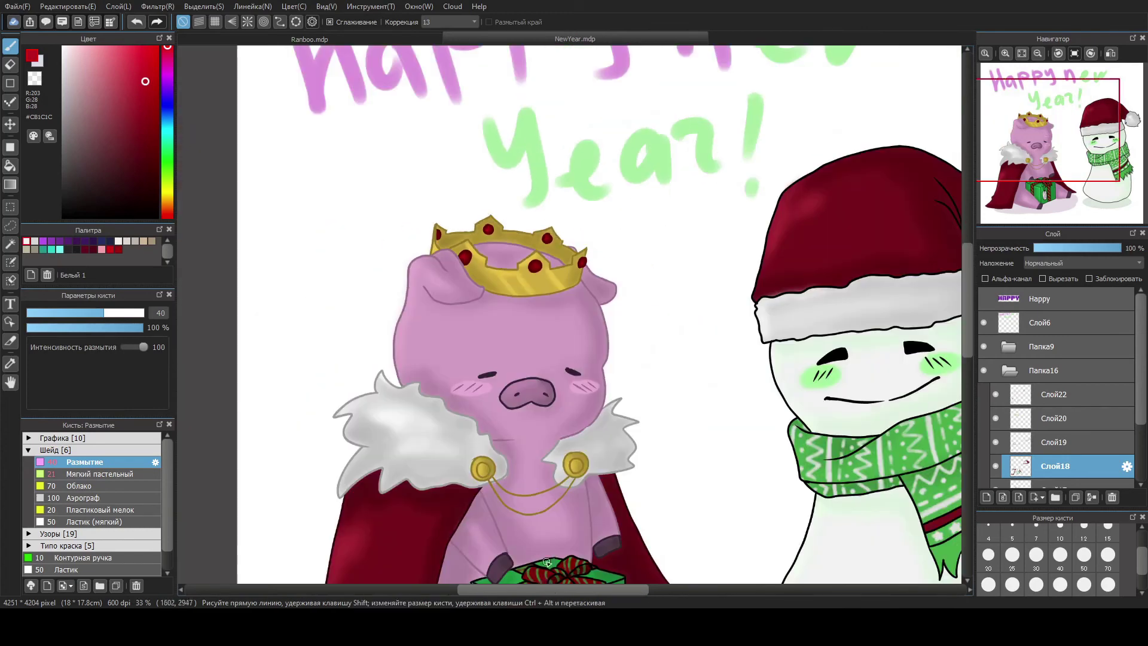
{"action": "scroll", "coordinate": [487, 513], "scroll_direction": "up", "scroll_amount": 6}
Recolour the gift box's edges dark green (#10602E) on Слой25 with the Ручка brush.
{"action": "left_click", "coordinate": [1009, 346]}
{"action": "left_click", "coordinate": [1062, 394]}
{"action": "left_click", "coordinate": [143, 153]}
{"action": "key", "text": "p"}
{"action": "left_click_drag", "start_coordinate": [317, 340], "coordinate": [374, 207]}
{"action": "left_click_drag", "start_coordinate": [317, 239], "coordinate": [436, 206]}
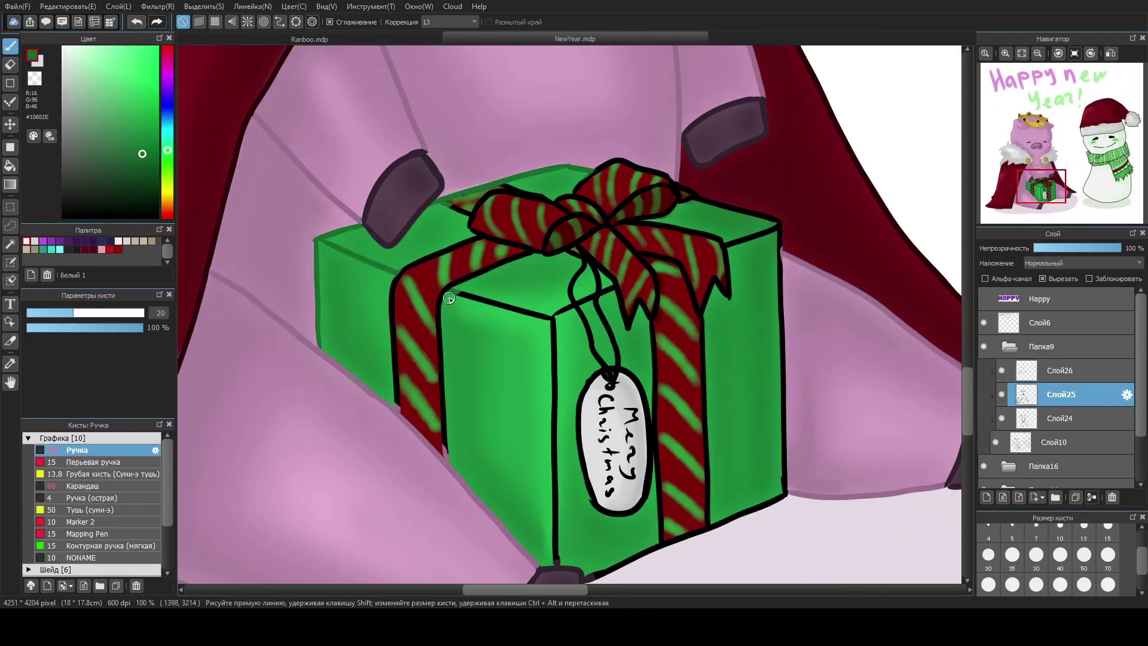
{"action": "mouse_move", "coordinate": [780, 228]}
{"action": "left_mouse_down"}
{"action": "mouse_move", "coordinate": [759, 508]}
{"action": "mouse_move", "coordinate": [711, 526]}
{"action": "left_mouse_up"}
Recolour the outlines of the gift's striped ribbon and bow dark red (#440602) on Слой26.
{"action": "left_click", "coordinate": [419, 389], "text": "alt"}
{"action": "left_click", "coordinate": [1062, 370]}
{"action": "mouse_move", "coordinate": [407, 430]}
{"action": "left_mouse_down"}
{"action": "mouse_move", "coordinate": [443, 359]}
{"action": "mouse_move", "coordinate": [446, 288]}
{"action": "left_mouse_up"}
{"action": "scroll", "coordinate": [447, 189], "scroll_direction": "up", "scroll_amount": 2}
{"action": "mouse_move", "coordinate": [448, 189]}
{"action": "left_mouse_down"}
{"action": "mouse_move", "coordinate": [502, 175]}
{"action": "mouse_move", "coordinate": [617, 195]}
{"action": "mouse_move", "coordinate": [725, 356]}
{"action": "left_mouse_up"}
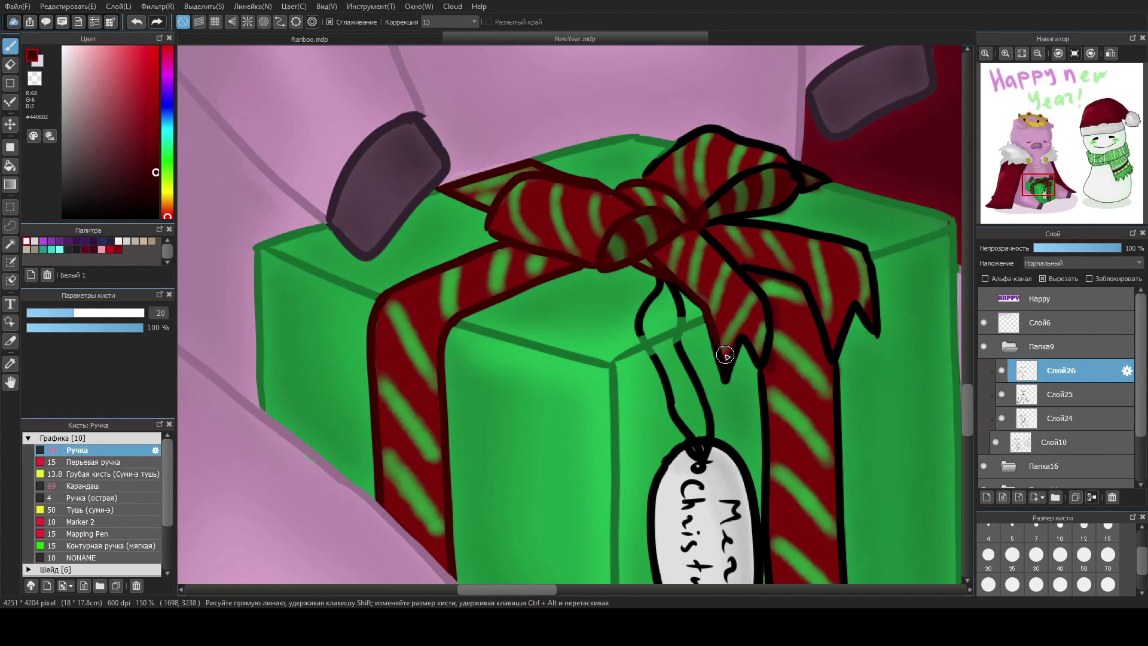
{"action": "mouse_move", "coordinate": [690, 211]}
{"action": "left_mouse_down"}
{"action": "mouse_move", "coordinate": [871, 307]}
{"action": "mouse_move", "coordinate": [820, 354]}
{"action": "mouse_move", "coordinate": [751, 496]}
{"action": "left_mouse_up"}
{"action": "mouse_move", "coordinate": [751, 497]}
{"action": "left_mouse_down"}
{"action": "mouse_move", "coordinate": [662, 359]}
{"action": "mouse_move", "coordinate": [707, 580]}
{"action": "mouse_move", "coordinate": [742, 541]}
{"action": "left_mouse_up"}
Recolour the gift tag's outline and lettering grey and its cord and knot dark red (#440602).
{"action": "mouse_move", "coordinate": [568, 317]}
{"action": "left_mouse_down"}
{"action": "mouse_move", "coordinate": [624, 514]}
{"action": "mouse_move", "coordinate": [650, 346]}
{"action": "mouse_move", "coordinate": [639, 478]}
{"action": "left_mouse_up"}
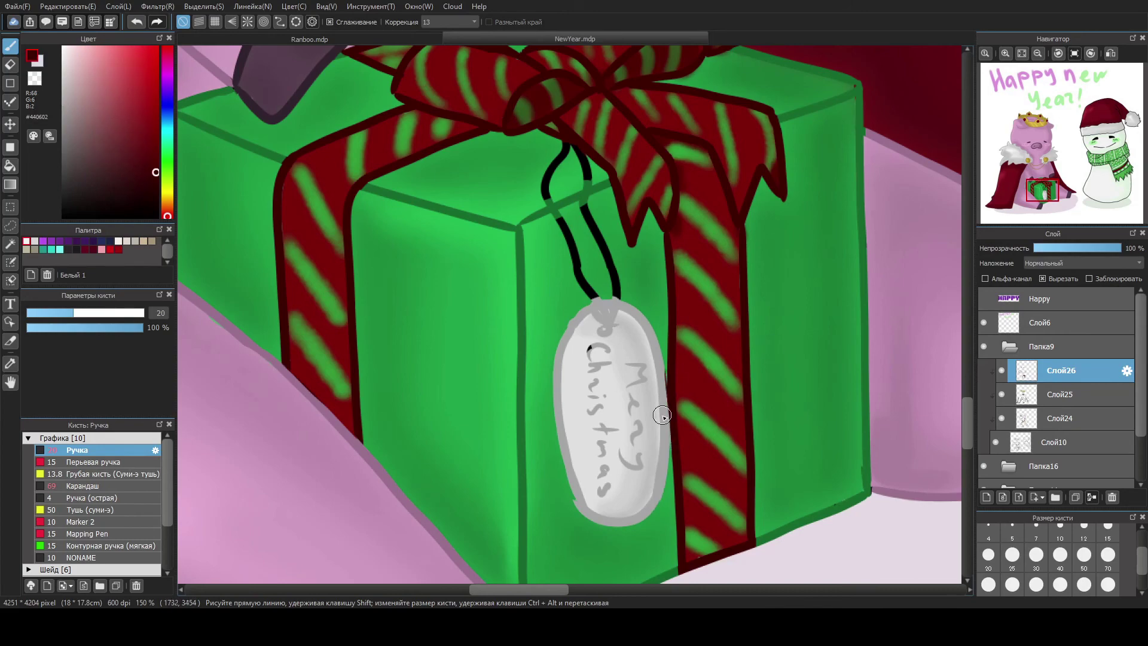
{"action": "left_click_drag", "start_coordinate": [616, 289], "coordinate": [616, 328]}
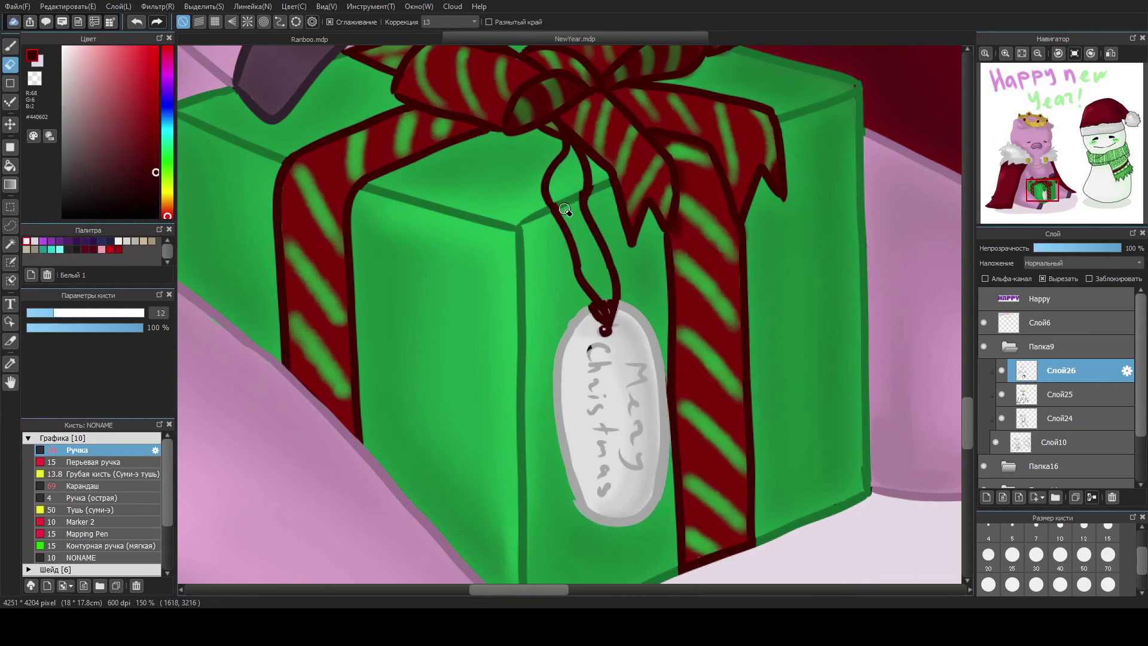
Recolour the outline of the pig's snout with dusky purple #78586D on Слой26.
{"action": "scroll", "coordinate": [501, 439], "scroll_direction": "down", "scroll_amount": 2}
{"action": "scroll", "coordinate": [351, 448], "scroll_direction": "up", "scroll_amount": 5}
{"action": "left_click", "coordinate": [356, 450], "text": "alt"}
{"action": "scroll", "coordinate": [459, 260], "scroll_direction": "up", "scroll_amount": 1}
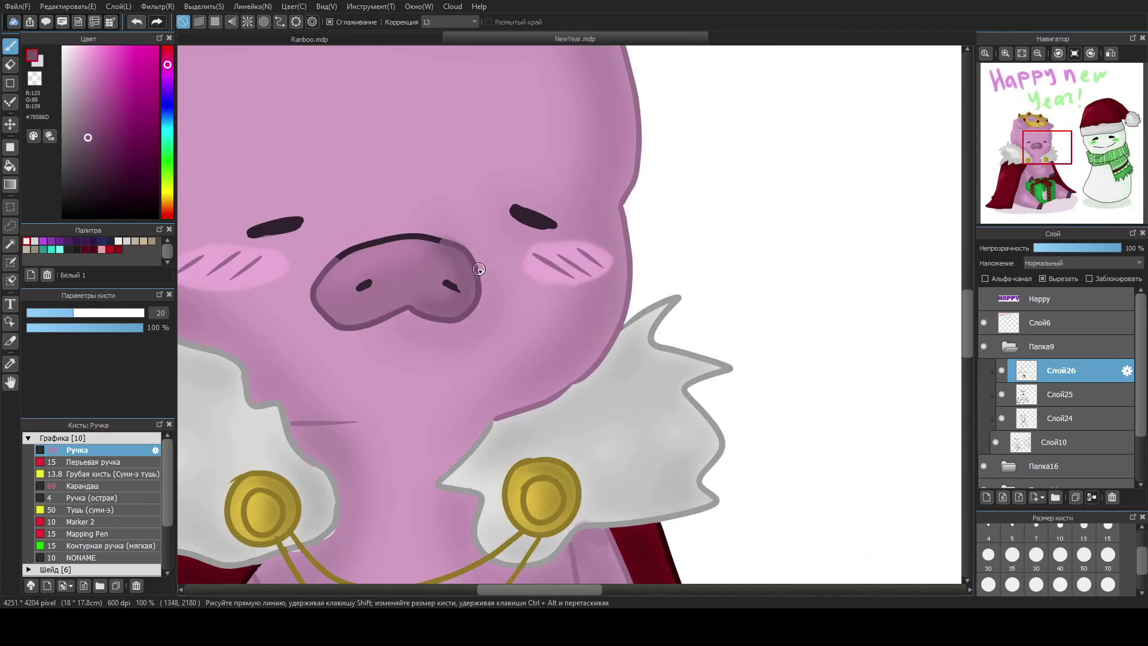
Recolour the outline of the snowman's head and body green (#669A67) on Слой24.
{"action": "scroll", "coordinate": [476, 280], "scroll_direction": "down", "scroll_amount": 3}
{"action": "scroll", "coordinate": [469, 411], "scroll_direction": "up", "scroll_amount": 1}
{"action": "left_click", "coordinate": [468, 412], "text": "alt"}
{"action": "left_click", "coordinate": [1010, 420]}
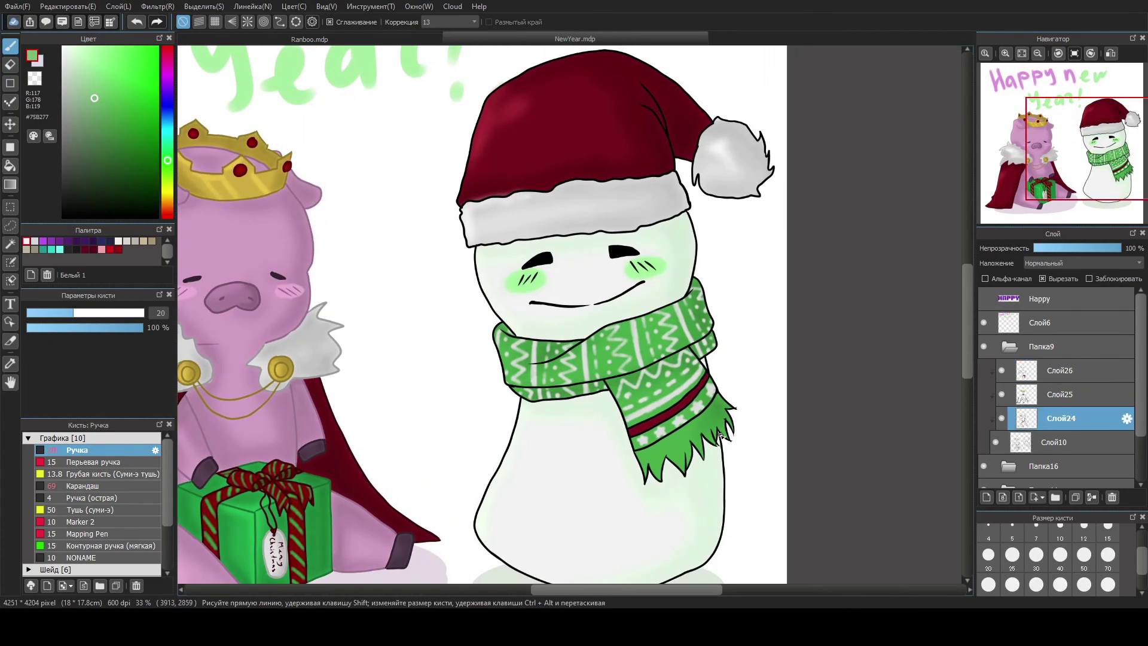
{"action": "scroll", "coordinate": [662, 257], "scroll_direction": "down", "scroll_amount": 1}
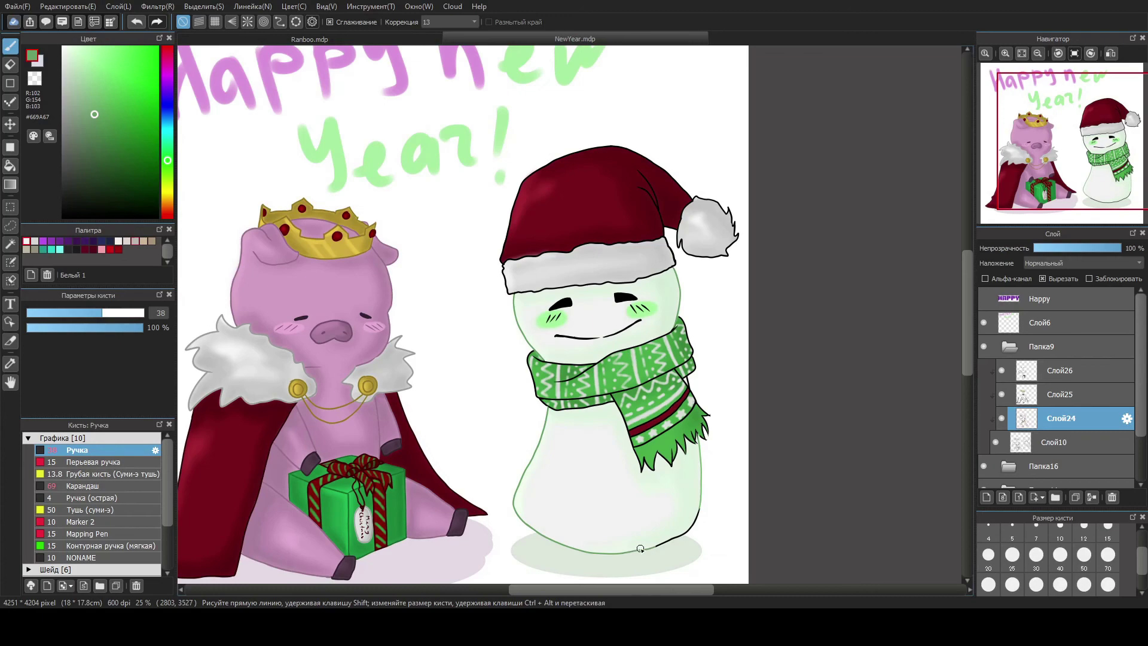
Recolour the snowman's eyes, smile and blush strokes dark green.
{"action": "scroll", "coordinate": [726, 516], "scroll_direction": "up", "scroll_amount": 3}
{"action": "scroll", "coordinate": [837, 394], "scroll_direction": "up", "scroll_amount": 5}
{"action": "scroll", "coordinate": [312, 403], "scroll_direction": "down", "scroll_amount": 1}
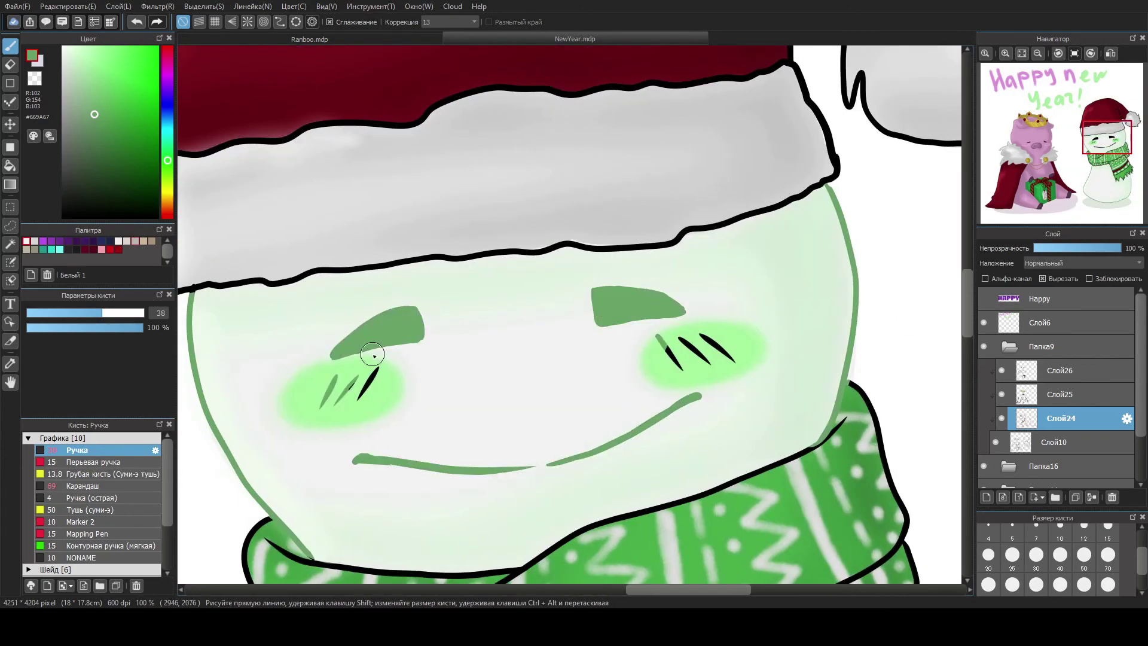
{"action": "scroll", "coordinate": [341, 277], "scroll_direction": "down", "scroll_amount": 1}
{"action": "scroll", "coordinate": [538, 299], "scroll_direction": "up", "scroll_amount": 2}
{"action": "left_click", "coordinate": [561, 374], "text": "alt"}
{"action": "key", "text": "e"}
Recolour the outlines of the snowman's scarf and its fringe dark green (#245C28) on Слой25.
{"action": "scroll", "coordinate": [561, 374], "scroll_direction": "up", "scroll_amount": 2}
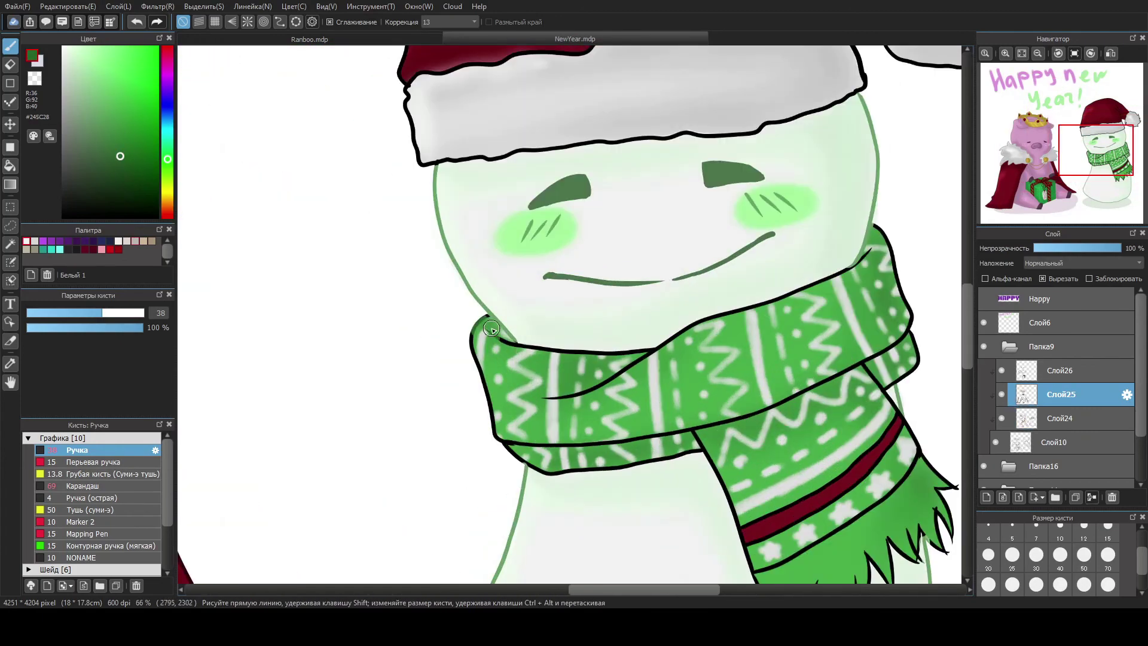
{"action": "scroll", "coordinate": [561, 374], "scroll_direction": "up", "scroll_amount": 1}
{"action": "key", "text": "b"}
{"action": "scroll", "coordinate": [562, 374], "scroll_direction": "down", "scroll_amount": 3}
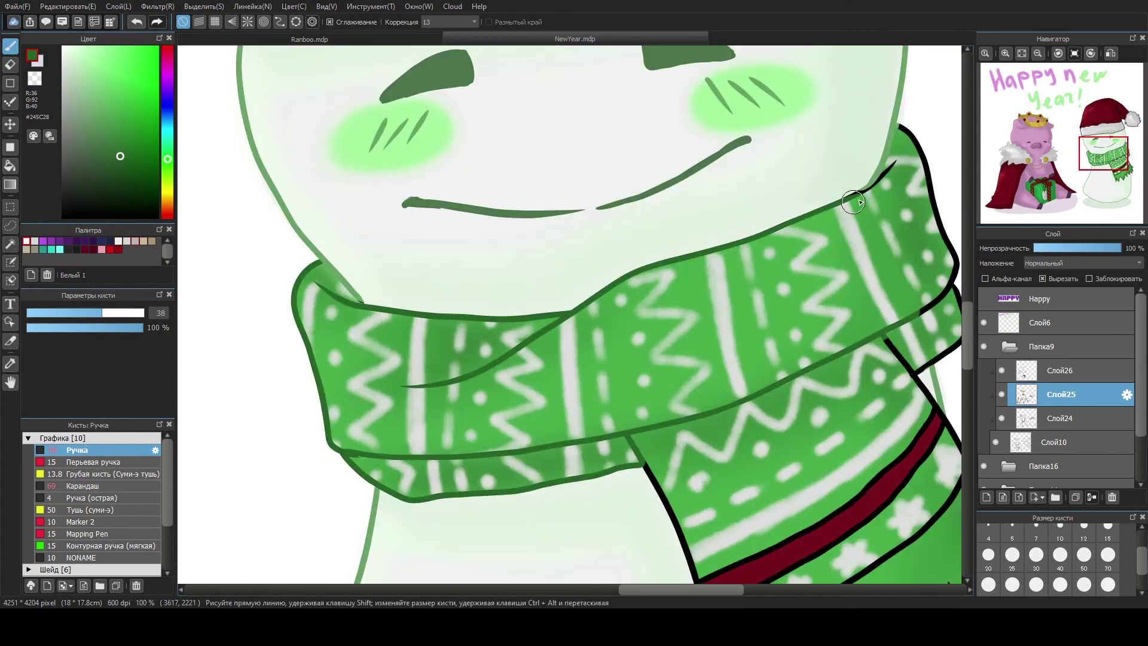
{"action": "scroll", "coordinate": [479, 299], "scroll_direction": "up", "scroll_amount": 1}
{"action": "scroll", "coordinate": [411, 344], "scroll_direction": "up", "scroll_amount": 2}
{"action": "scroll", "coordinate": [412, 345], "scroll_direction": "down", "scroll_amount": 1}
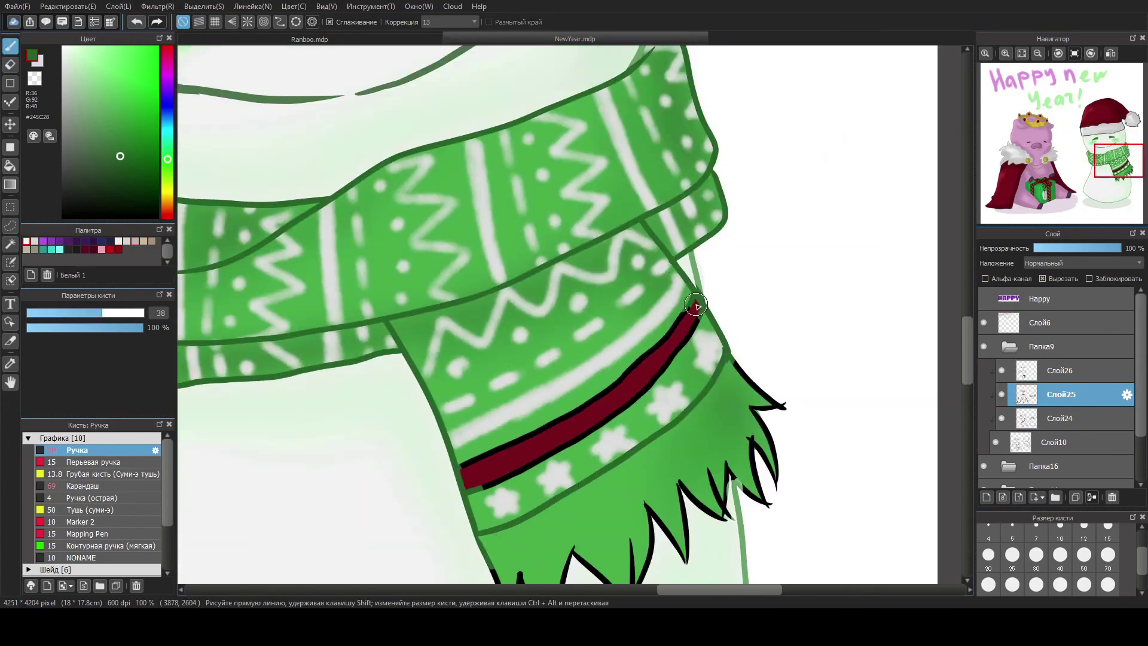
{"action": "left_click_drag", "start_coordinate": [418, 335], "coordinate": [508, 313]}
Recolour the borders of the scarf's red stripe #5C1212 and clean up their ends with the eraser.
{"action": "scroll", "coordinate": [508, 313], "scroll_direction": "up", "scroll_amount": 1}
{"action": "left_click", "coordinate": [507, 313], "text": "alt"}
{"action": "mouse_move", "coordinate": [388, 350]}
{"action": "left_mouse_down"}
{"action": "mouse_move", "coordinate": [503, 317]}
{"action": "mouse_move", "coordinate": [741, 86]}
{"action": "left_mouse_up"}
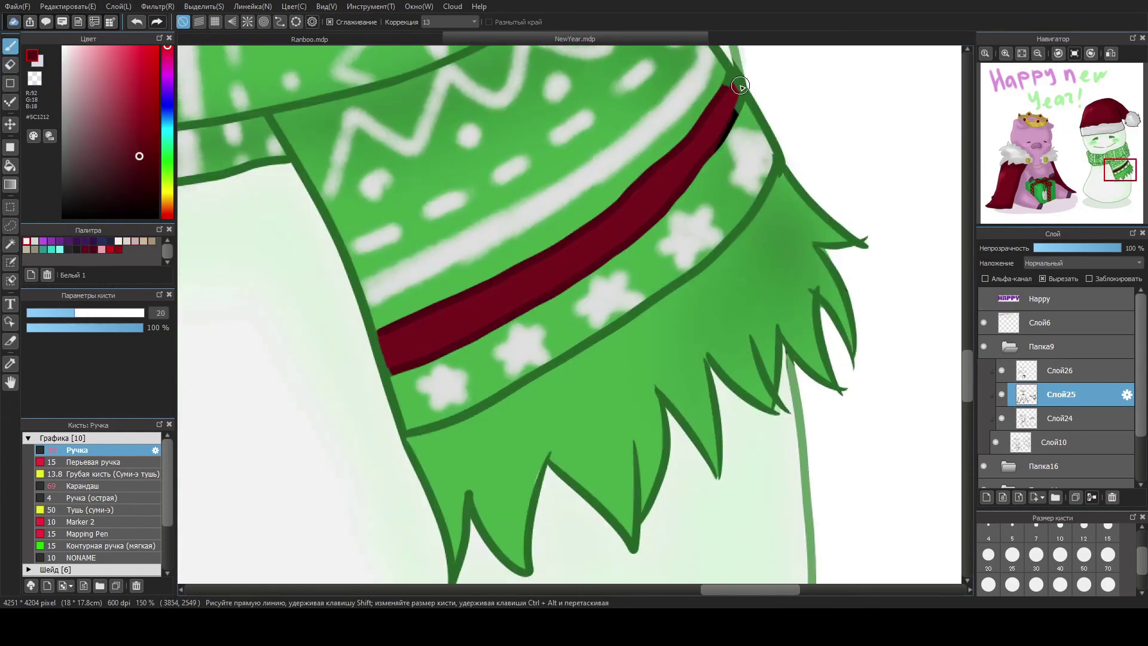
{"action": "left_click", "coordinate": [721, 91], "text": "alt"}
{"action": "scroll", "coordinate": [722, 91], "scroll_direction": "down", "scroll_amount": 1}
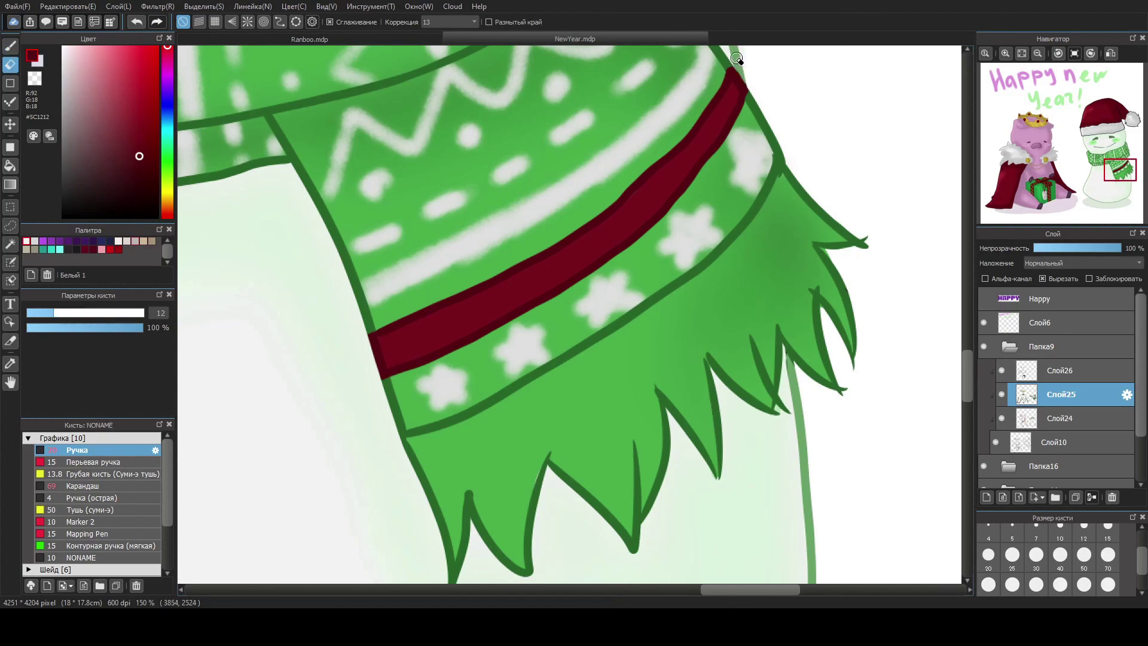
Recolour the Santa hat's red-part outline #330A0A on Слой25 and its trim and pompom outlines #A8A8A8 on Слой26.
{"action": "scroll", "coordinate": [640, 155], "scroll_direction": "down", "scroll_amount": 1}
{"action": "scroll", "coordinate": [640, 155], "scroll_direction": "up", "scroll_amount": 2}
{"action": "scroll", "coordinate": [302, 362], "scroll_direction": "down", "scroll_amount": 1}
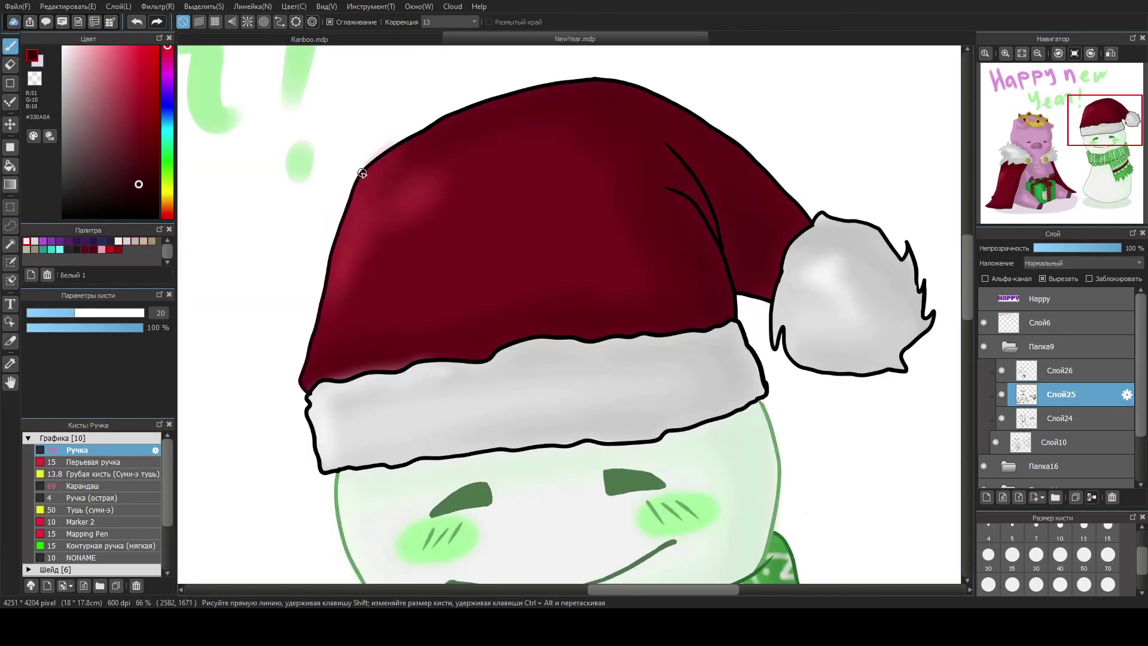
{"action": "left_click", "coordinate": [1061, 371]}
{"action": "left_click", "coordinate": [359, 413], "text": "alt"}
{"action": "left_click_drag", "start_coordinate": [322, 469], "coordinate": [317, 389]}
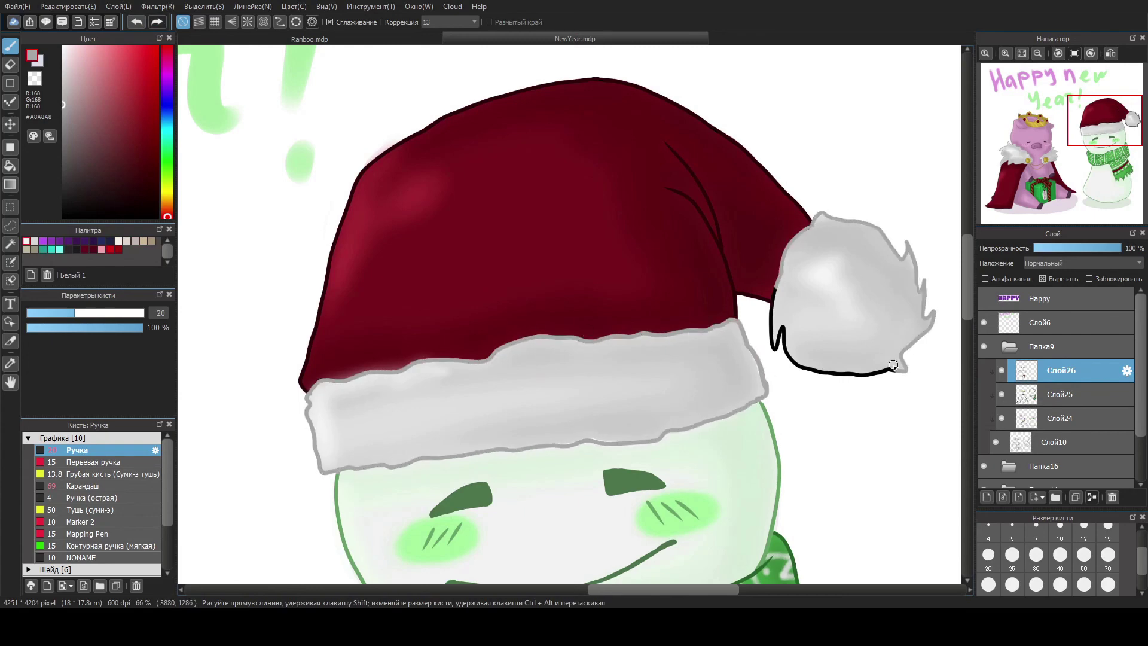
Hide the handwritten greeting on Слой6, show the Happy text layer and move the word up to the canvas's upper left.
{"action": "scroll", "coordinate": [777, 278], "scroll_direction": "down", "scroll_amount": 4}
{"action": "scroll", "coordinate": [777, 279], "scroll_direction": "up", "scroll_amount": 1}
{"action": "left_click", "coordinate": [984, 323]}
{"action": "left_click", "coordinate": [984, 299]}
{"action": "left_click", "coordinate": [1041, 298]}
{"action": "key", "text": "ctrl+z"}
{"action": "key", "text": "ctrl+z"}
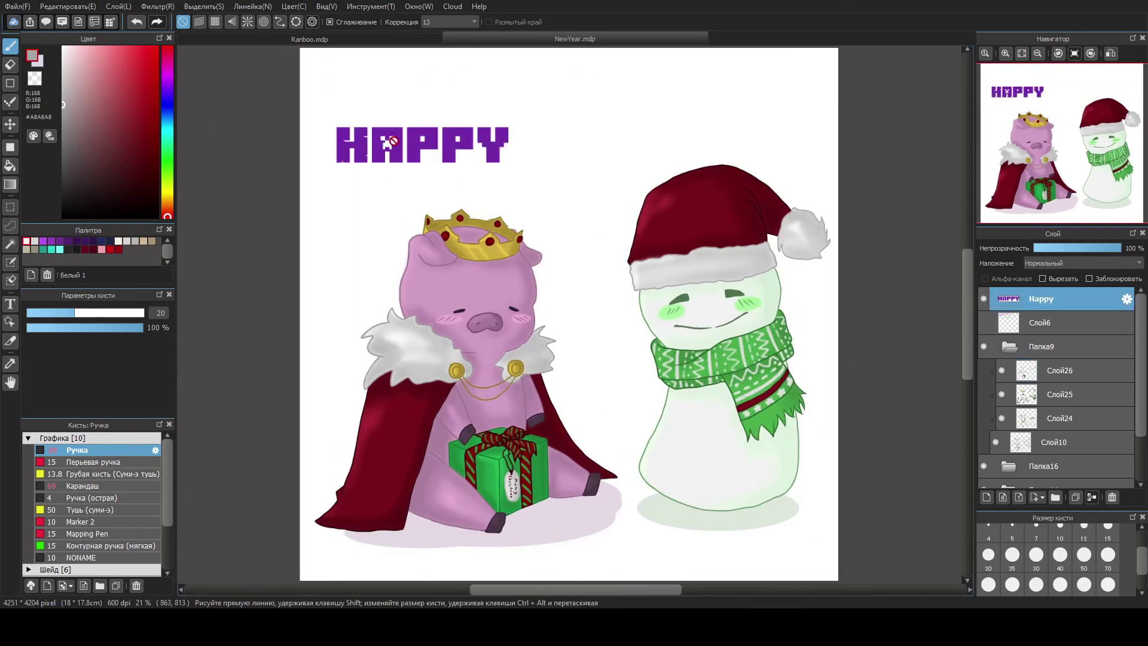
{"action": "left_click", "coordinate": [10, 124]}
Add two purple pixel-font text layers, "n" and "ew", to the right of "Happy".
{"action": "key", "text": "t"}
{"action": "left_click", "coordinate": [583, 110]}
{"action": "type", "text": "n"}
{"action": "key", "text": "Return"}
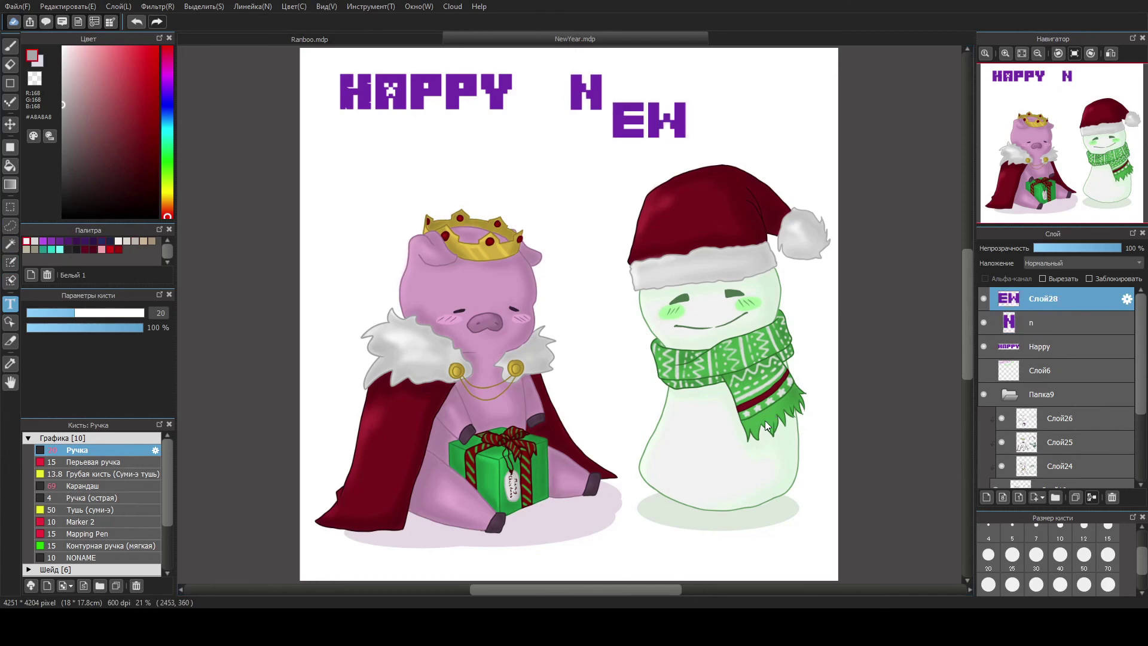
Colour the title texts "Happy" and "n" pink and "ew" green, placing "ew" directly beside the "n".
{"action": "left_click", "coordinate": [1111, 335]}
{"action": "left_click", "coordinate": [1040, 347]}
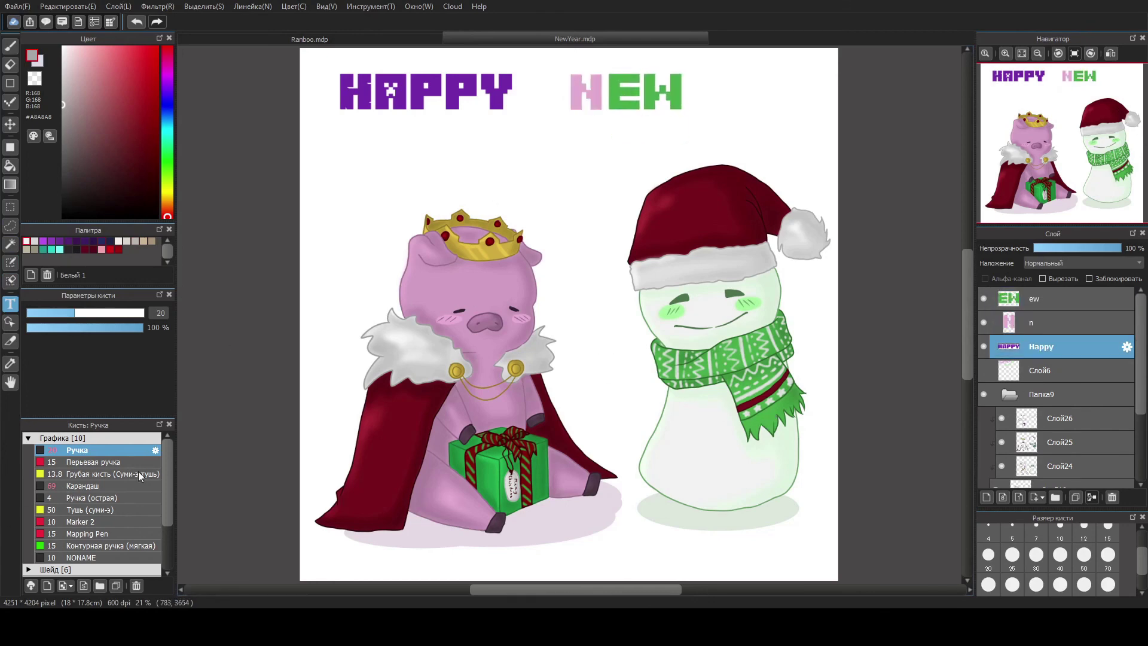
{"action": "left_click", "coordinate": [1037, 300]}
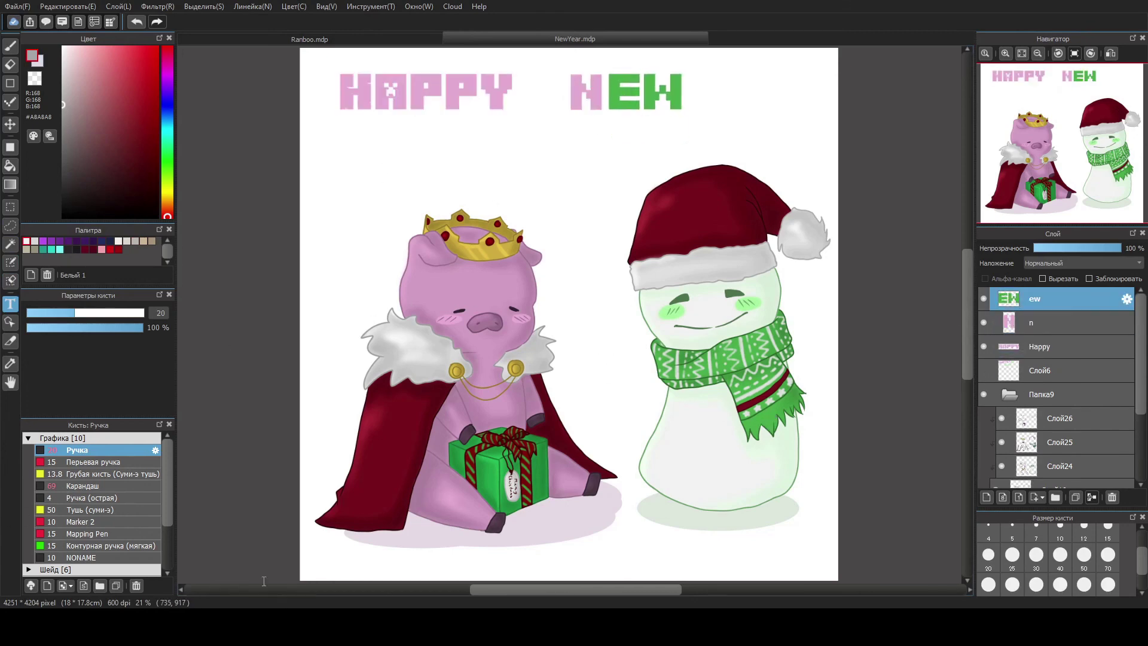
Add the green text "year!" beneath the first title line and enlarge and align all the title words.
{"action": "key", "text": "ctrl+v"}
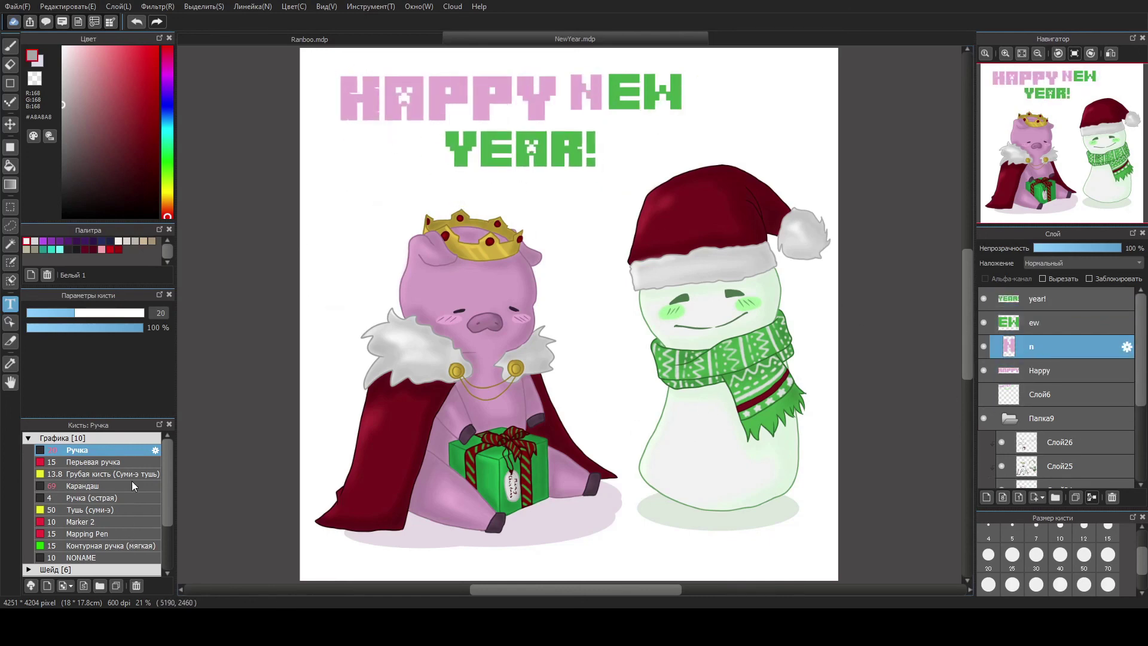
{"action": "left_click", "coordinate": [1103, 326]}
{"action": "left_click", "coordinate": [1053, 299]}
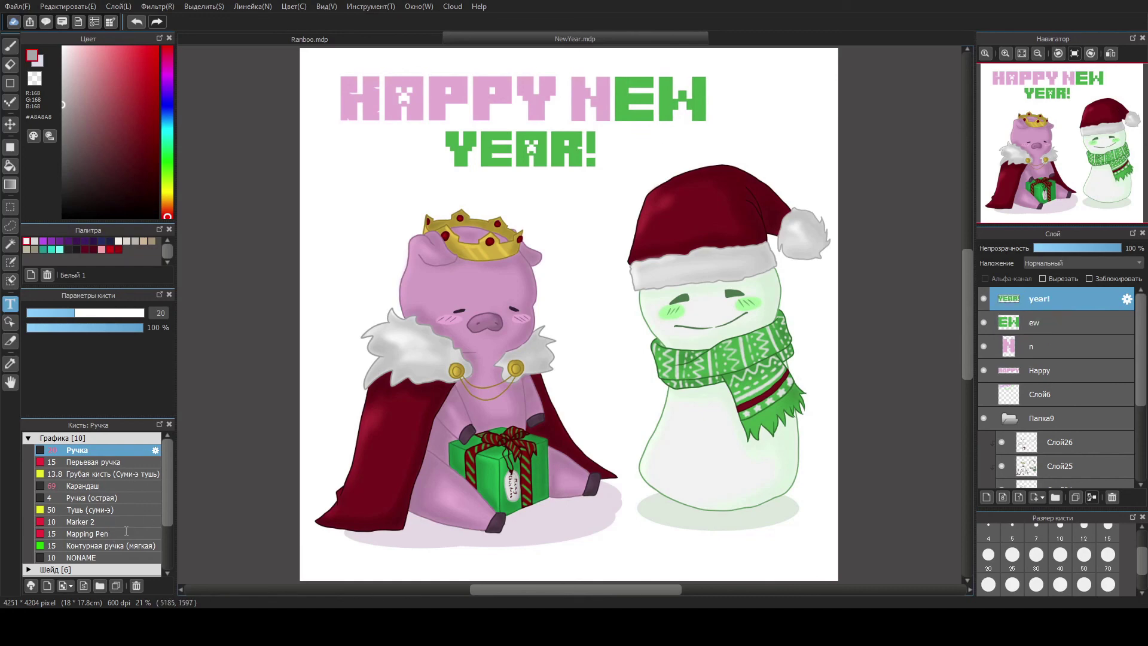
{"action": "left_click", "coordinate": [1058, 344]}
{"action": "left_click", "coordinate": [1040, 299]}
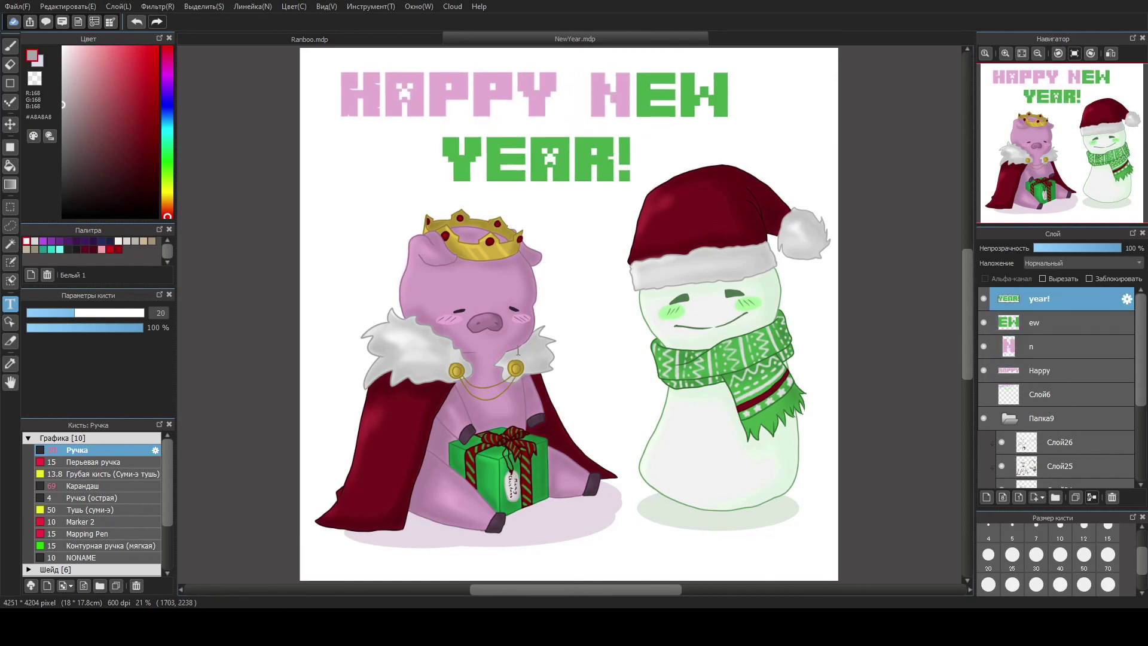